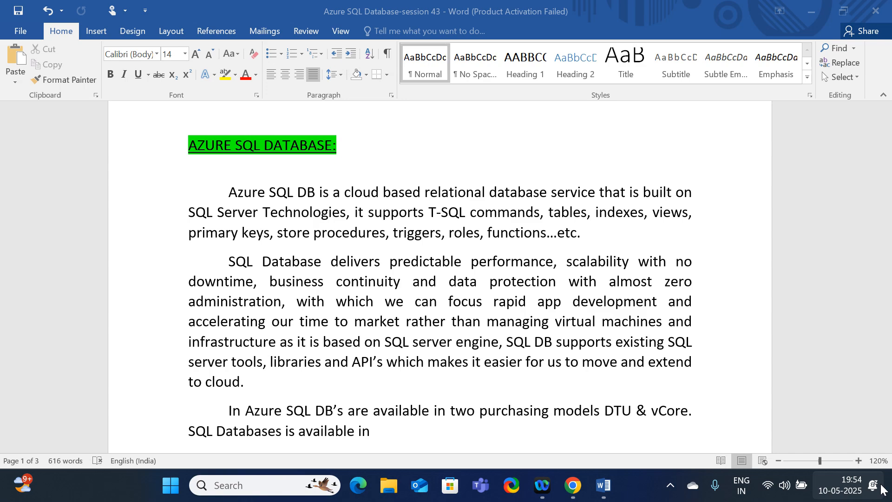
Read the Azure SQL Database notes on deployment options and the vCore and DTU purchasing models.
scroll(627, 191, "down", 5)
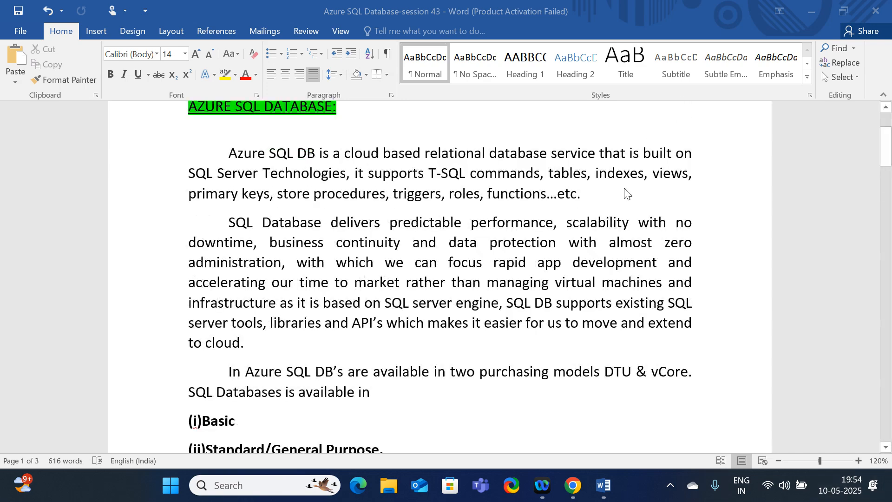
scroll(520, 239, "down", 9)
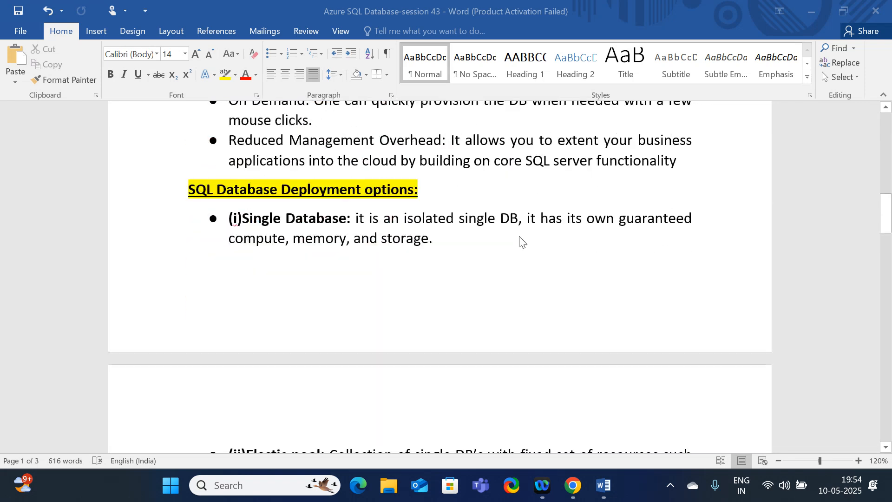
scroll(520, 239, "down", 1)
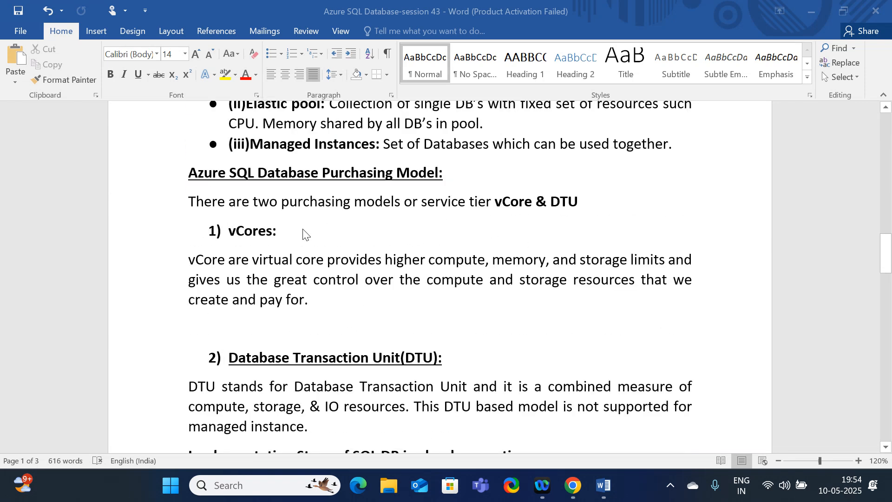
left_click_drag(206, 228, 275, 233)
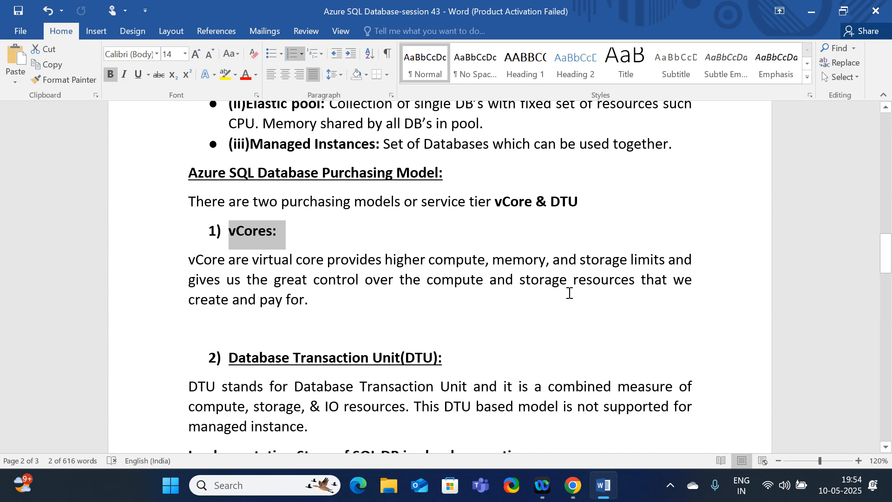
scroll(564, 298, "down", 2)
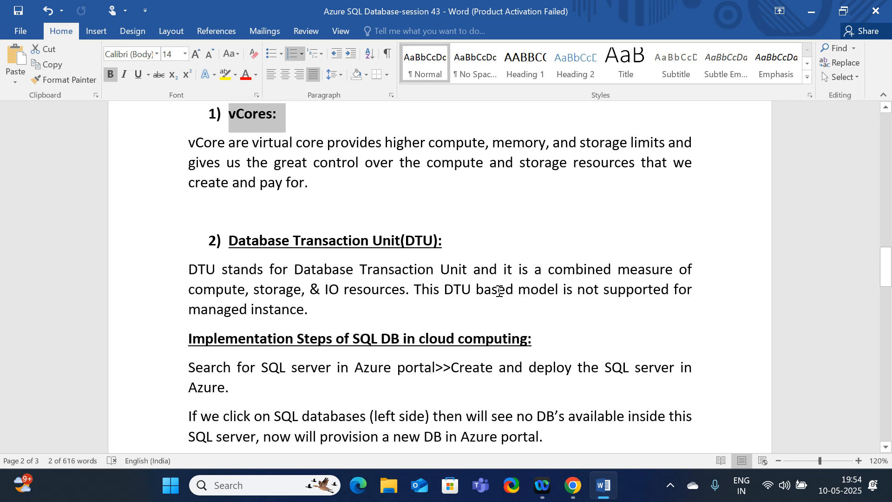
left_click_drag(459, 240, 391, 237)
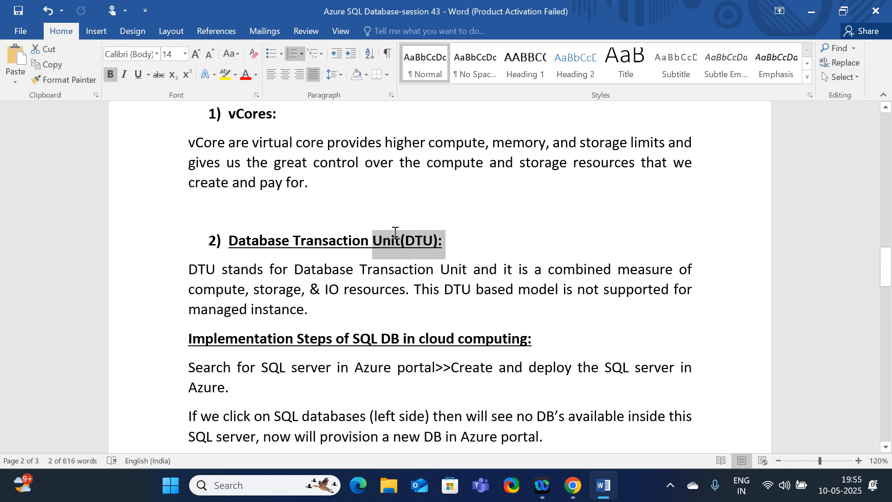
left_click(582, 318)
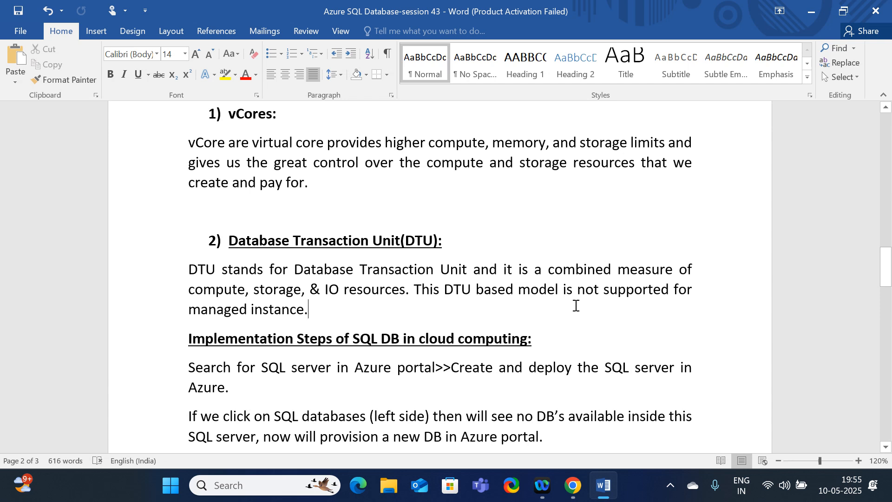
scroll(576, 305, "up", 3)
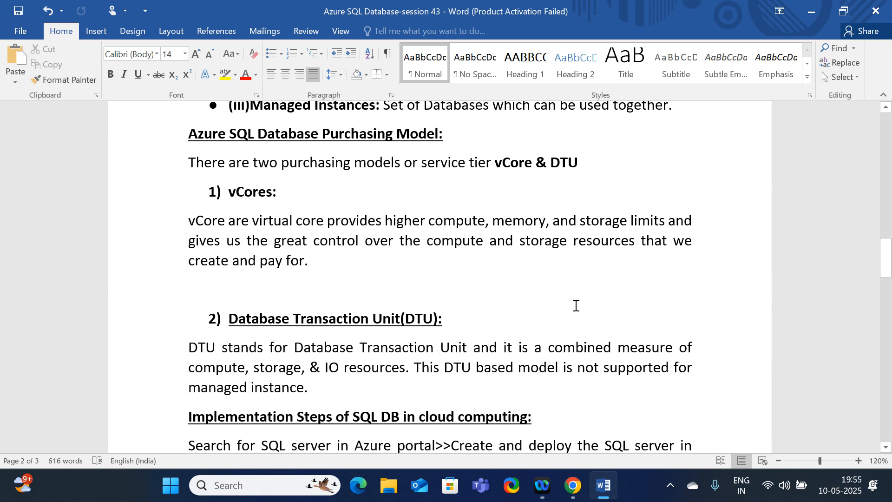
Switch to the Azure portal in Chrome, reload its home page and close the SQL Server download tab.
left_click(571, 496)
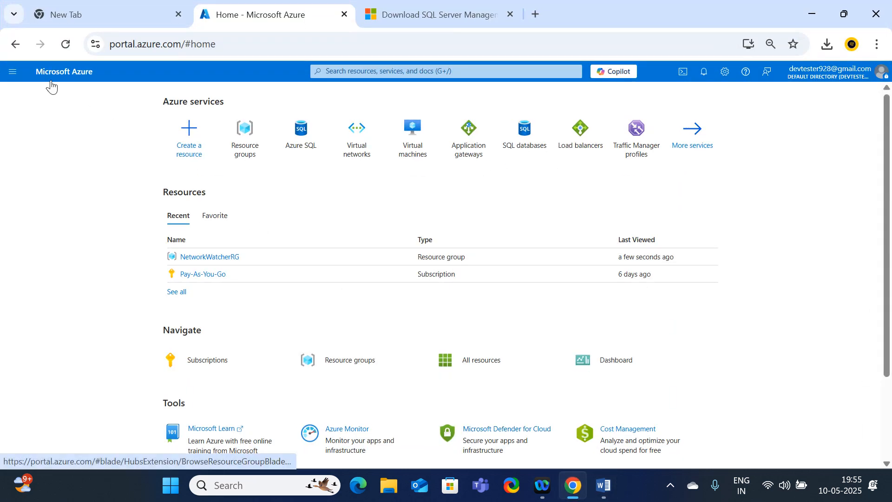
left_click(66, 44)
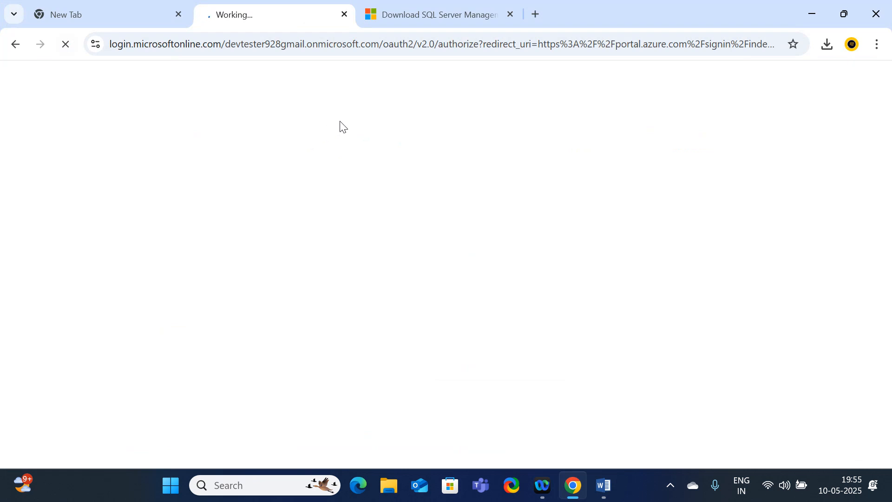
left_click(512, 14)
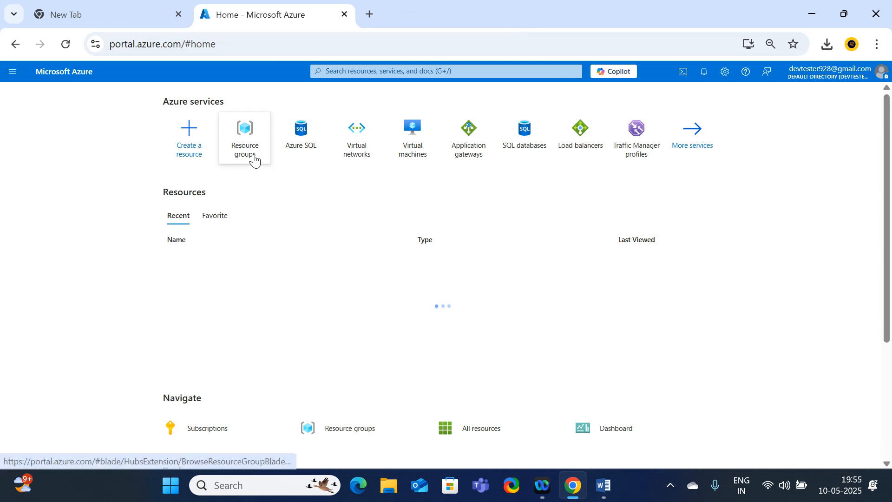
Create a resource group named RG_DB in the (US) East US region under the Pay-As-You-Go subscription.
left_click(254, 159)
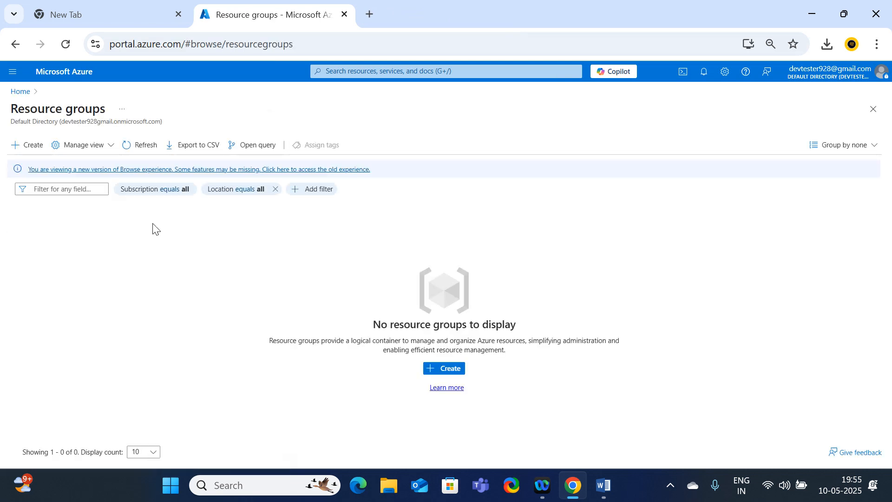
left_click(22, 145)
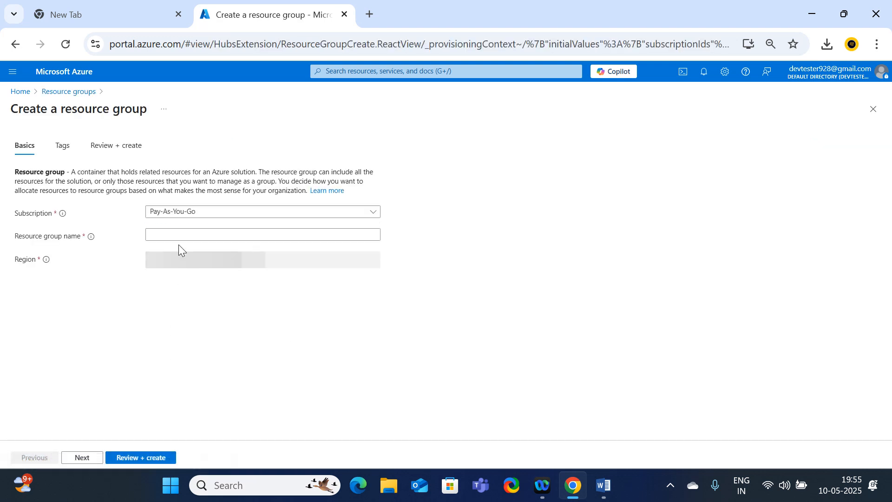
left_click(177, 234)
type("R")
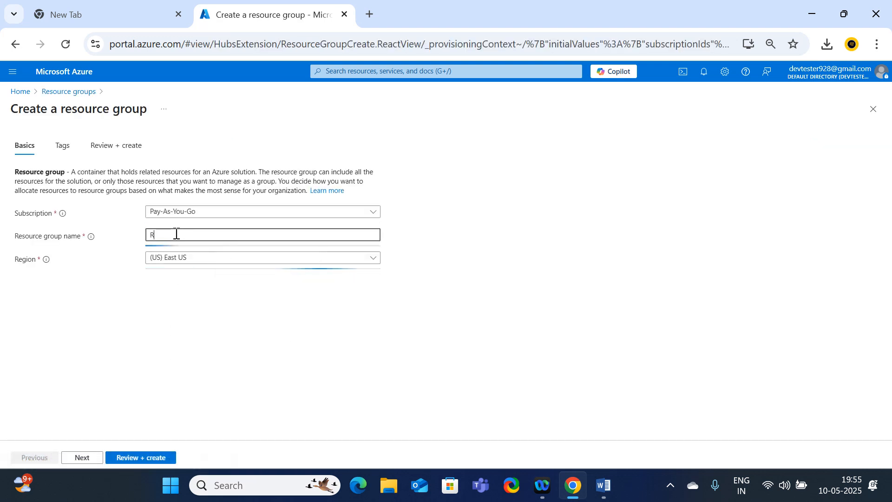
type("G_DE")
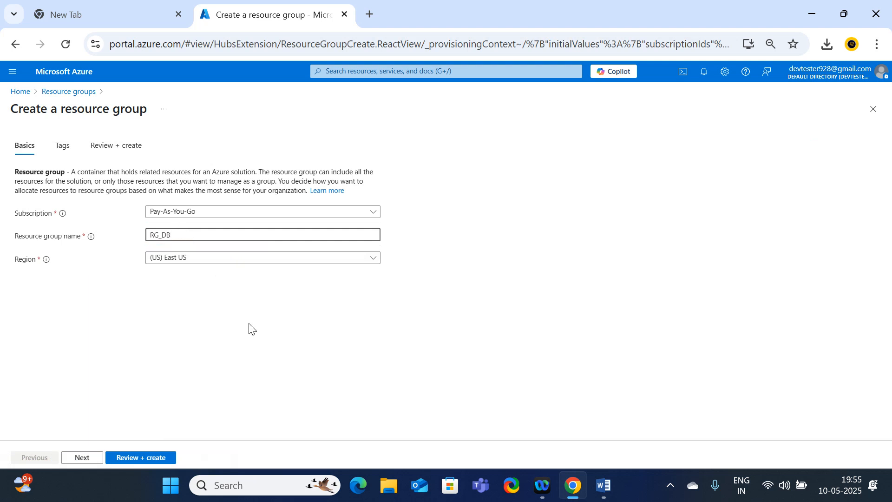
left_click(141, 457)
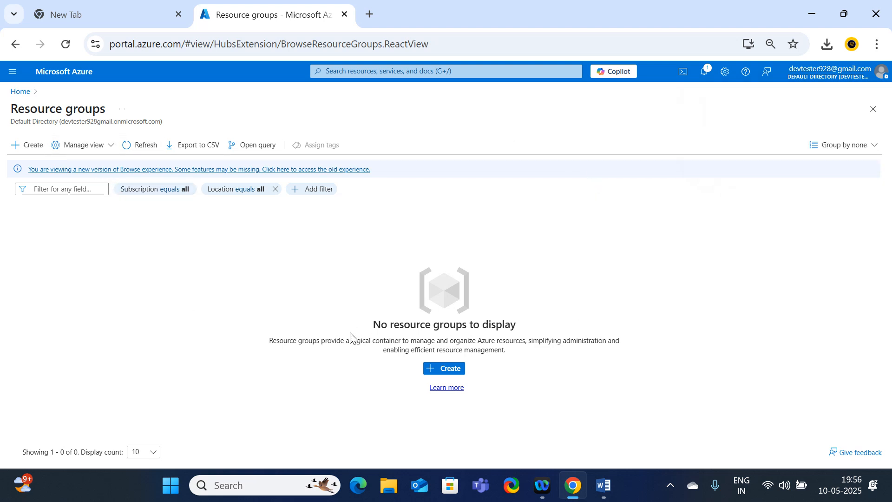
Search the portal for azure sql, start creating an Azure SQL resource and show the resource types for SQL databases.
left_click(14, 95)
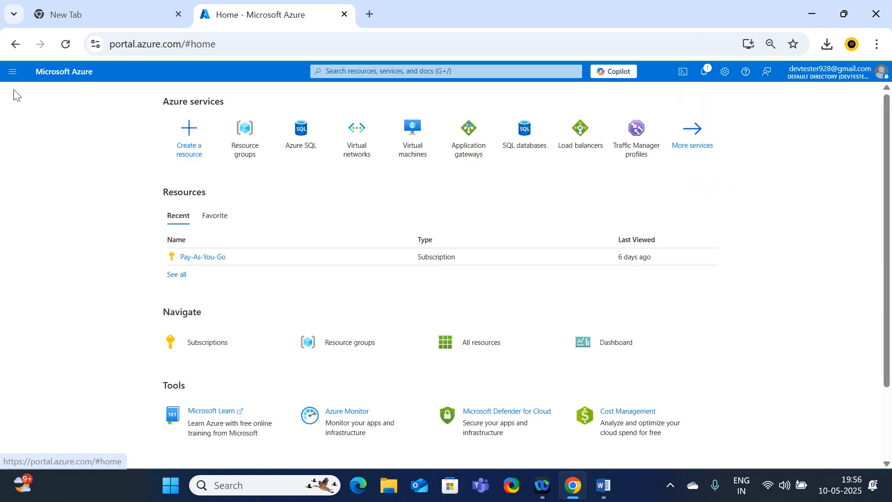
left_click(359, 70)
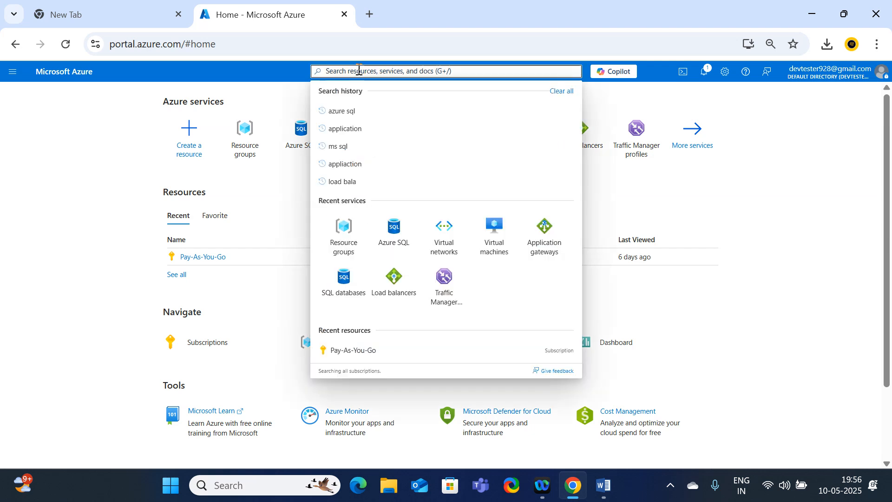
left_click(337, 113)
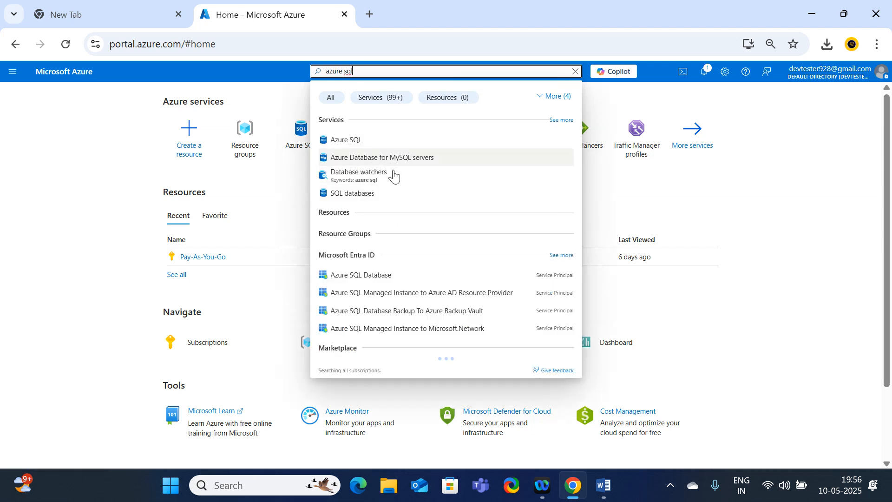
left_click(342, 146)
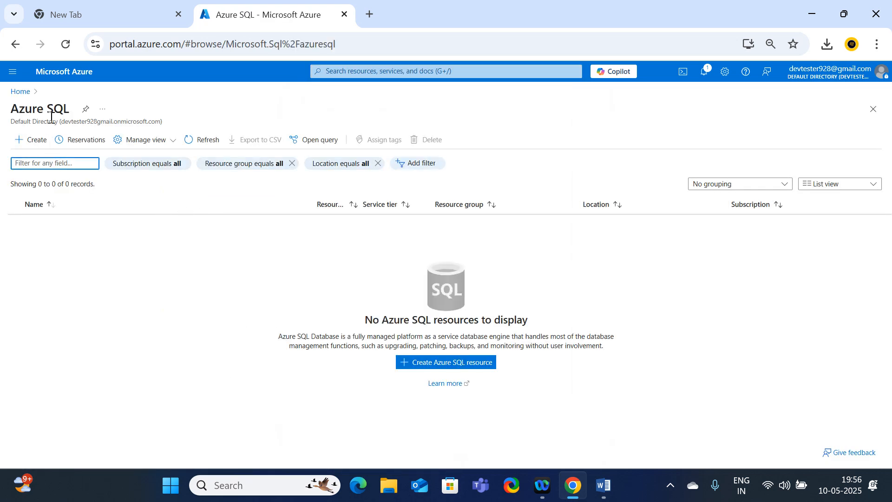
left_click(33, 140)
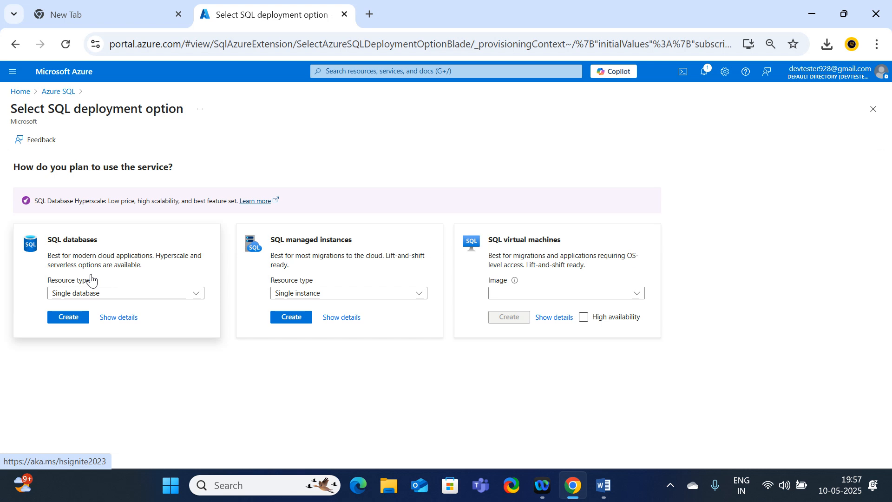
left_click(114, 296)
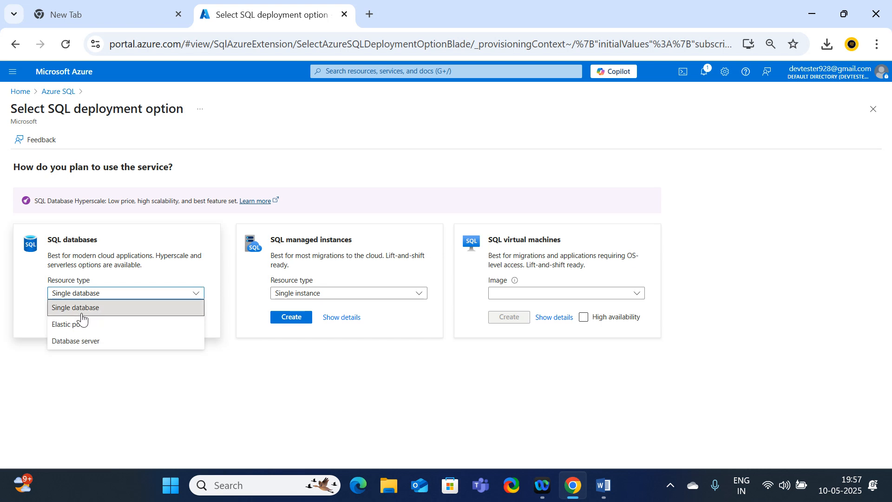
Switch to the Word notes and review the SQL Database service tiers, deployment options and implementation steps.
left_click(602, 485)
scroll(433, 341, "up", 15)
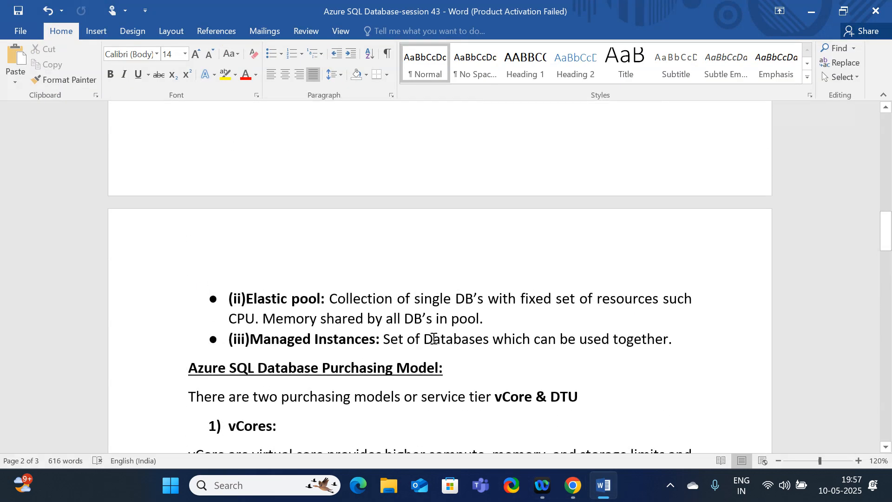
scroll(433, 330, "up", 10)
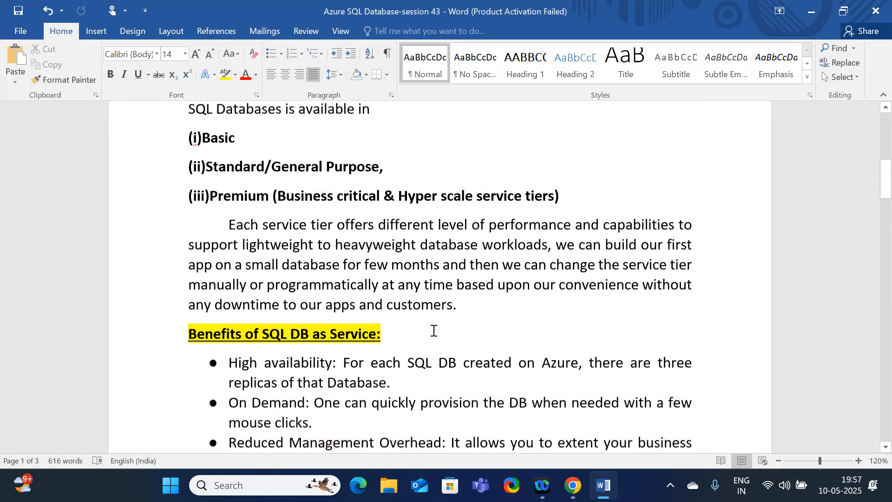
scroll(432, 326, "down", 11)
scroll(424, 322, "down", 20)
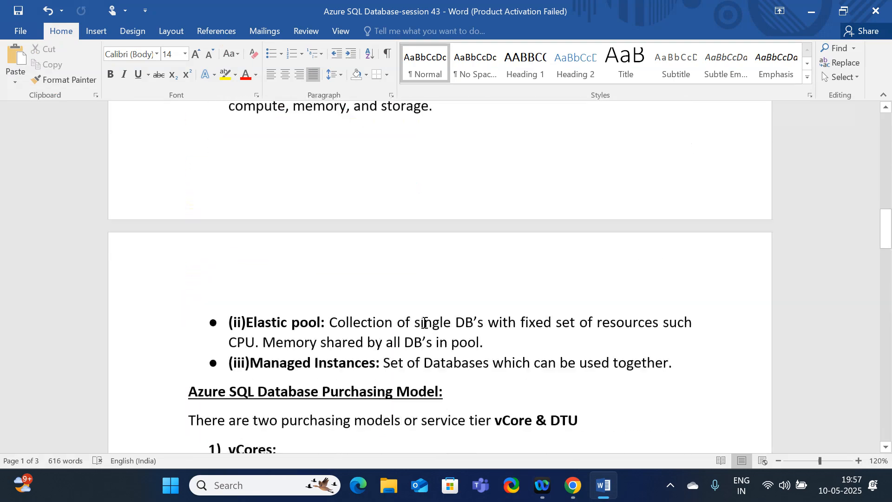
scroll(424, 323, "down", 15)
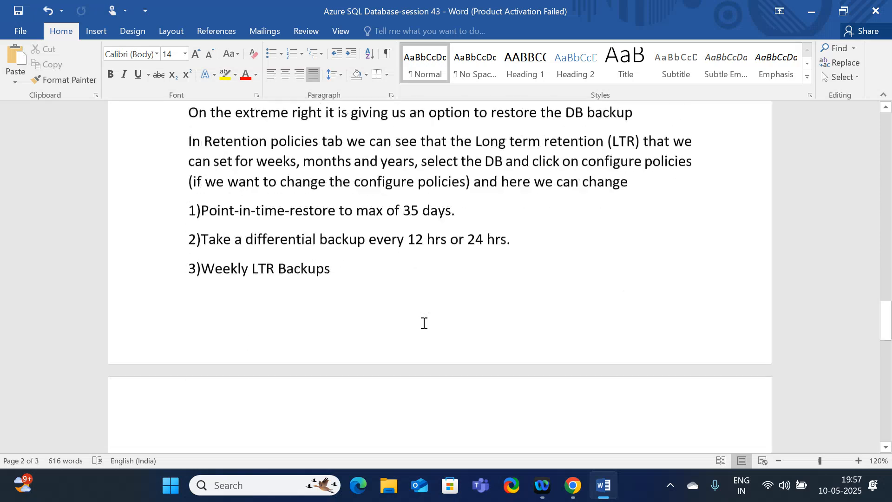
scroll(423, 323, "up", 12)
scroll(426, 306, "up", 15)
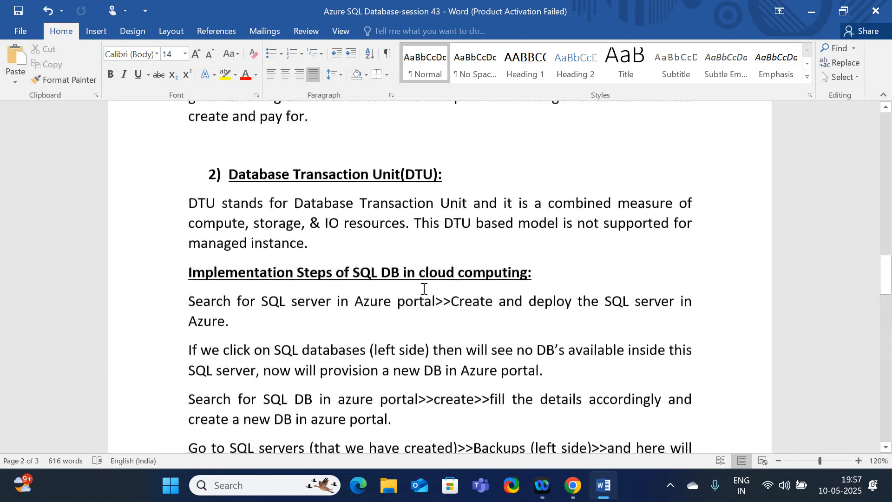
scroll(421, 272, "up", 2)
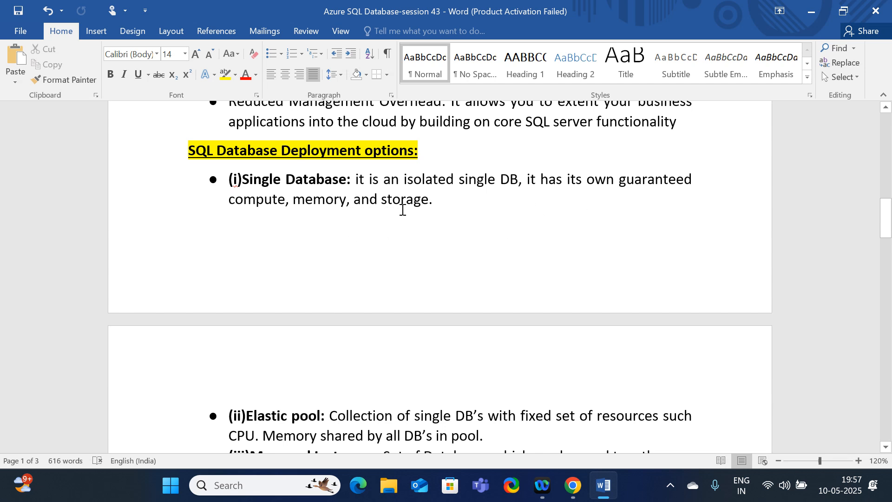
Return to the Azure portal in Chrome and choose Single database as the SQL databases resource type.
left_click(573, 484)
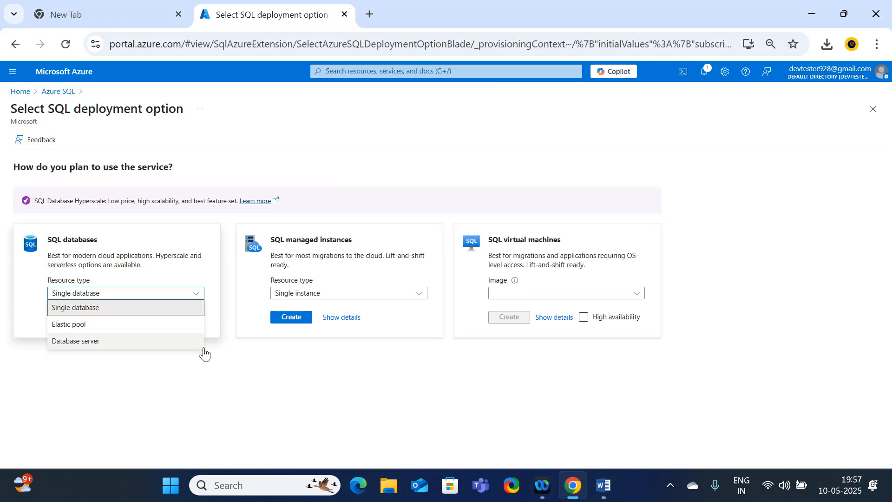
left_click(91, 309)
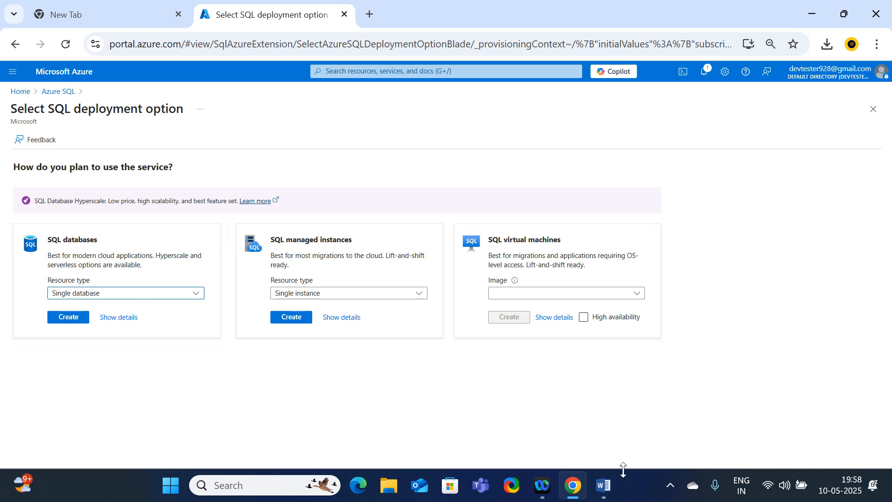
Switch to the Word notes and review the elastic pool and managed instances descriptions.
left_click(604, 485)
scroll(502, 330, "down", 3)
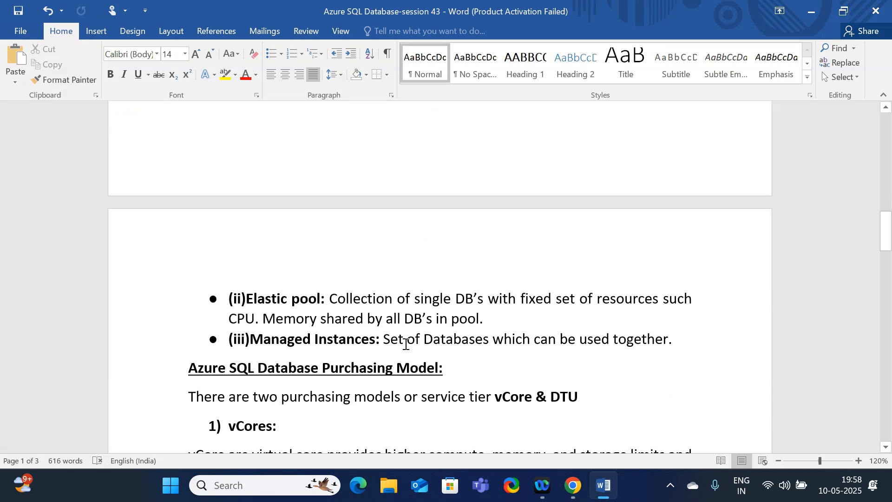
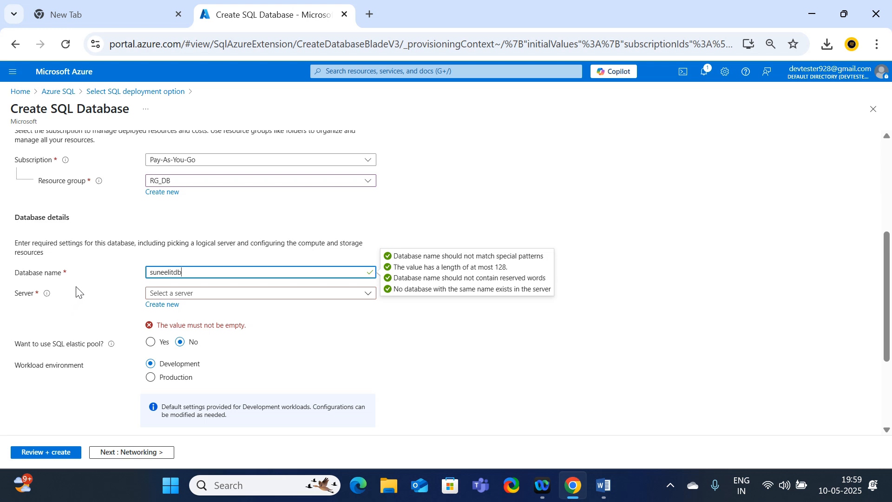
Start creating a new logical server for the database and name it suneelcloudittechserver.
left_click(566, 384)
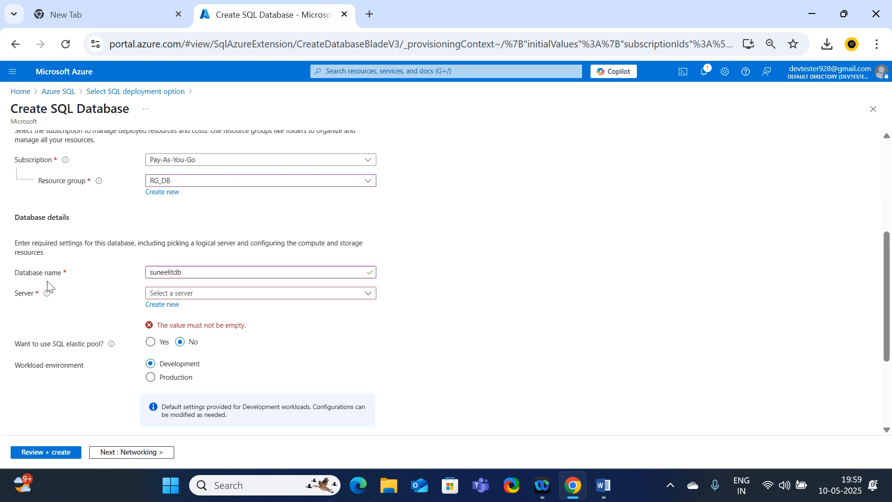
left_click_drag(12, 278, 95, 277)
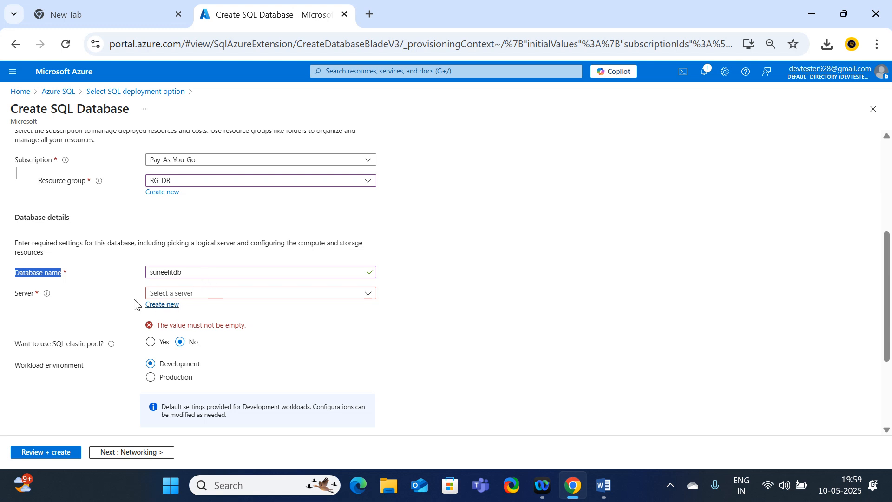
left_click(164, 307)
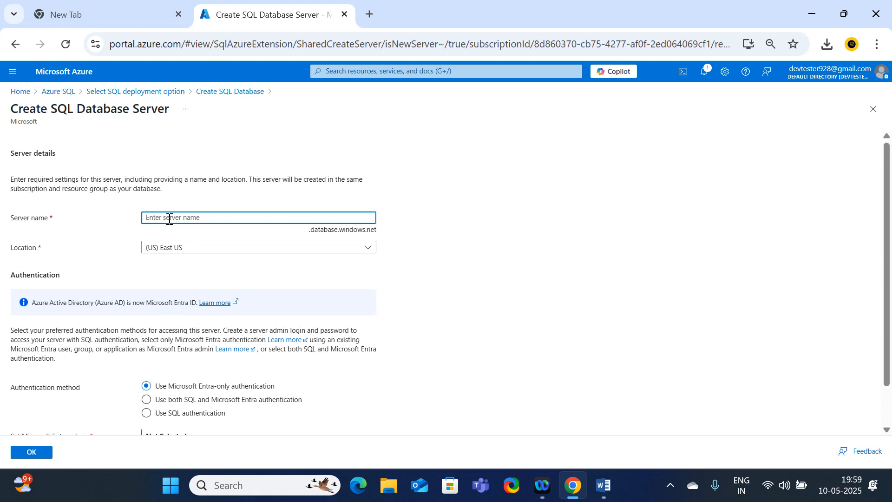
type("sunee")
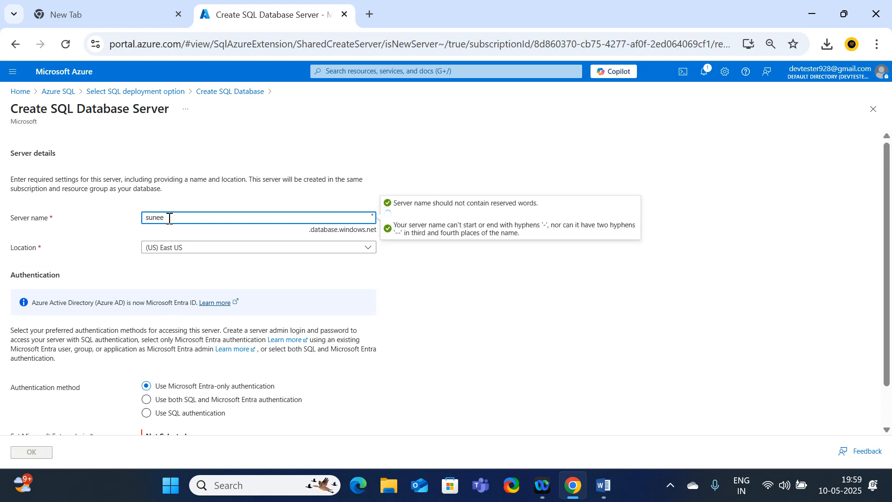
type("l")
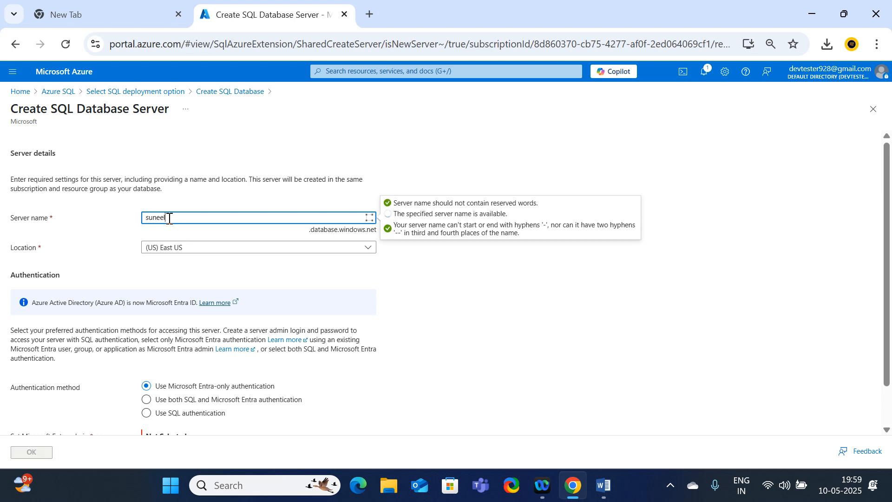
type("d")
type("oud")
type("ttec")
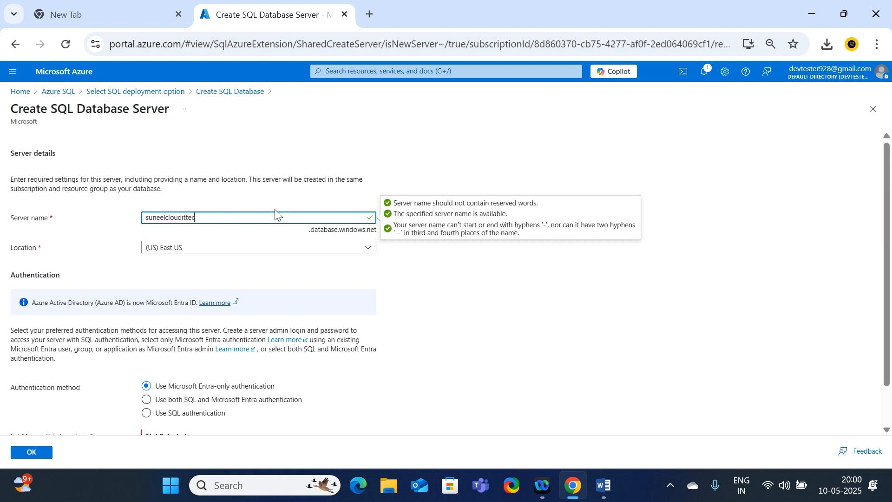
type("erver")
Set the server's authentication method to use both SQL and Microsoft Entra authentication.
scroll(238, 308, "down", 1)
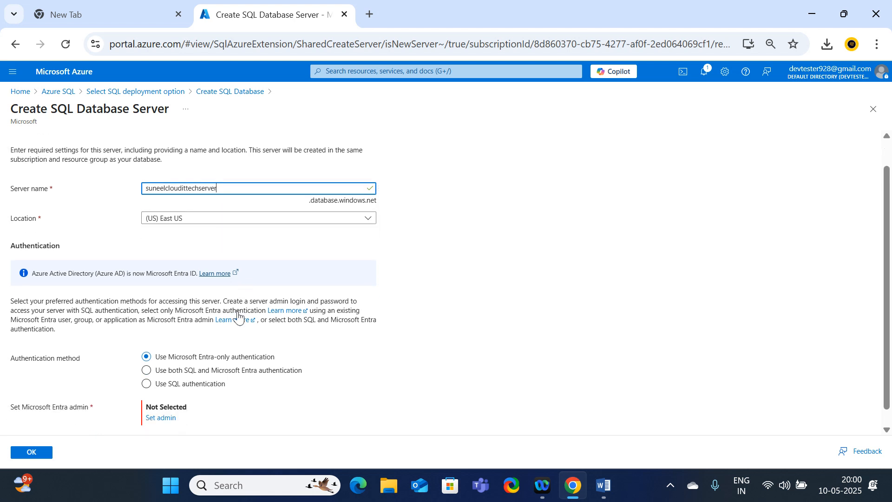
left_click(212, 354)
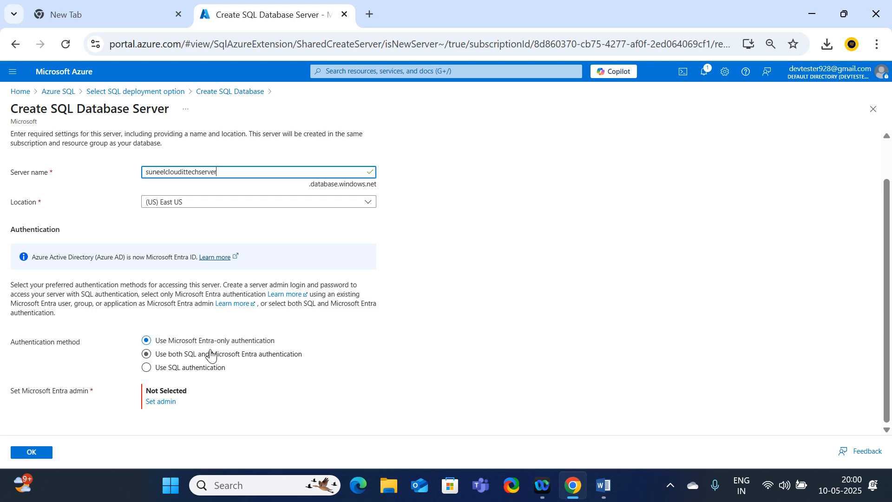
left_click(160, 355)
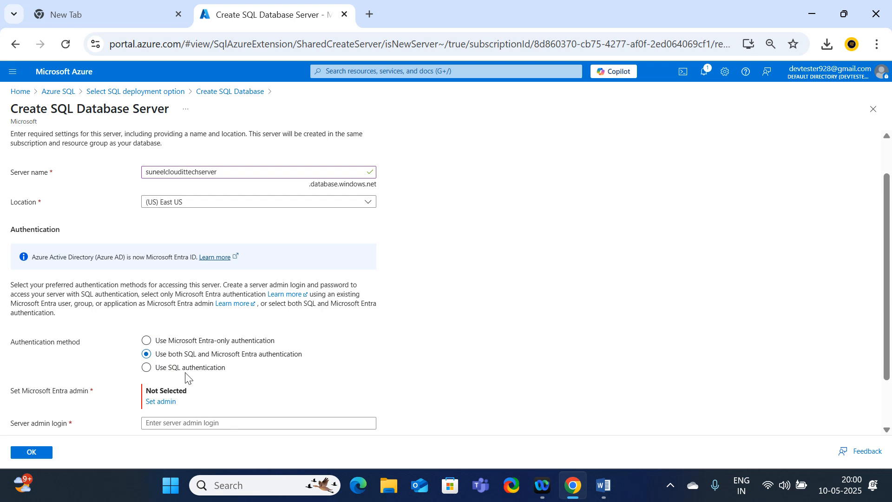
left_click(147, 367)
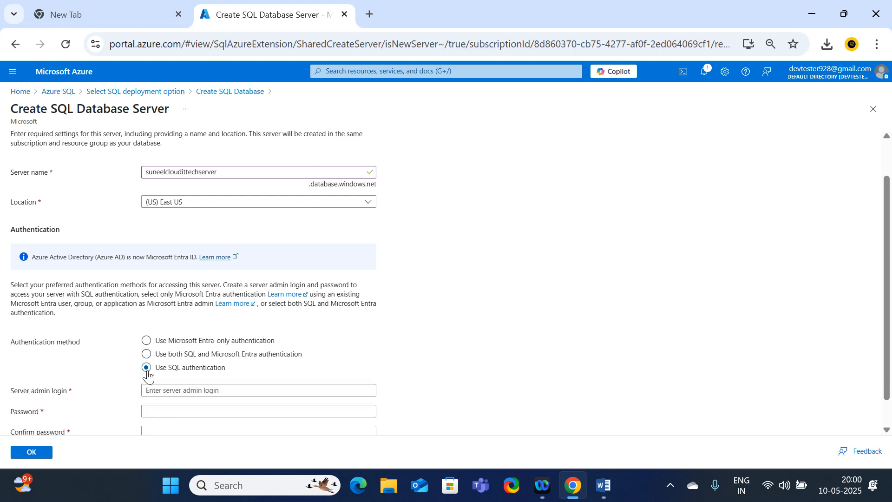
scroll(189, 362, "down", 1)
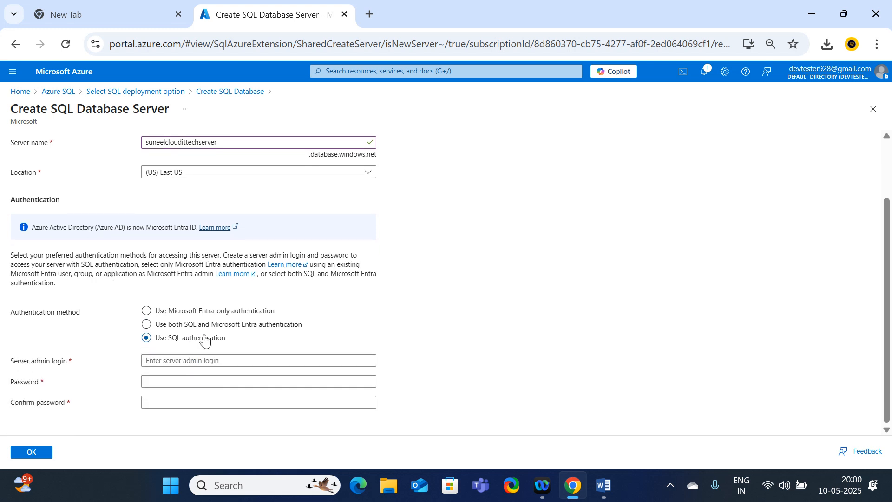
left_click(147, 324)
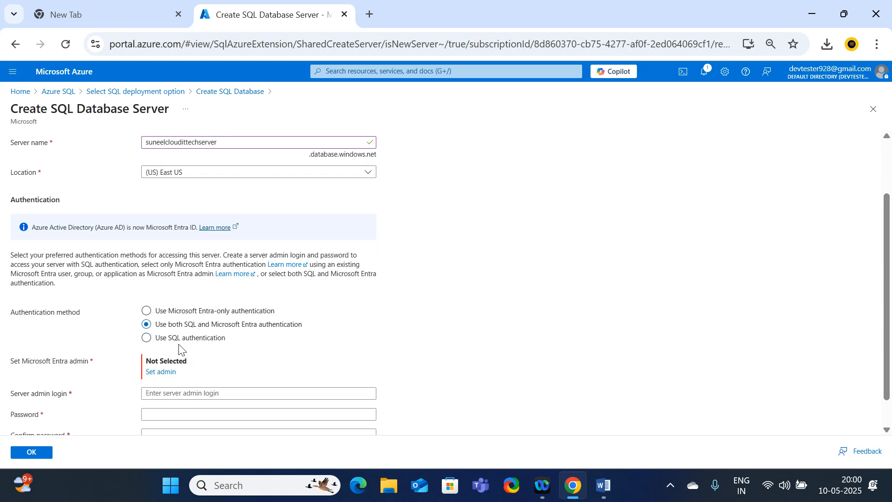
scroll(181, 346, "down", 1)
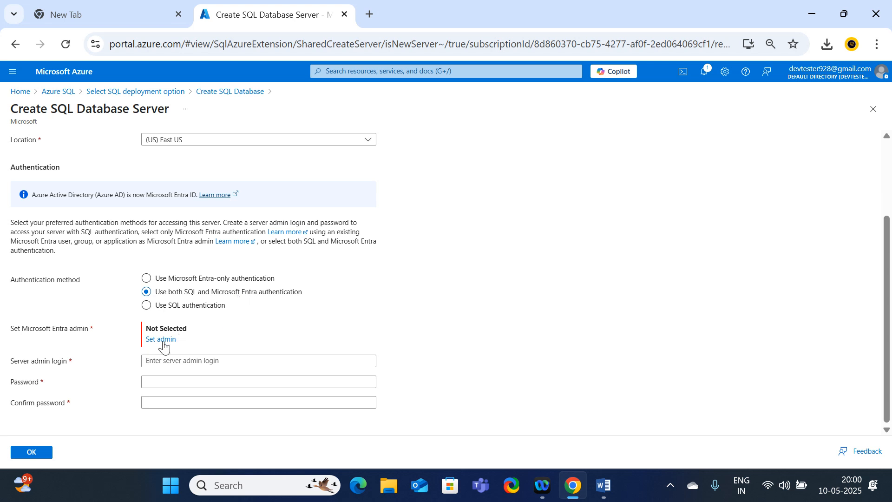
Duplicate the portal tab, search for entra in the copy and open the user list of Microsoft Entra ID.
right_click(282, 19)
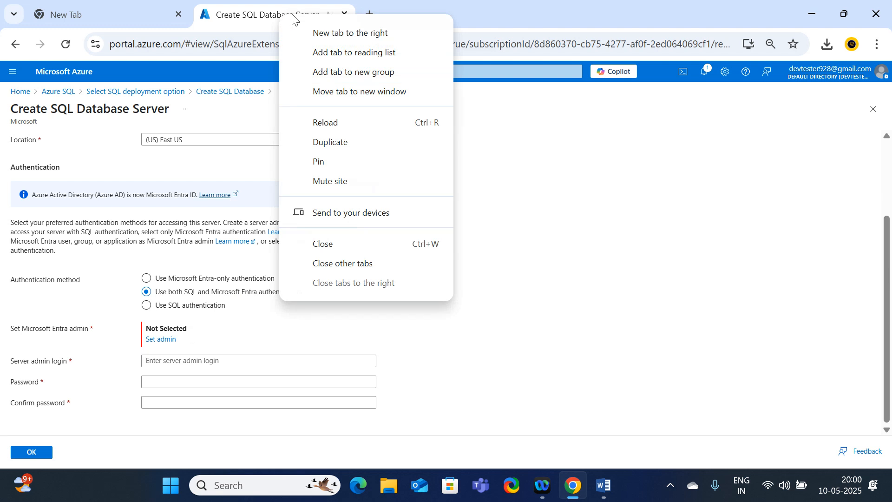
left_click(350, 144)
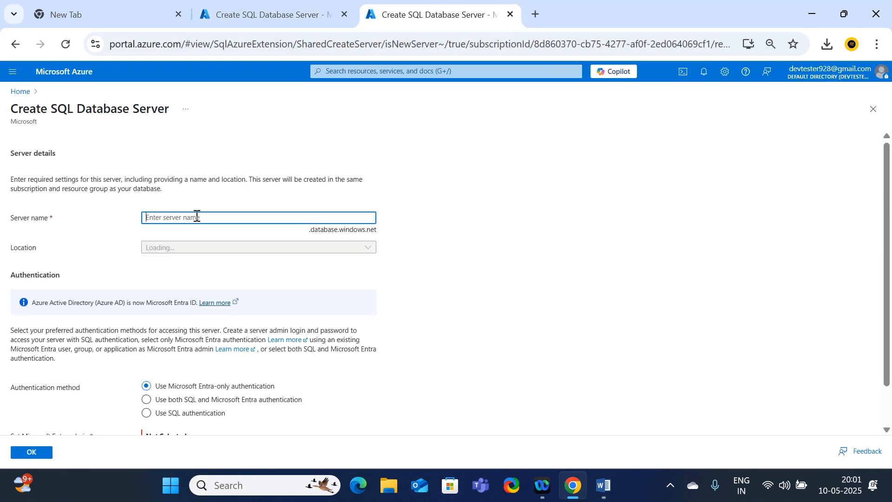
left_click(20, 91)
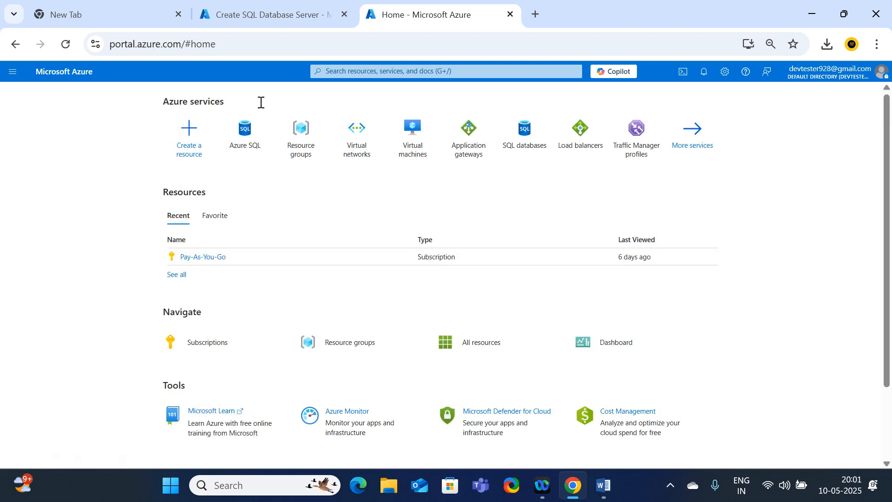
left_click(348, 71)
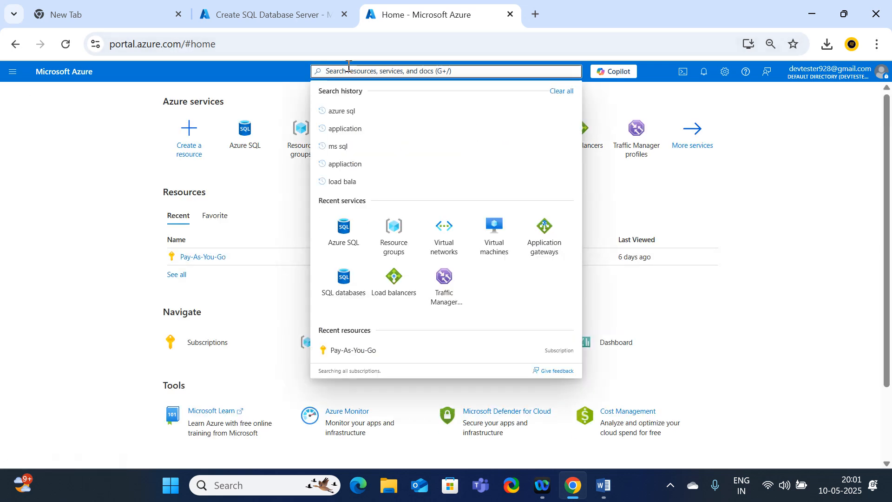
type("entra")
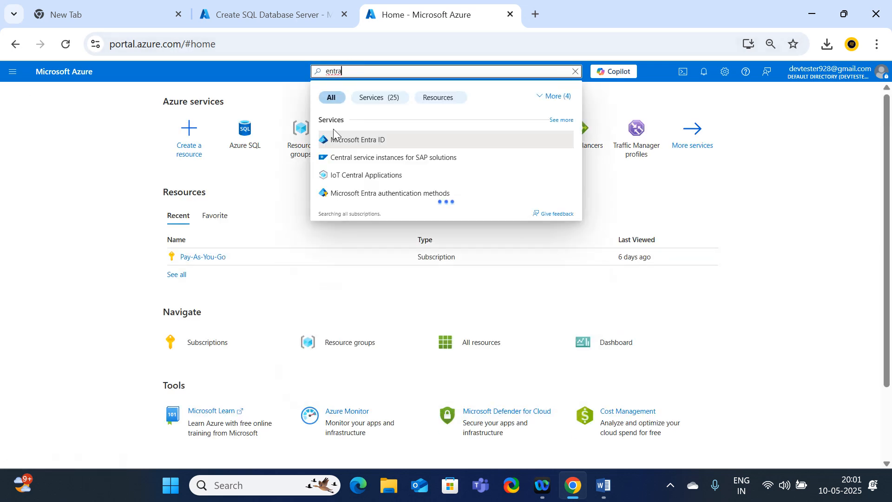
left_click(336, 138)
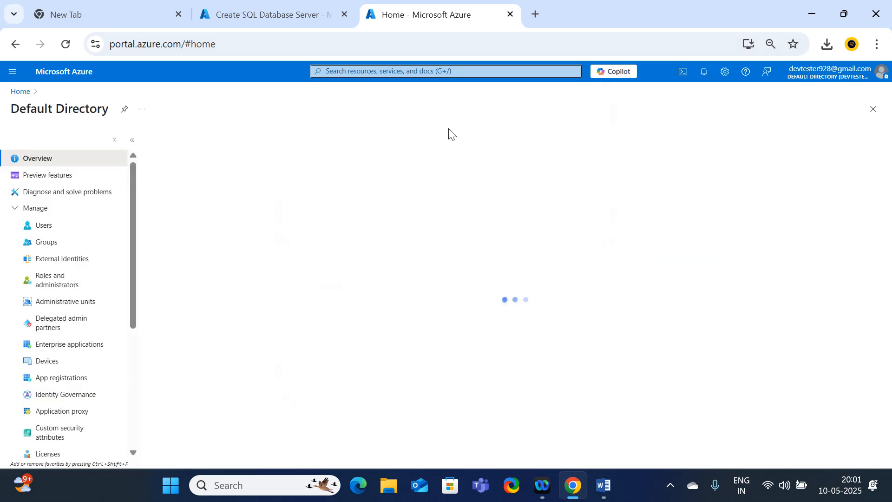
left_click(41, 225)
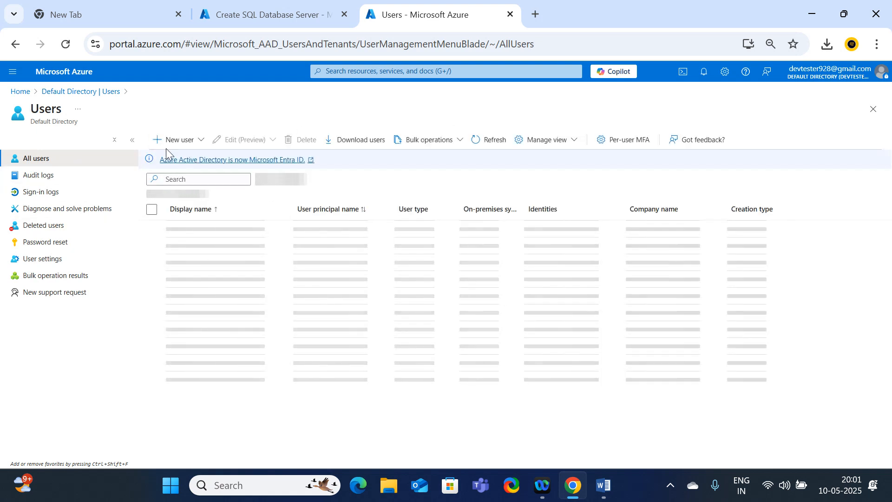
Start creating a new internal user with dbuser as the user principal name and display name.
left_click(174, 139)
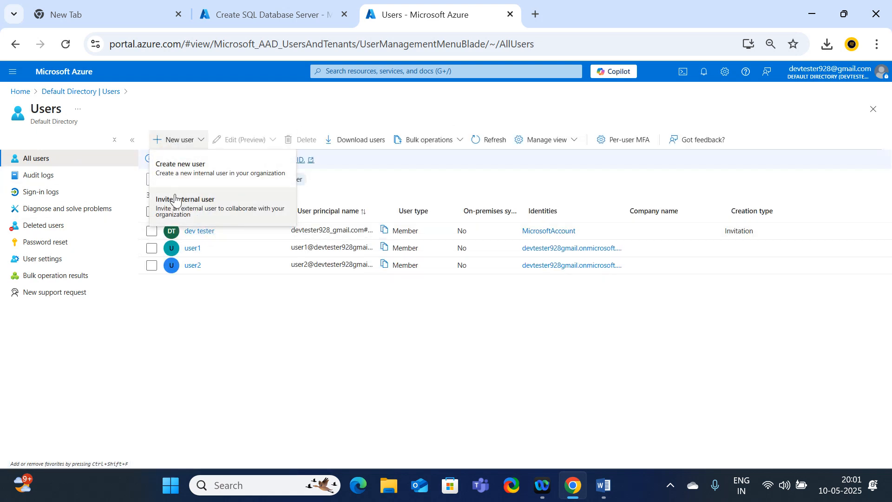
left_click(251, 303)
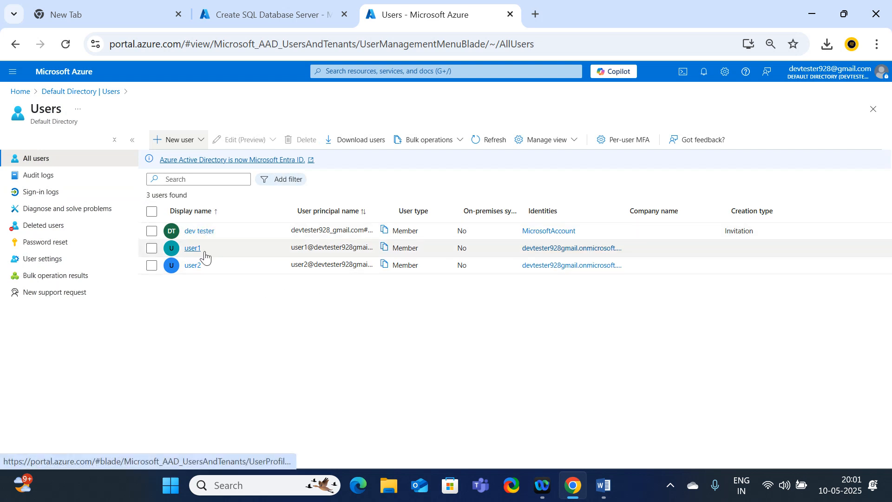
left_click(175, 139)
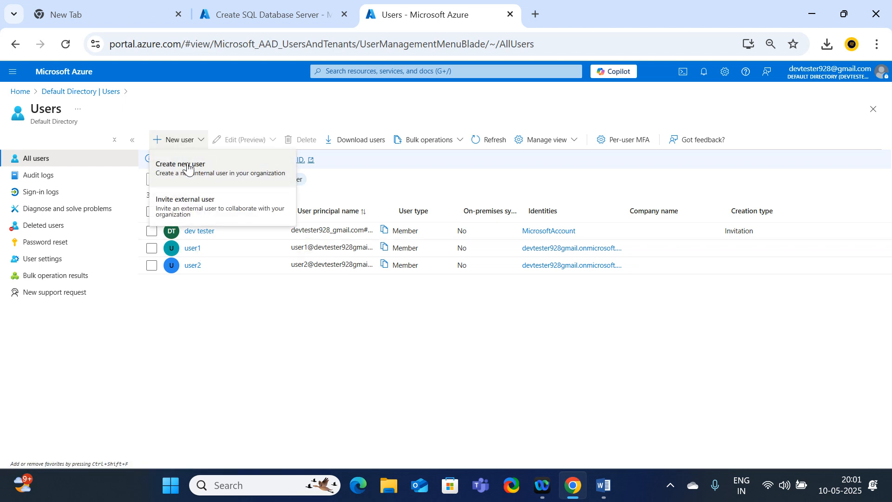
left_click(206, 172)
left_click(140, 221)
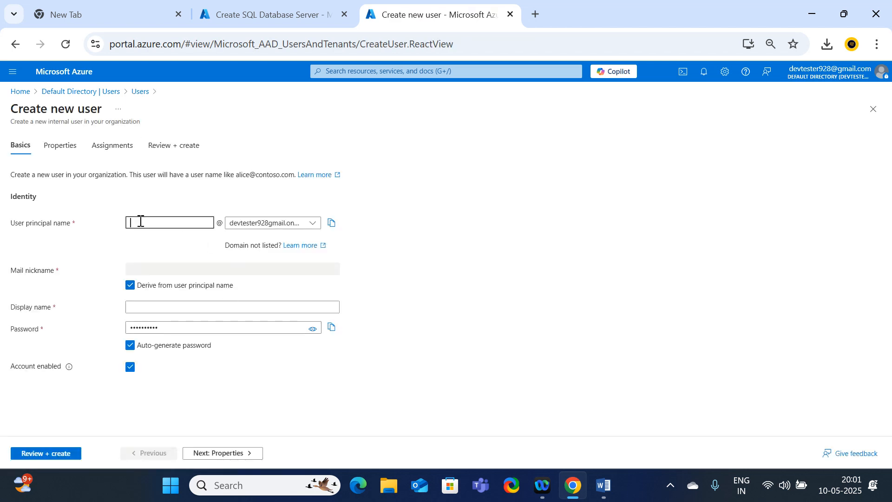
type("dbuser")
left_click(134, 307)
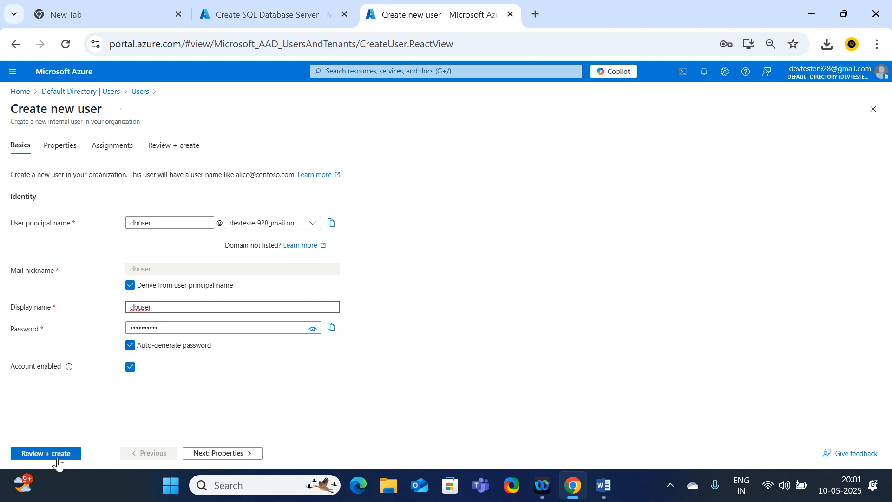
Review the directory roles that can be assigned to the new user, without selecting any.
left_click(233, 458)
left_click(232, 455)
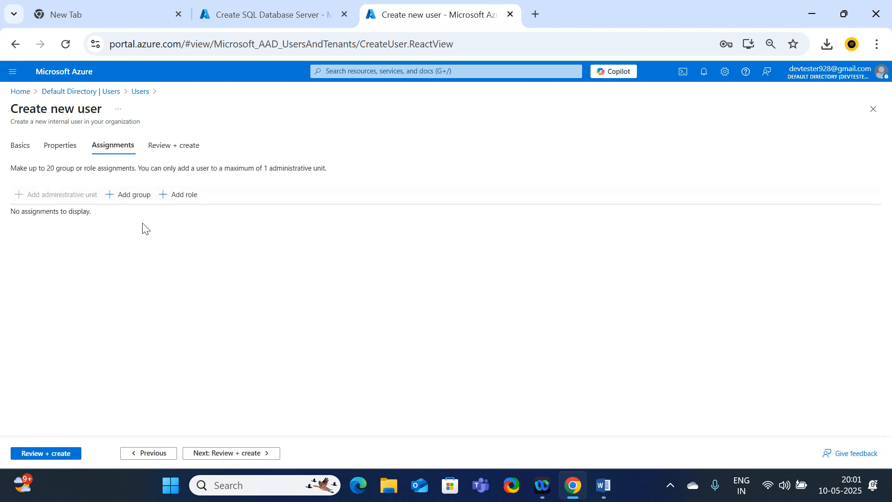
left_click(173, 199)
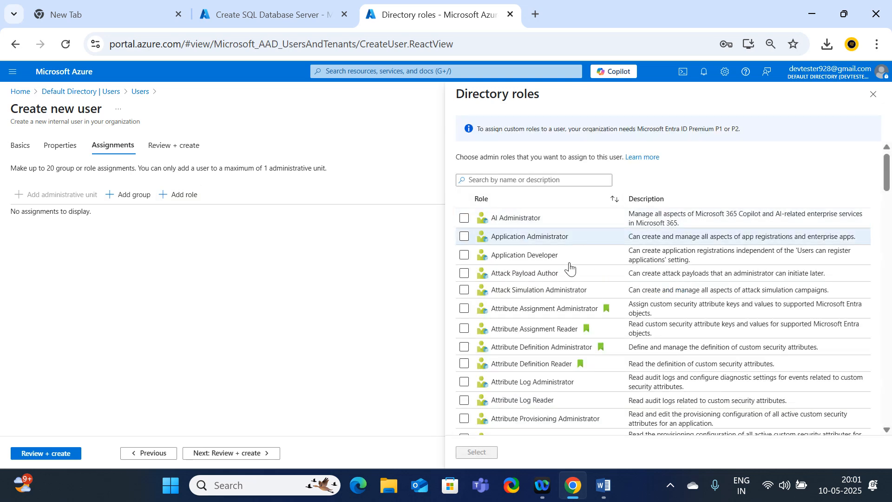
scroll(606, 222, "down", 4)
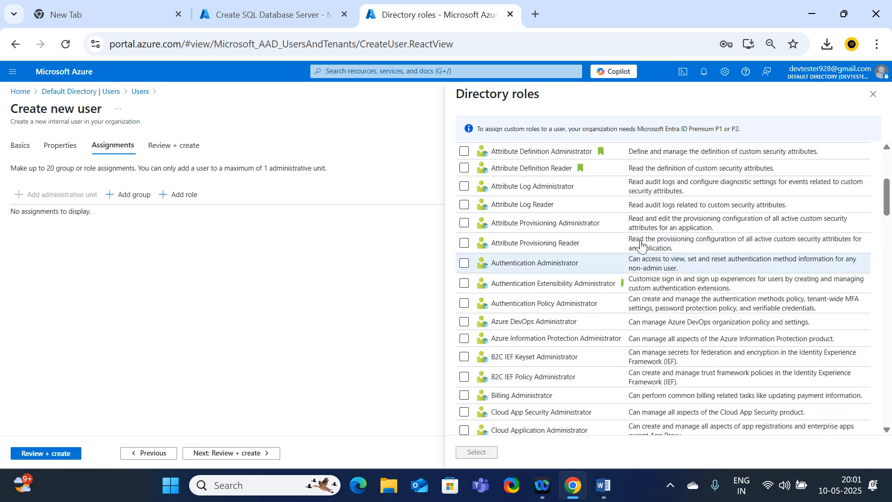
scroll(614, 242, "up", 4)
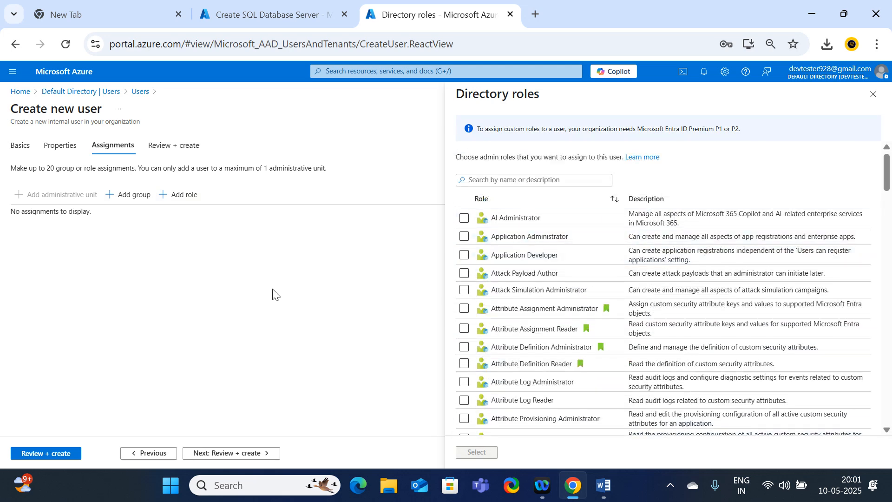
left_click(873, 94)
Review and create the dbuser account, and refresh the user list.
left_click(57, 453)
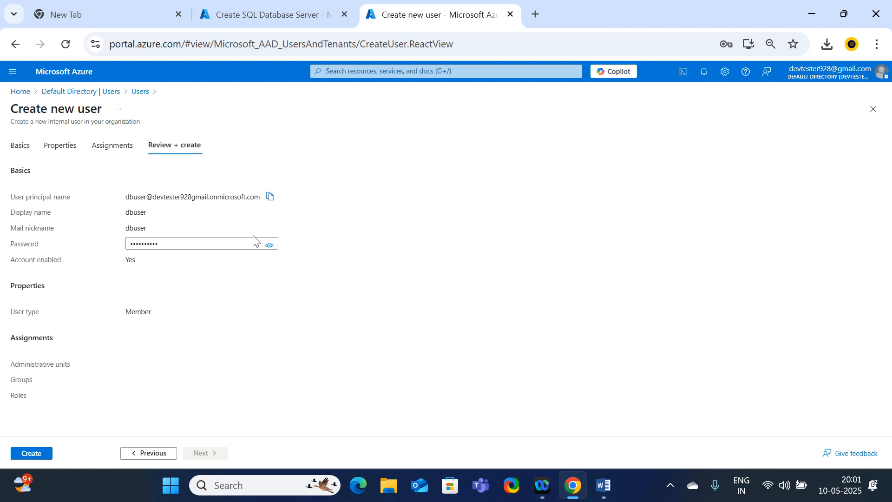
left_click(36, 457)
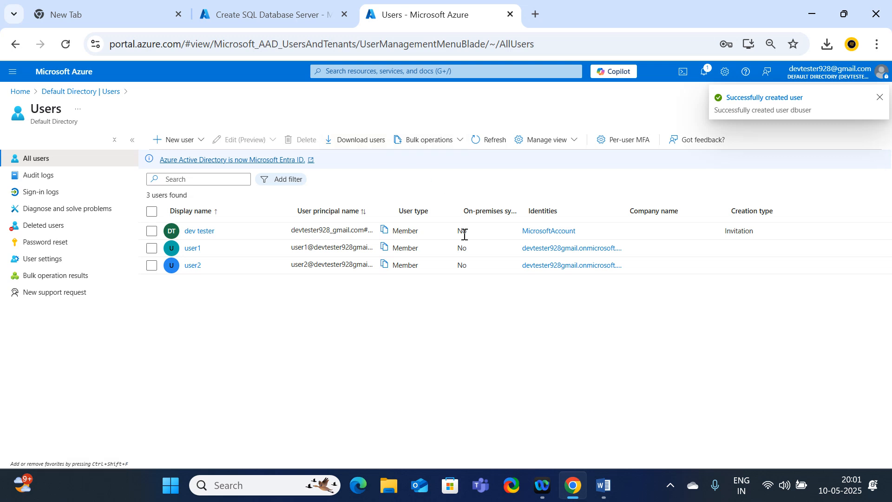
left_click(486, 146)
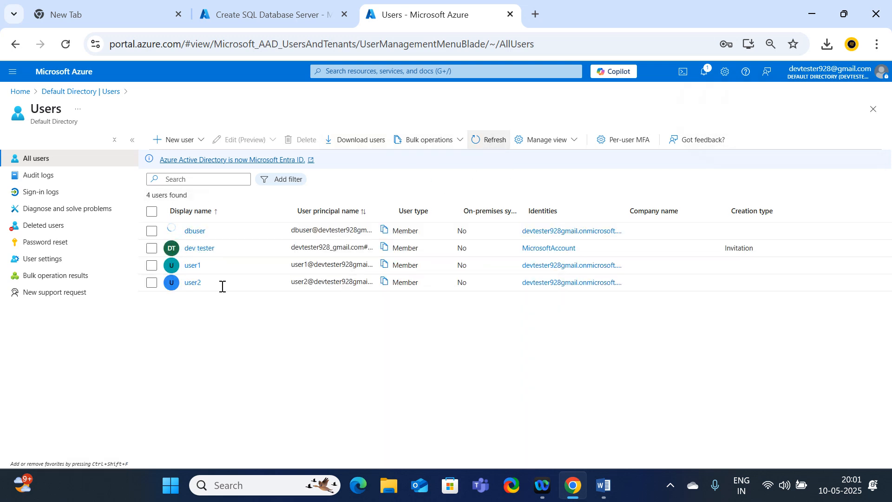
Open the dbuser profile and check its Azure role assignments and assigned roles.
left_click(191, 235)
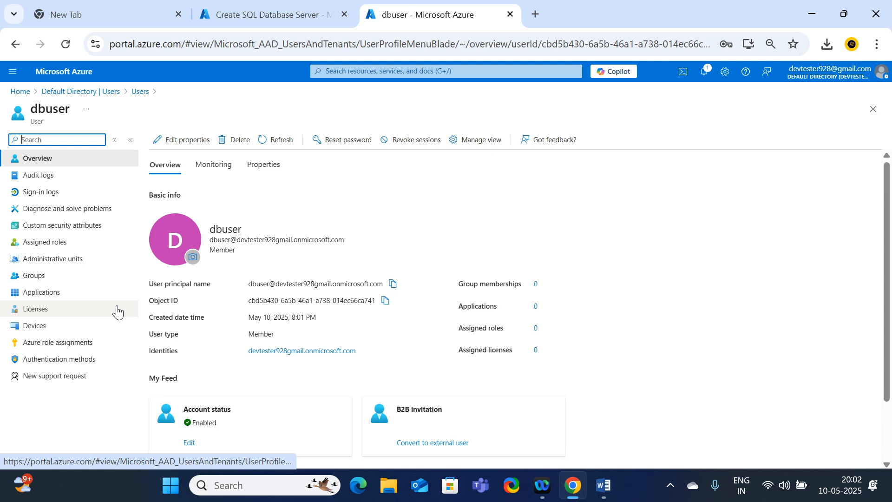
left_click(84, 344)
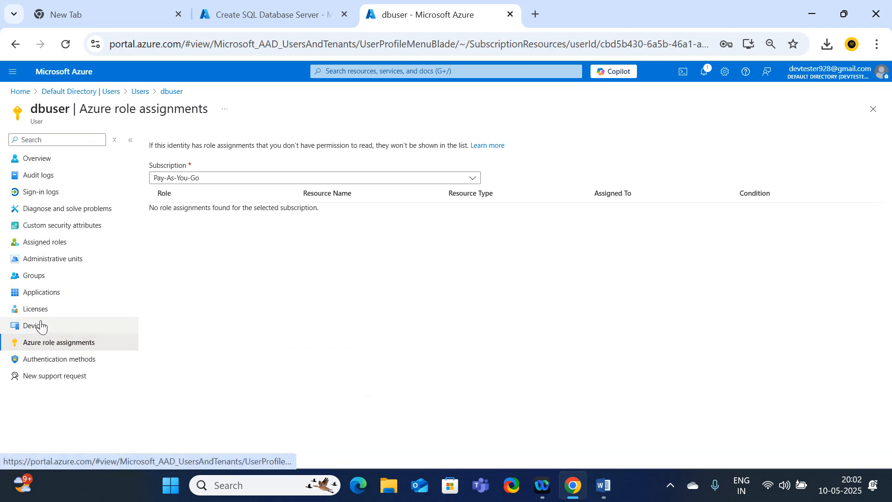
left_click(48, 246)
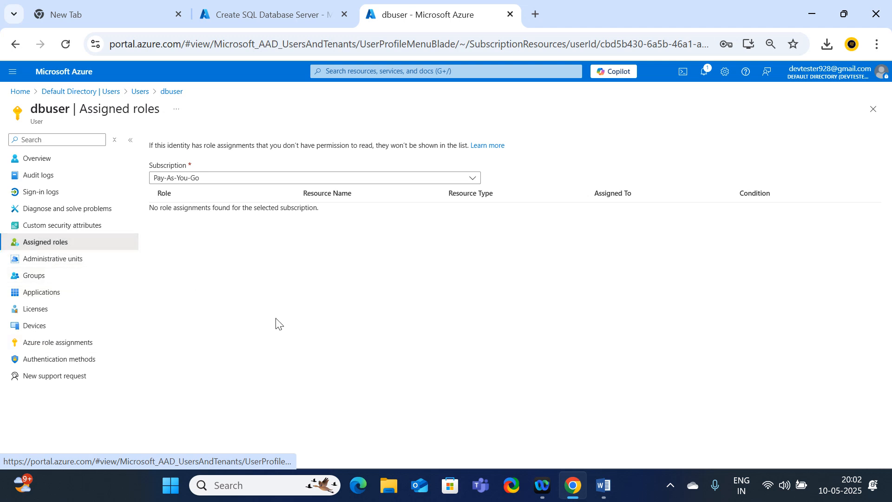
Search the directory roles assignable to dbuser for "admi", browse them without assigning any, and return to the SQL server creation form.
left_click(55, 242)
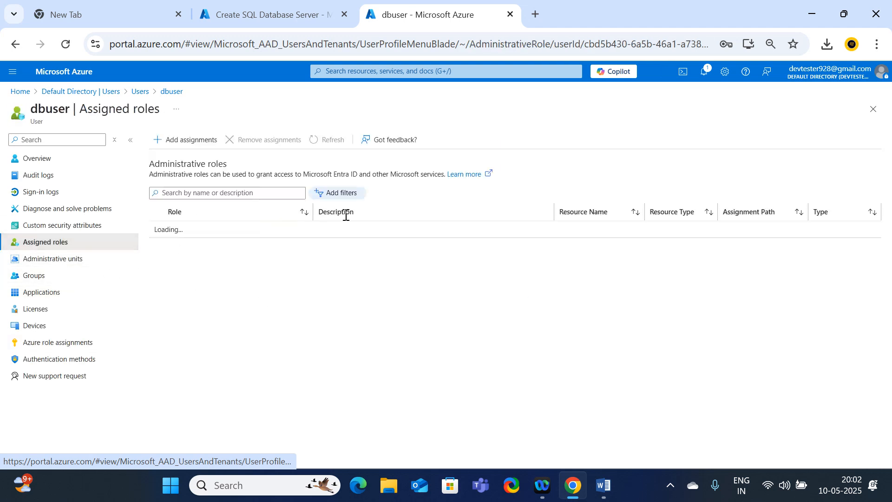
left_click(159, 145)
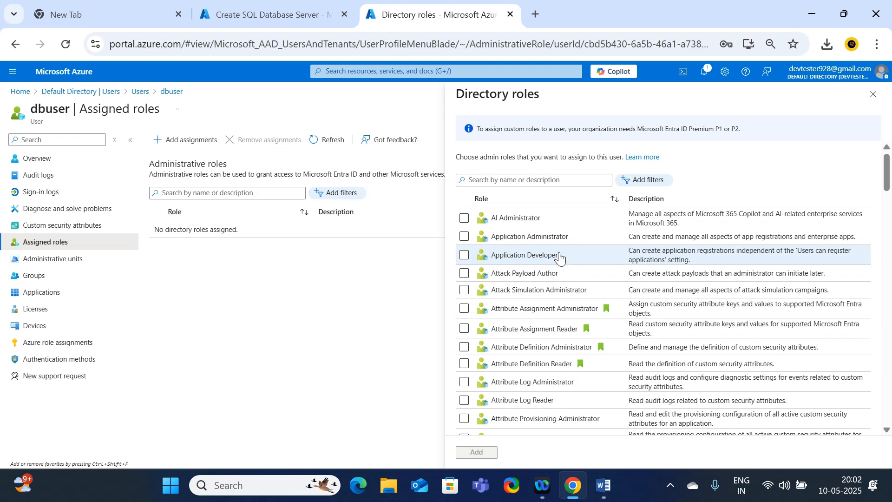
left_click(522, 179)
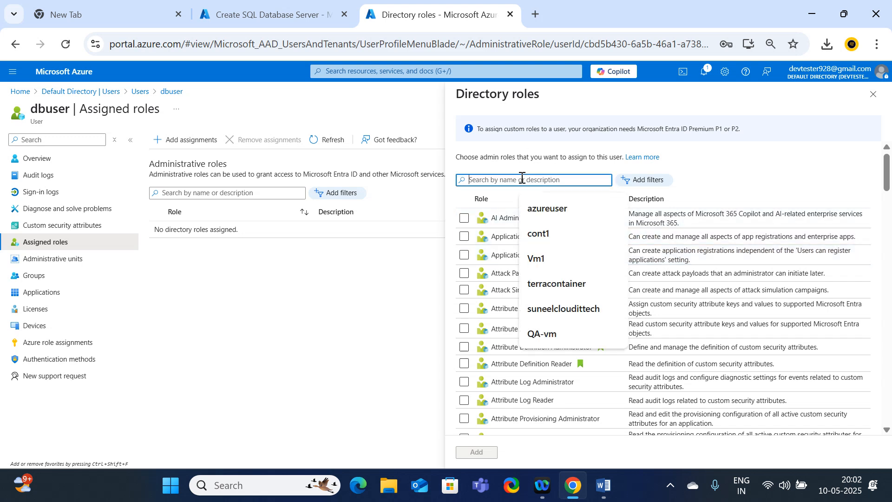
type("a")
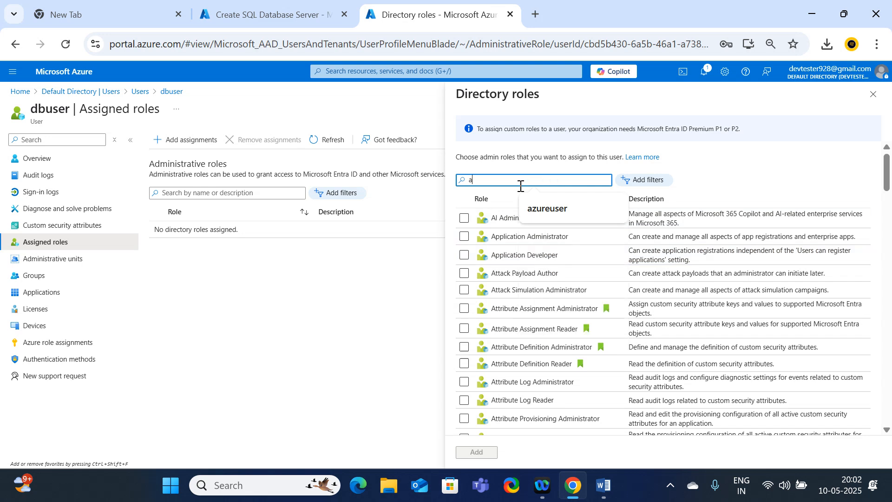
type("dmi")
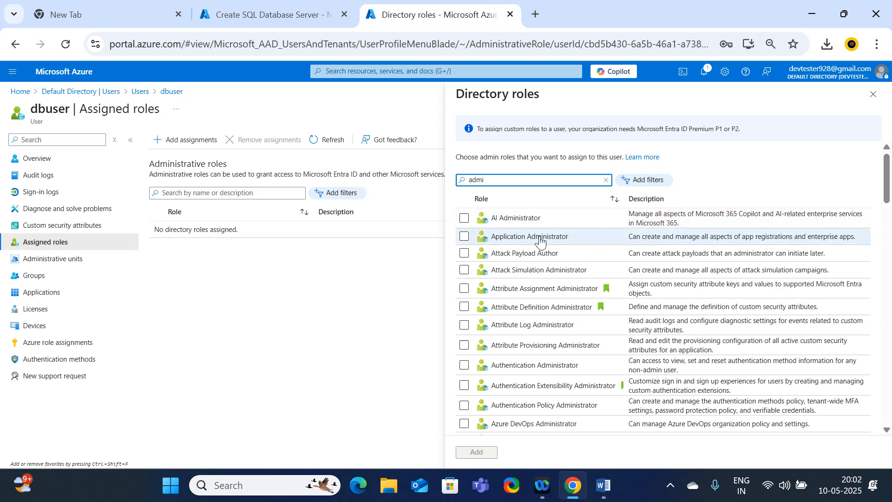
scroll(564, 297, "down", 5)
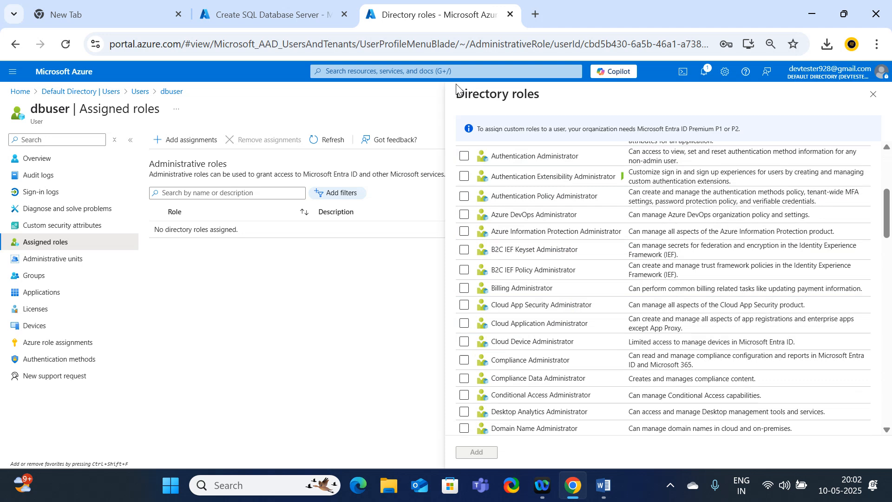
left_click(261, 15)
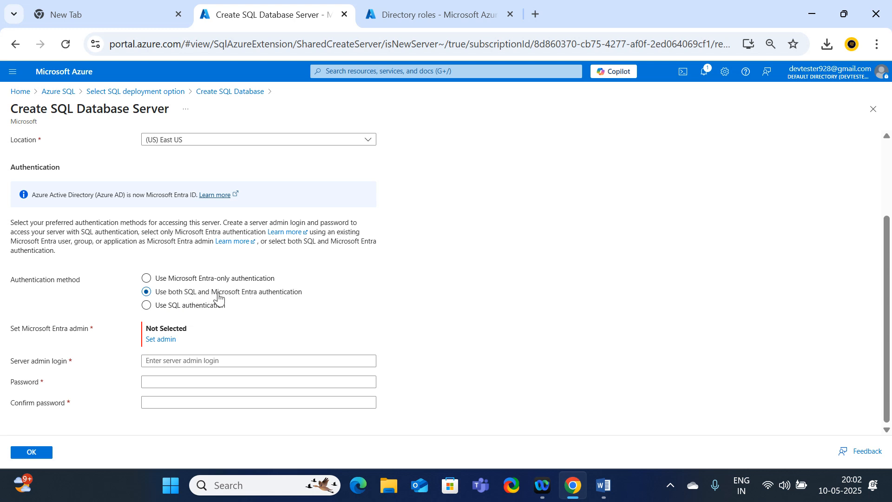
left_click(164, 341)
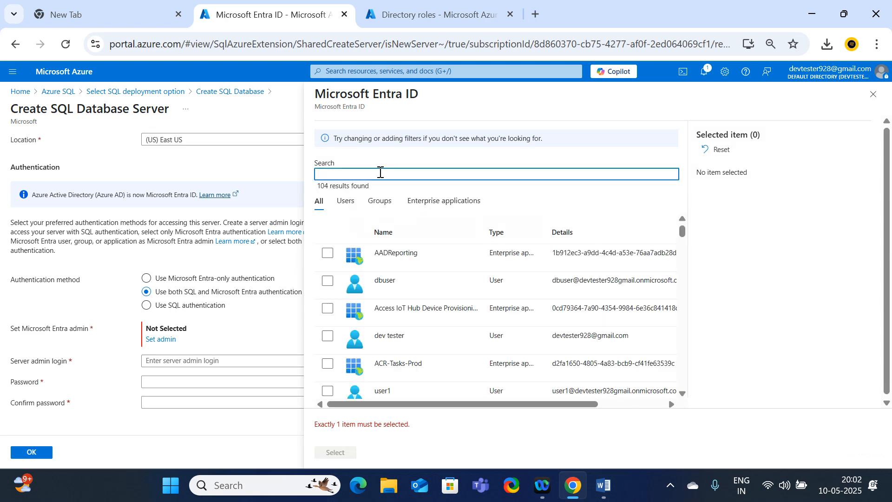
type("user")
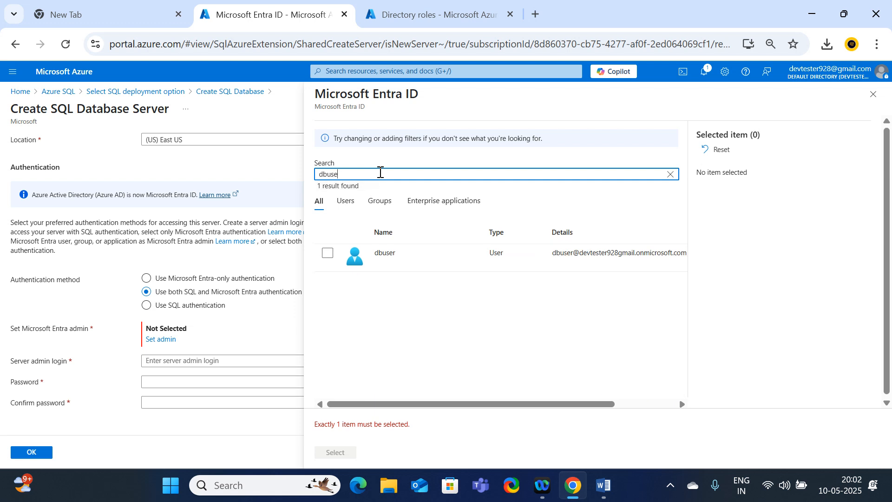
left_click(327, 253)
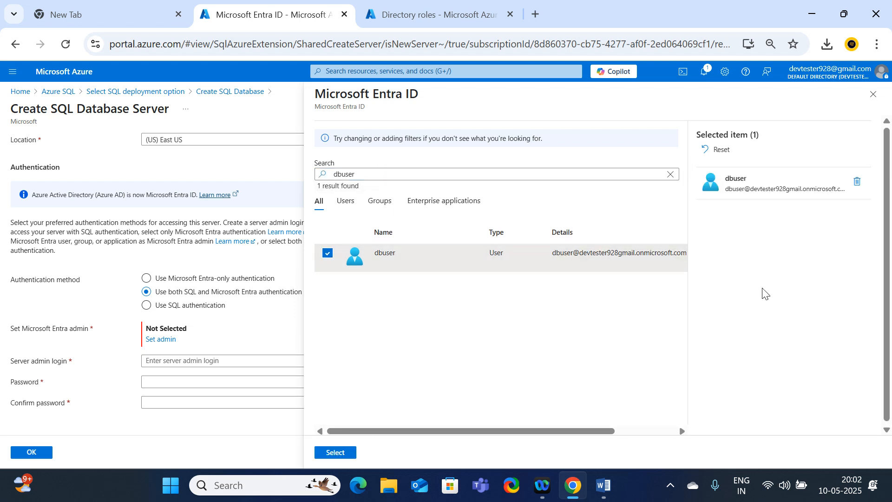
left_click(331, 255)
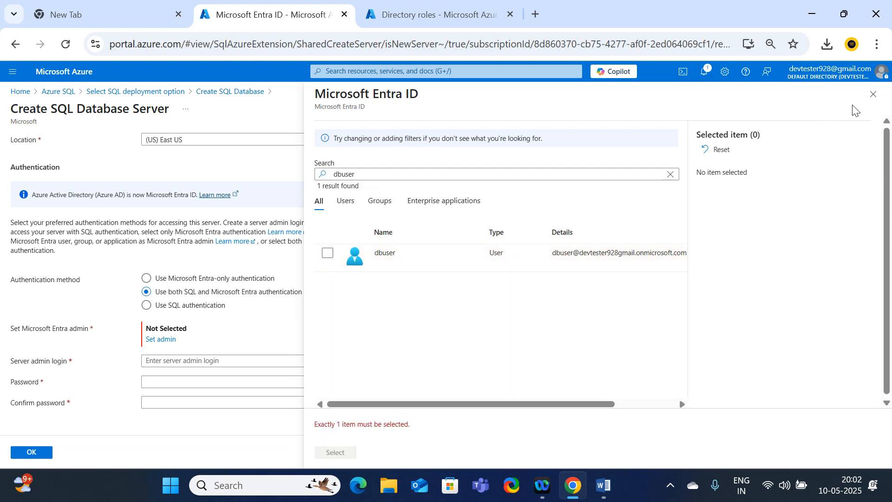
left_click(873, 93)
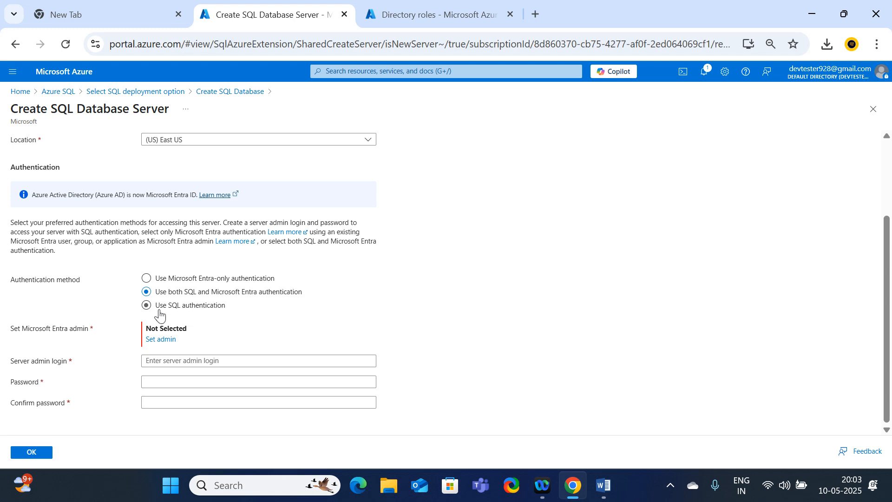
Choose SQL authentication for the new server and set the server admin login to devtester928.
left_click(160, 311)
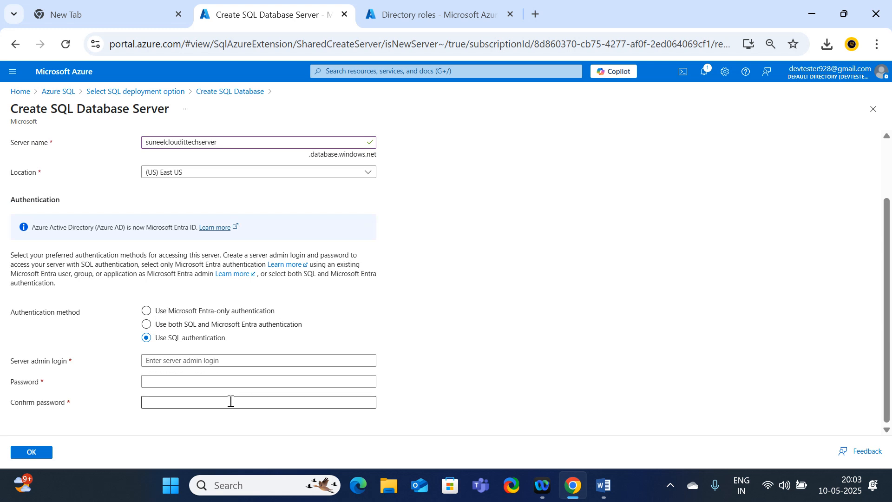
left_click(217, 359)
left_click(166, 358)
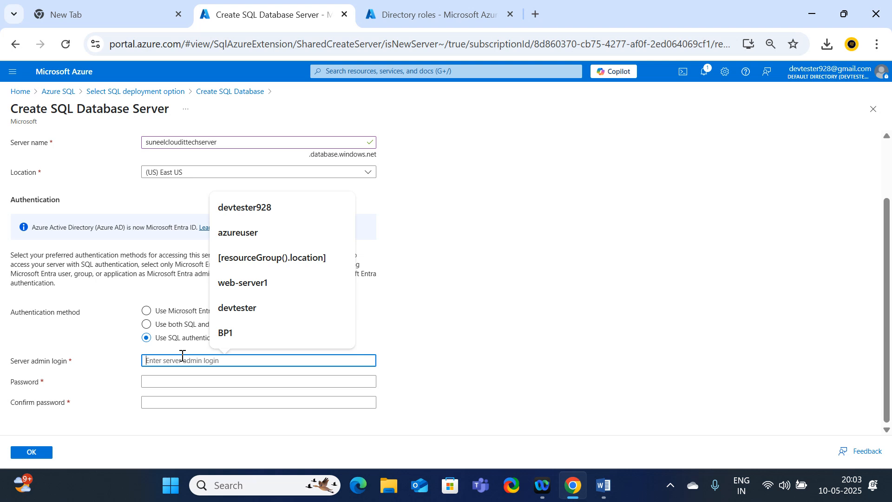
type("suneel")
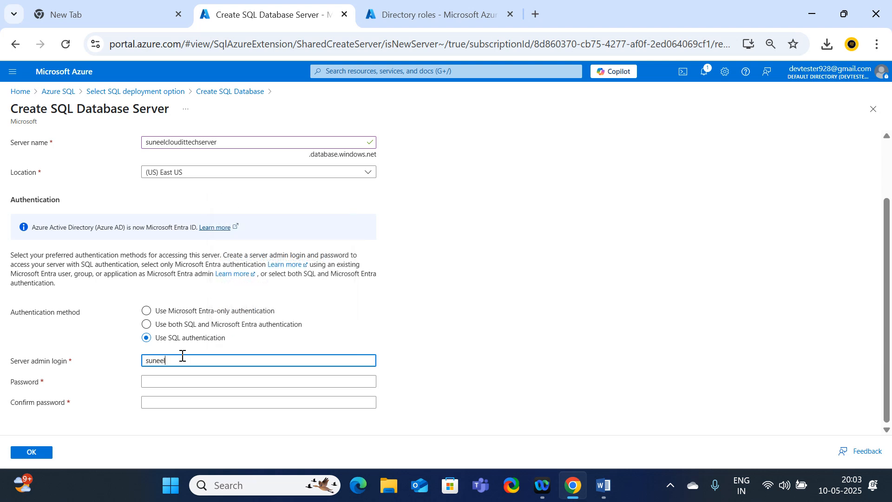
key("BackSpace")
key("BackSpace")
key("BackSpace")
key("BackSpace")
key("BackSpace")
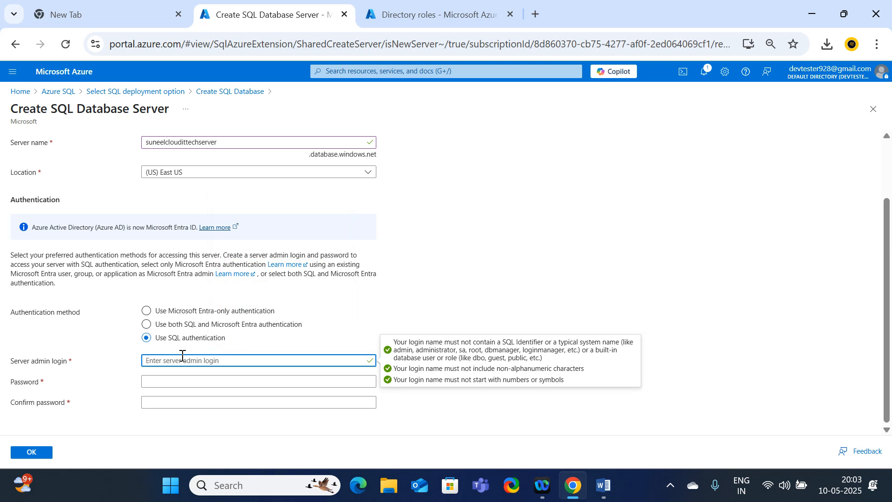
type("devteste")
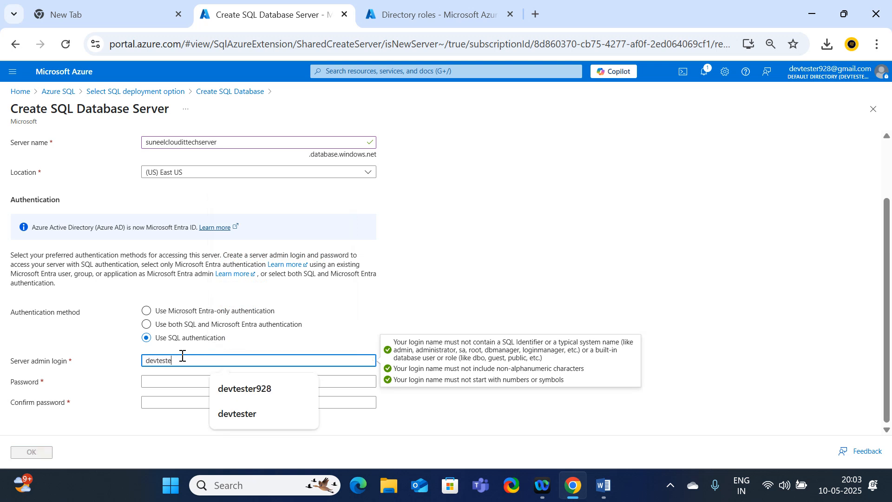
type("r928")
Enter and confirm the server admin password, check the server details, and accept the new server for the database.
left_click(195, 381)
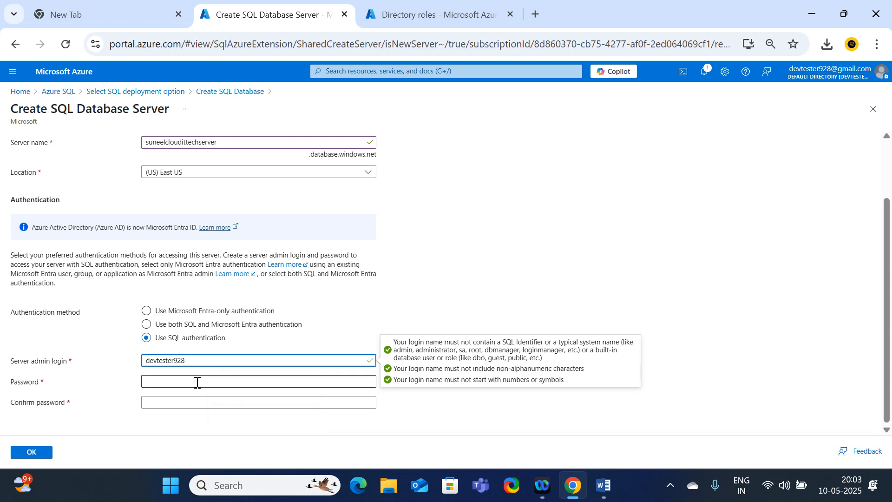
type("•")
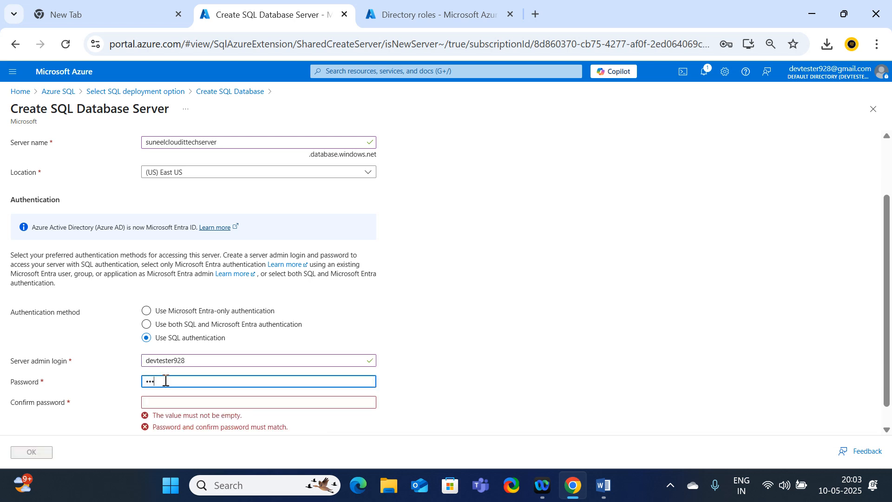
type("••••••••")
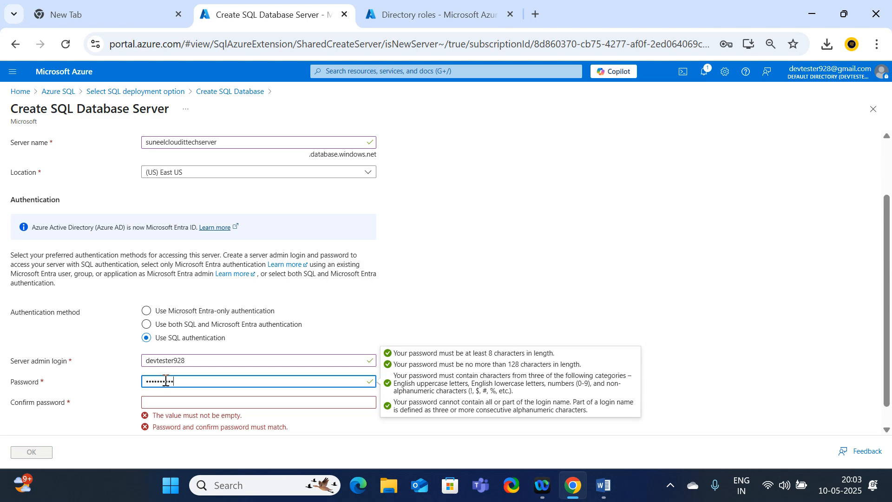
key("Tab")
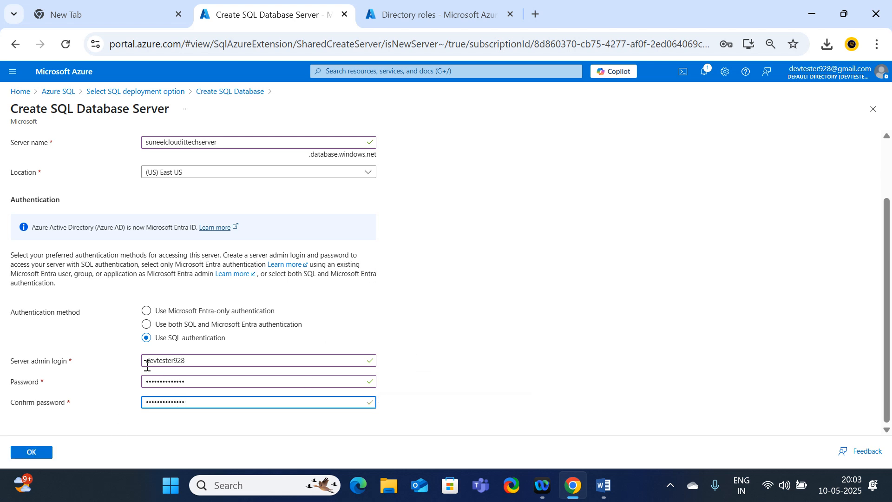
scroll(188, 402, "up", 2)
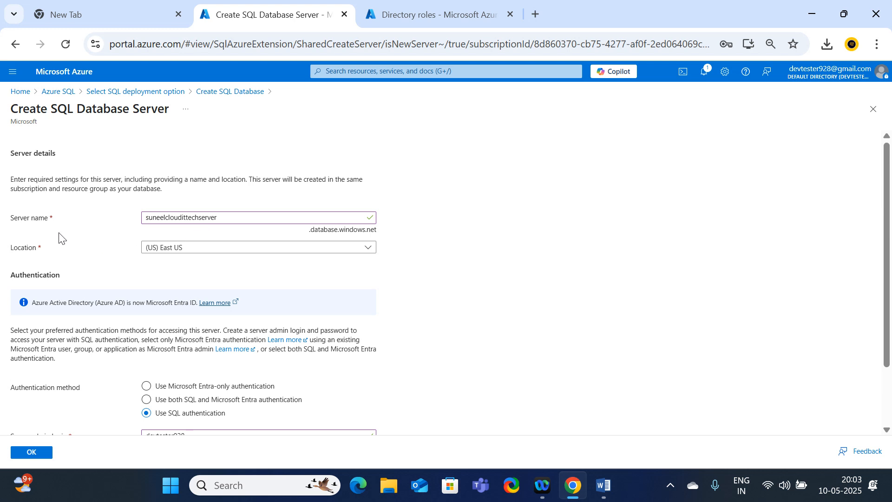
left_click_drag(231, 218, 143, 219)
scroll(192, 274, "down", 2)
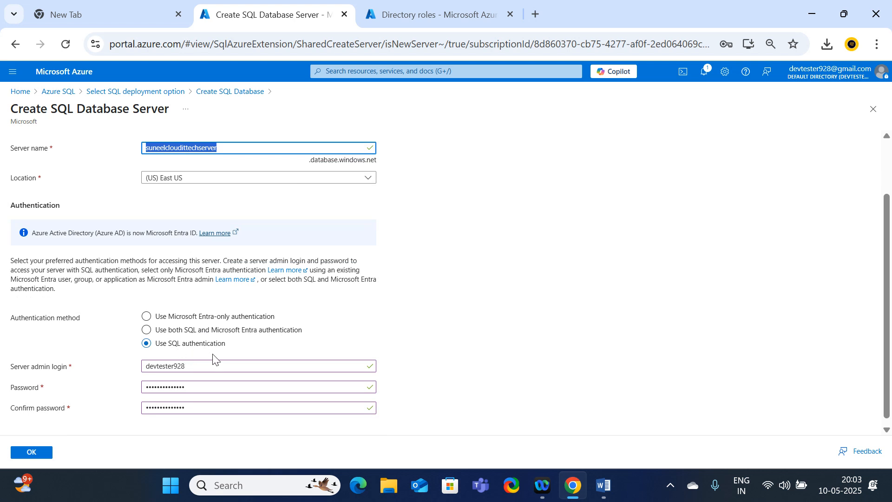
left_click(32, 458)
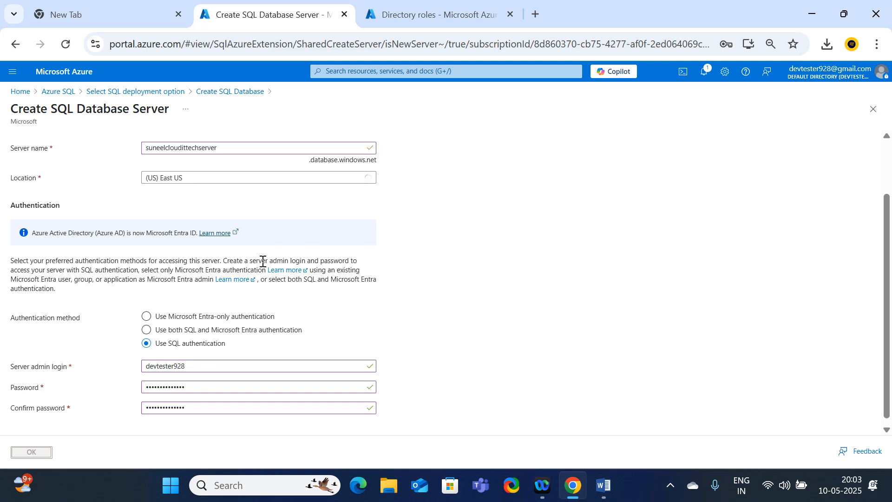
Review the project and database details, and compare the Production workload defaults with Development, keeping Development selected.
scroll(249, 288, "down", 3)
scroll(249, 288, "up", 5)
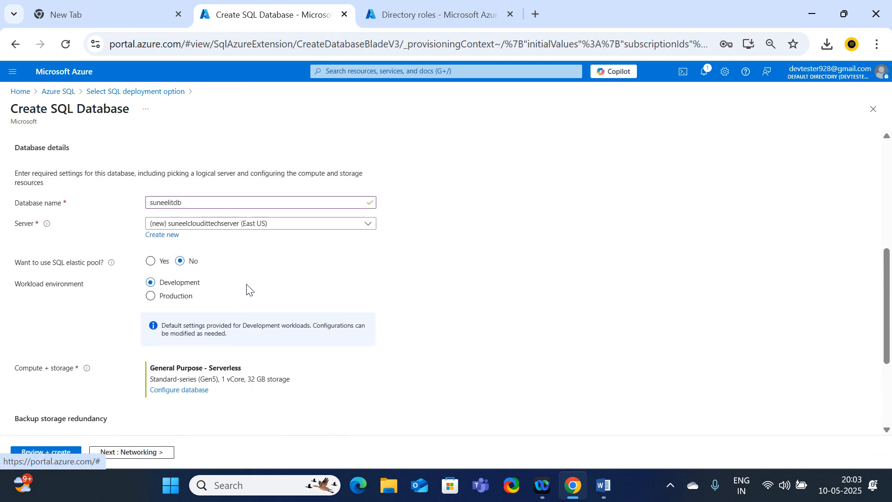
scroll(226, 278, "down", 5)
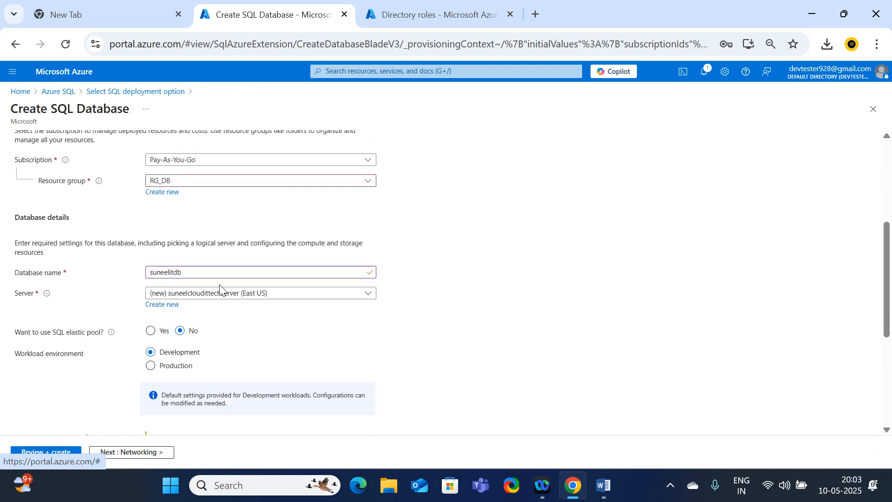
scroll(78, 302, "up", 3)
scroll(123, 308, "up", 4)
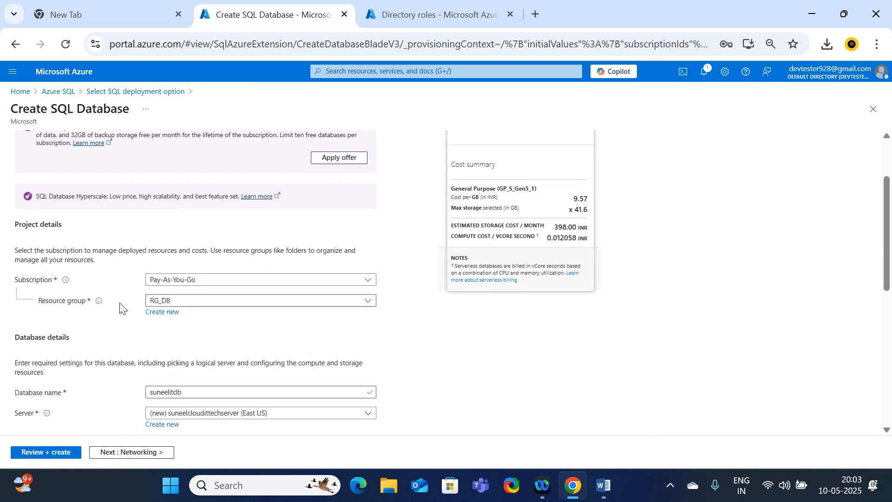
scroll(132, 362, "down", 2)
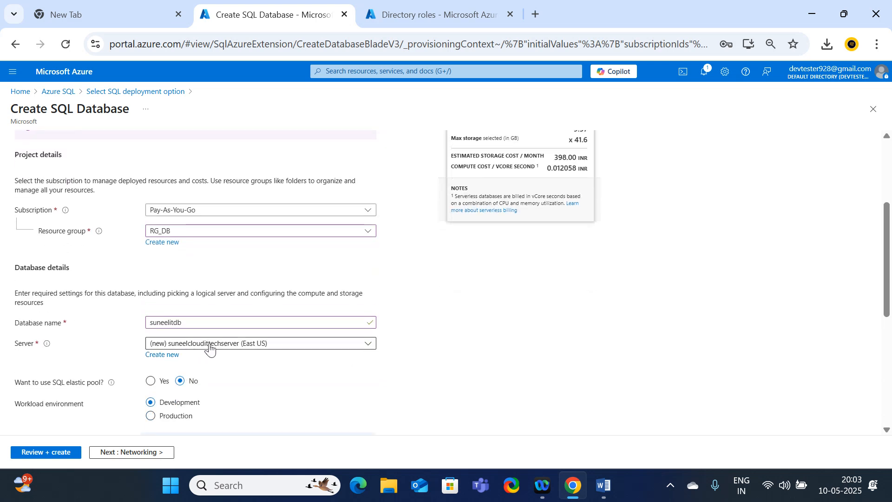
scroll(209, 349, "down", 3)
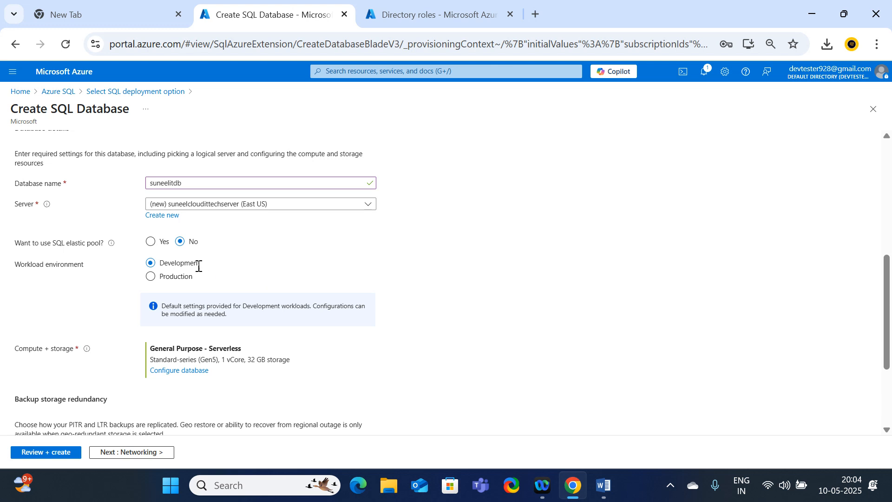
left_click(170, 279)
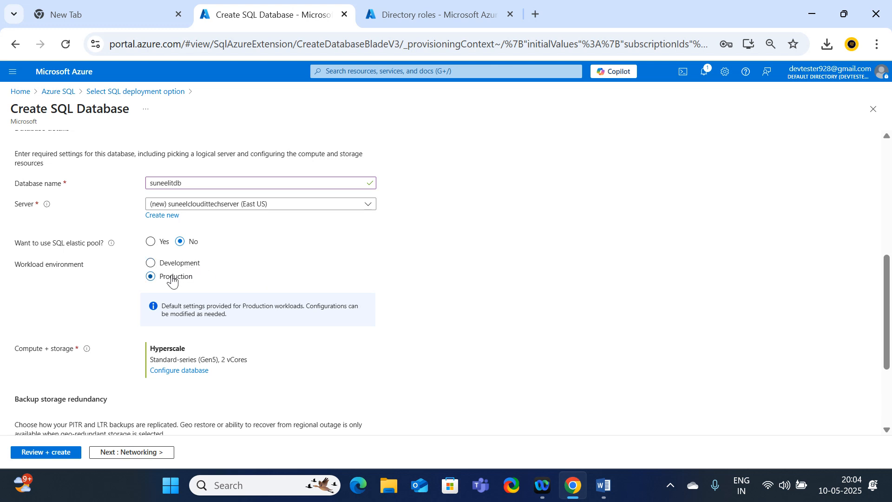
left_click(172, 269)
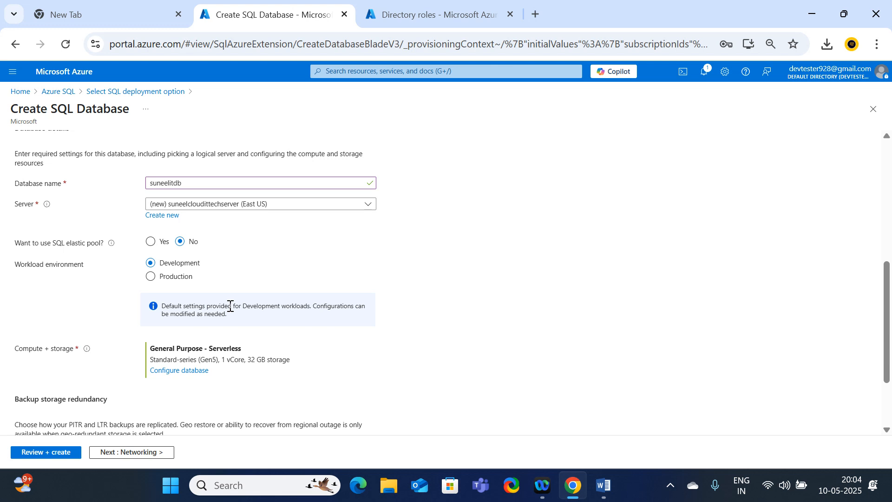
Open the database's compute and storage configuration and set the maximum vCores to 2.
scroll(230, 306, "down", 2)
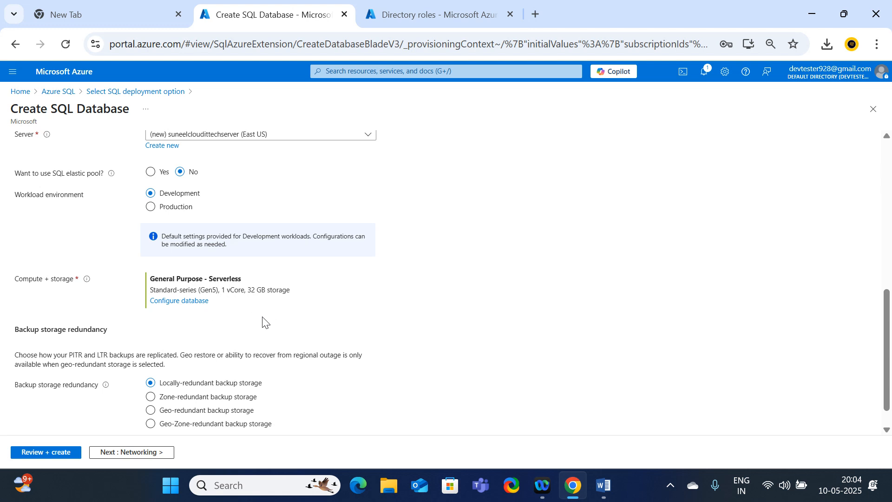
left_click(173, 302)
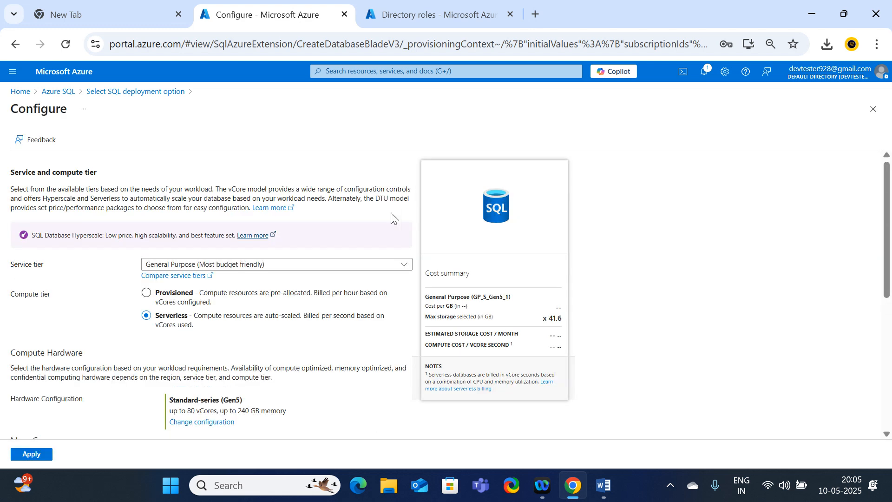
scroll(285, 270, "down", 3)
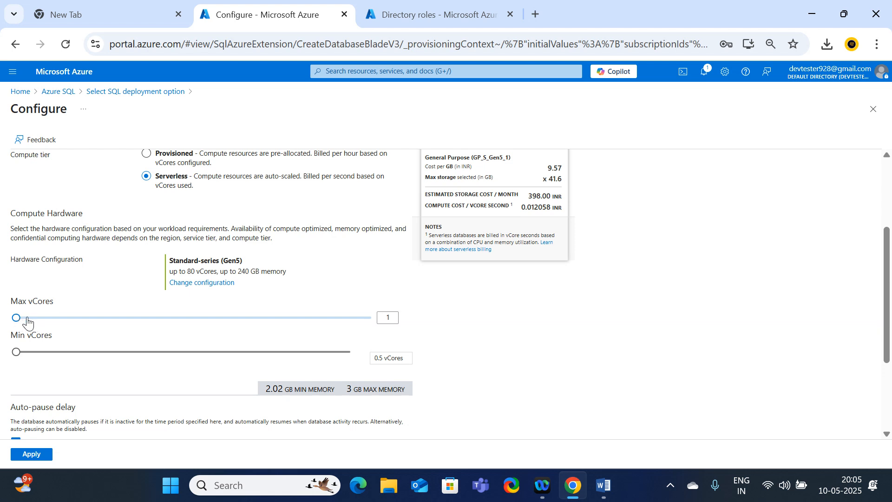
left_click(390, 318)
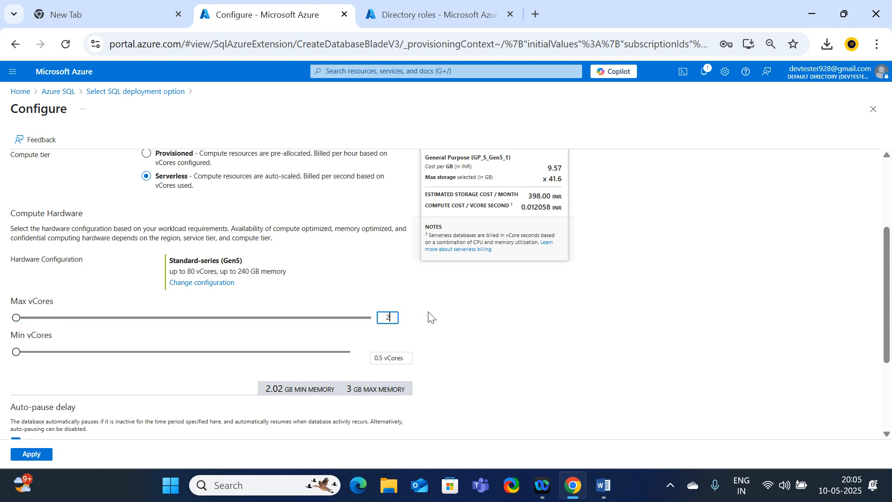
left_click(505, 320)
scroll(237, 343, "down", 3)
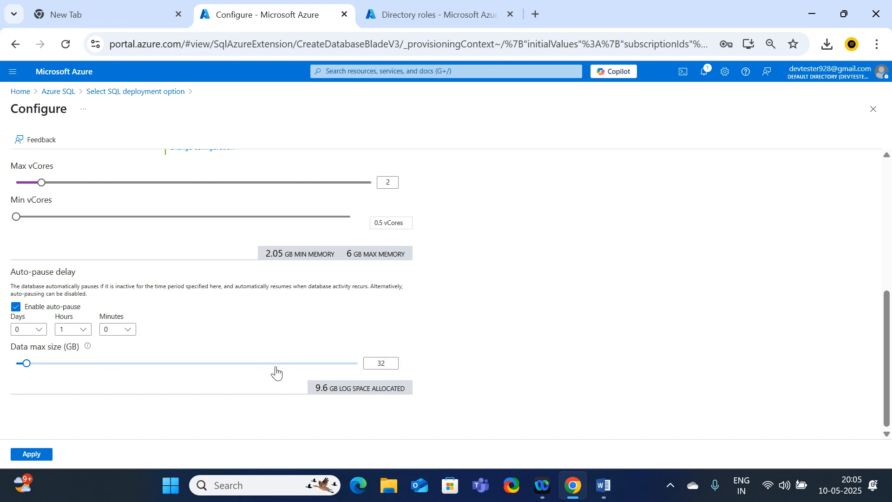
Set the database's data max size to 32 GB, check the cost summary, and apply the compute and storage configuration.
left_click_drag(24, 367, 27, 373)
scroll(251, 351, "up", 6)
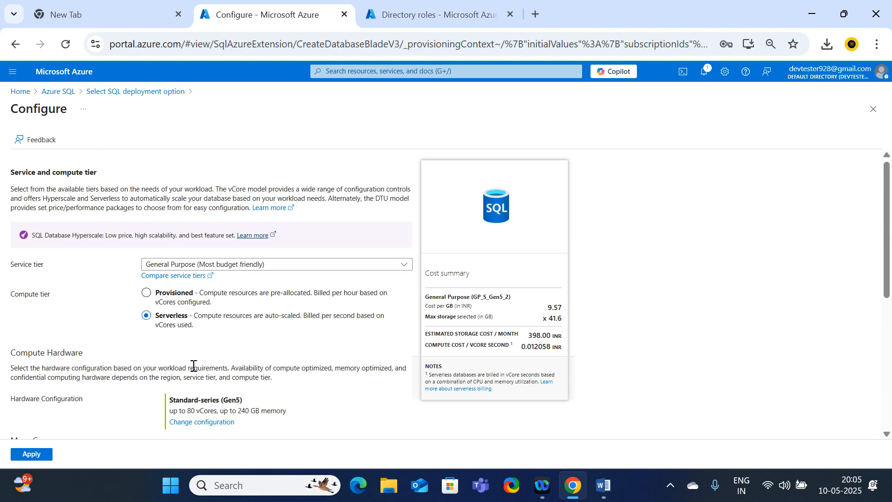
scroll(193, 366, "down", 3)
left_click(31, 454)
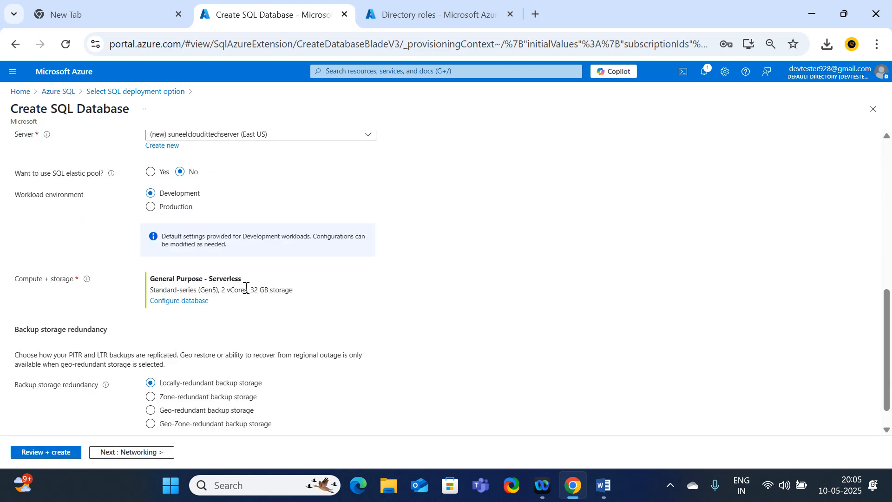
Keep locally-redundant backup storage for the database and continue to the networking settings.
scroll(203, 287, "down", 1)
mouse_move(110, 364)
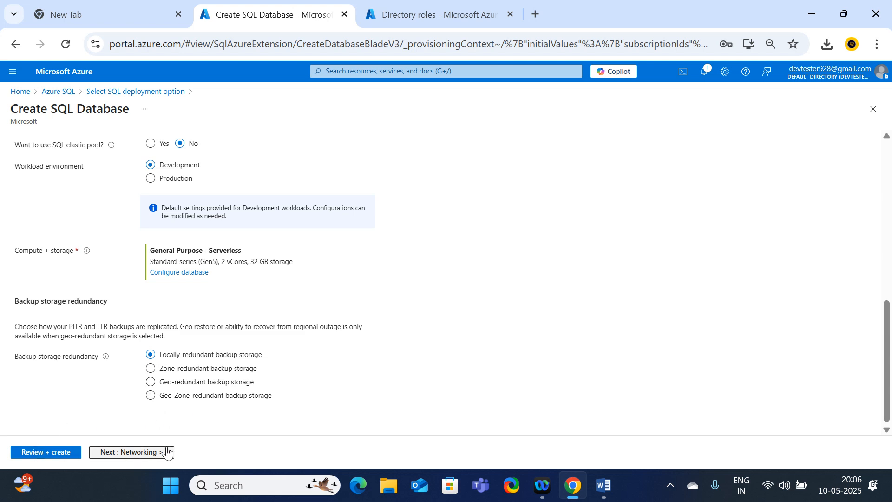
left_click(144, 453)
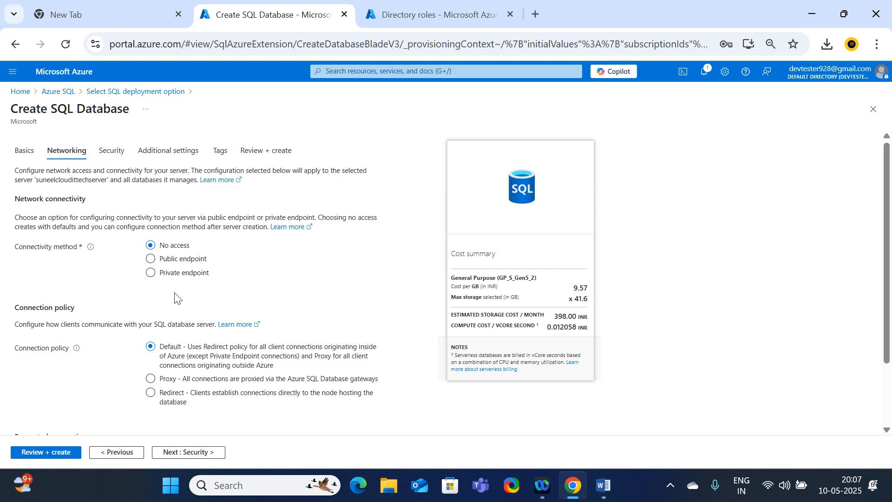
Review the connectivity and connection policy, keep the minimum TLS version at TLS 1.2, and continue to the security settings.
scroll(177, 297, "down", 2)
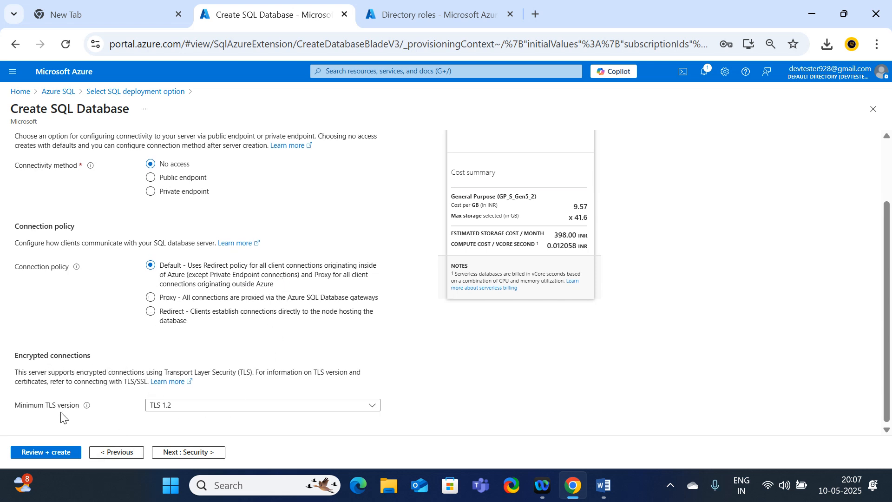
left_click(175, 406)
left_click(174, 392)
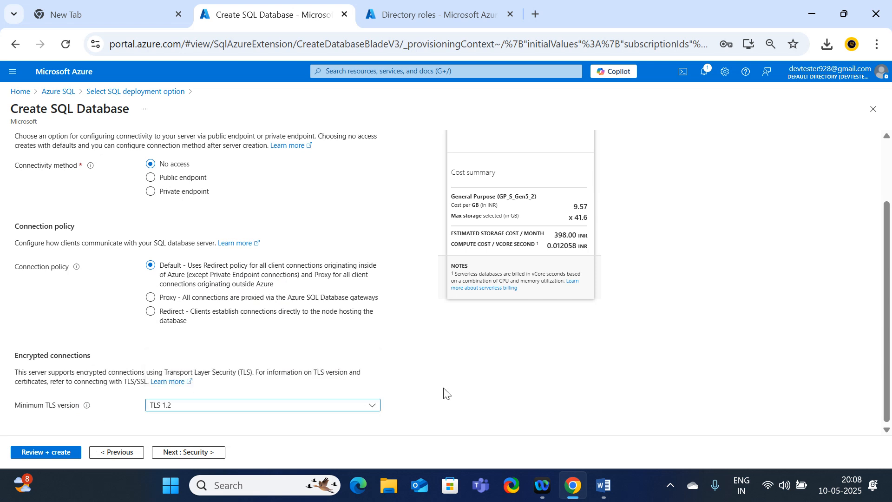
left_click(195, 452)
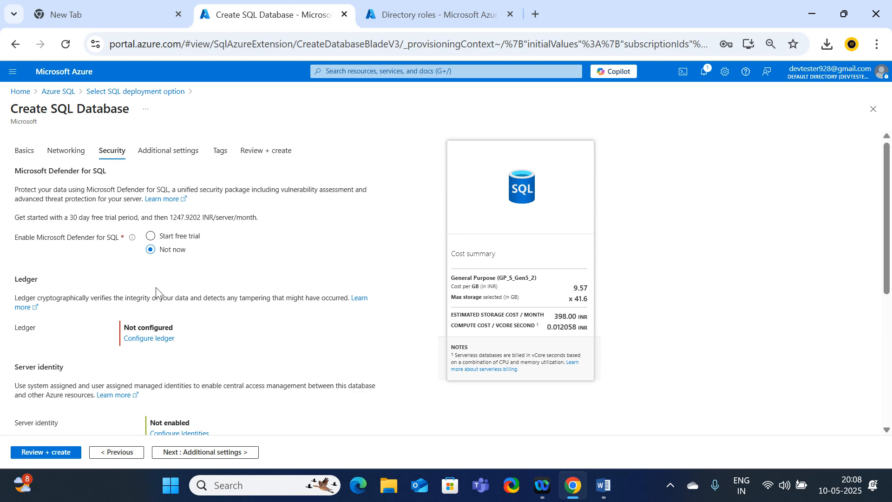
Review the Defender, ledger, server identity and encryption settings, leave them at their defaults, and continue to the additional settings.
scroll(185, 278, "down", 5)
scroll(185, 278, "up", 4)
scroll(186, 278, "down", 1)
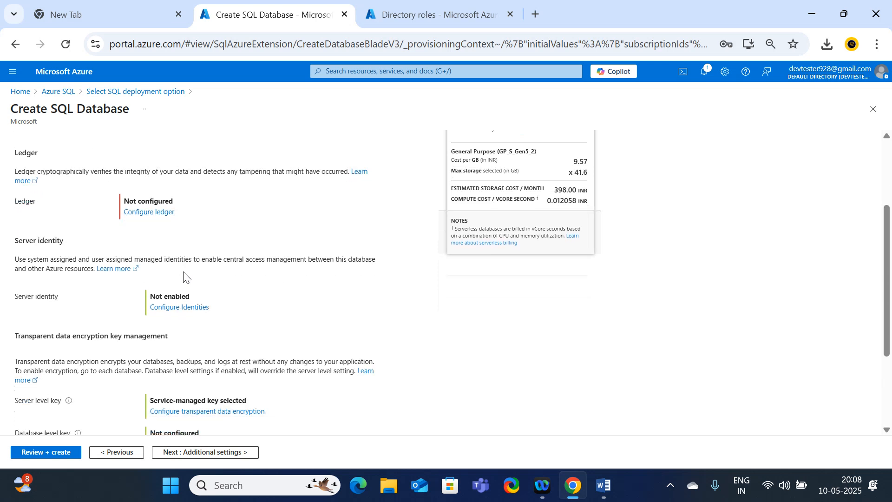
scroll(185, 275, "up", 1)
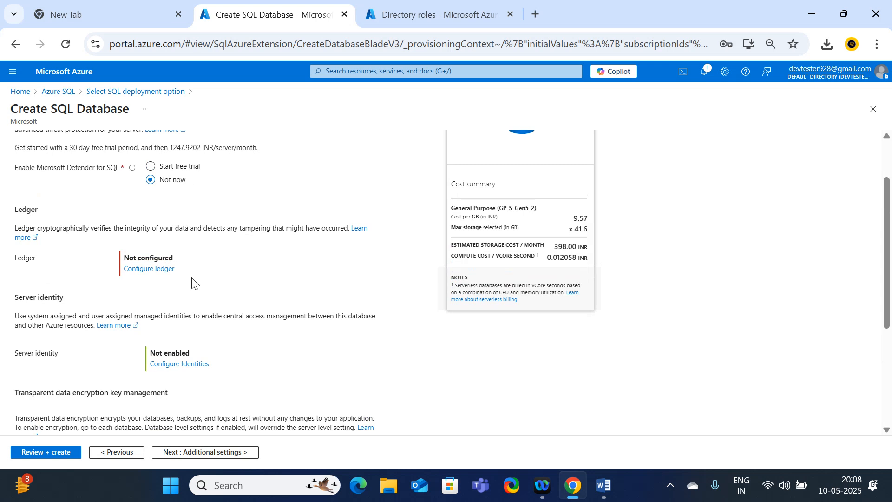
scroll(195, 282, "down", 3)
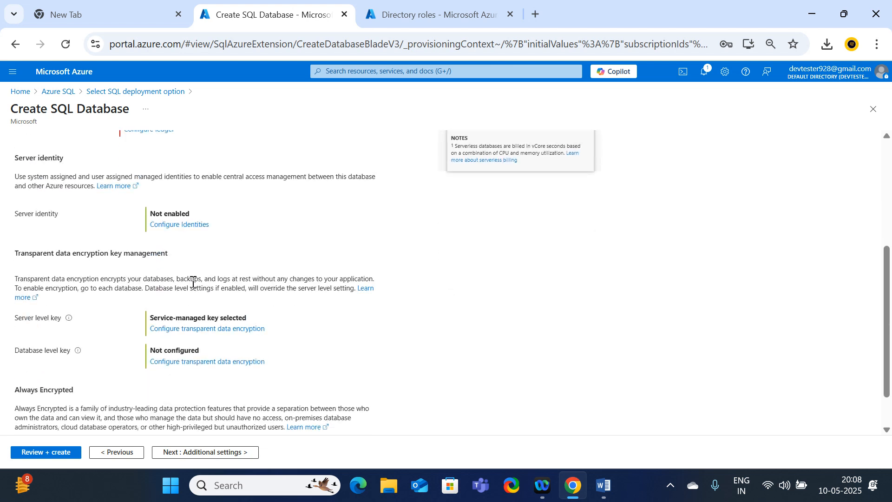
scroll(193, 281, "down", 1)
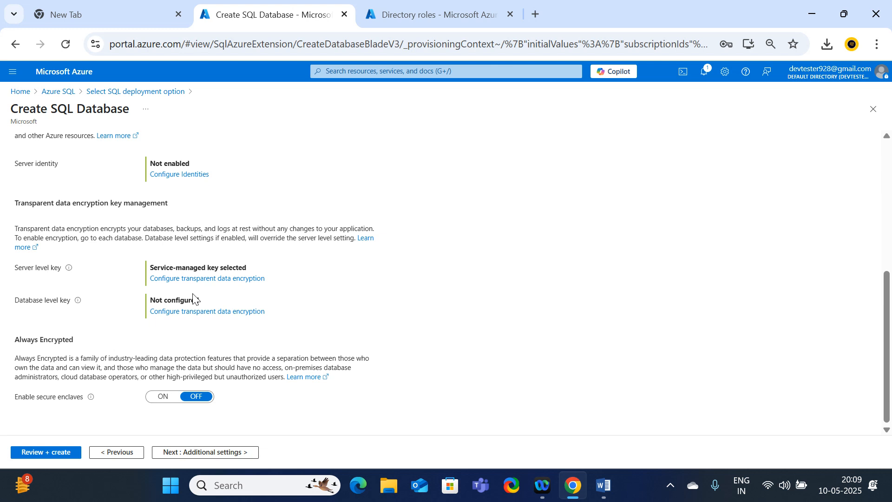
left_click(238, 453)
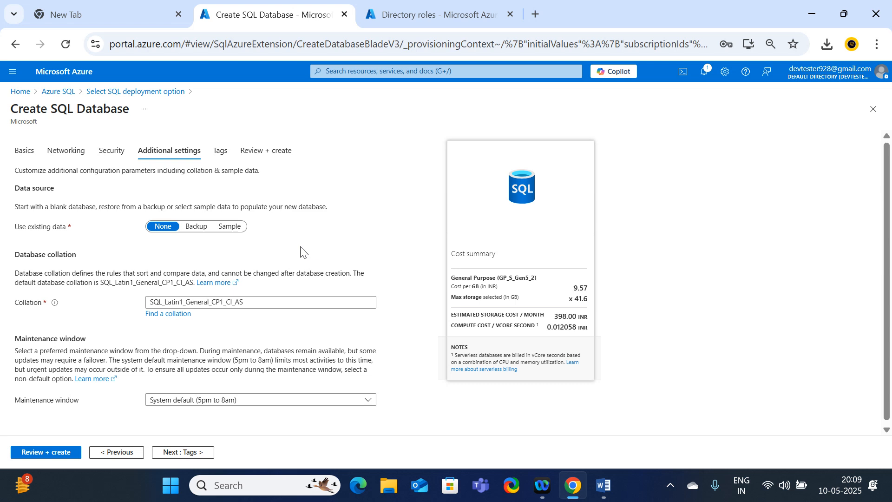
Compare the Sample and Backup data sources, keep None with the default collation and maintenance window, and continue to the tags.
left_click(230, 226)
left_click(197, 226)
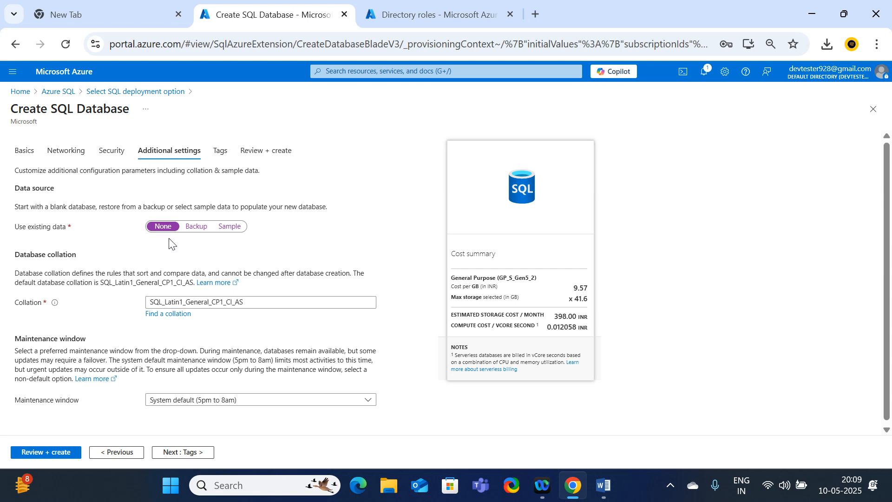
scroll(123, 285, "down", 1)
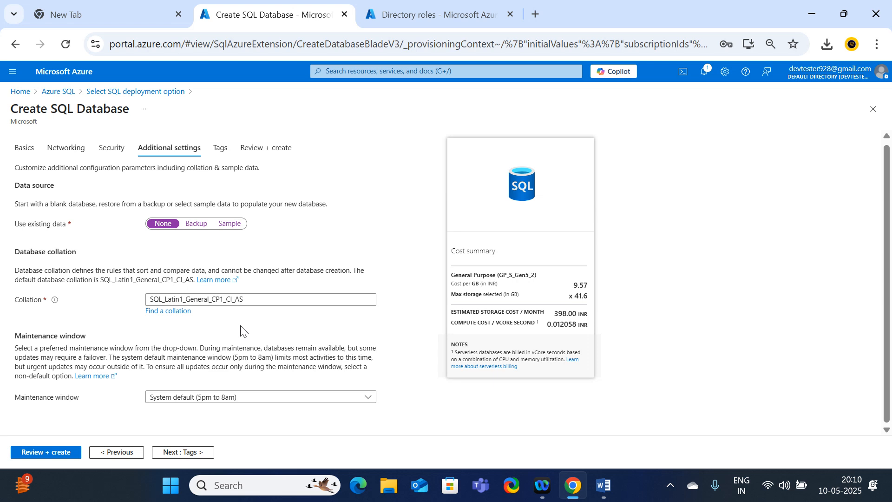
left_click(201, 452)
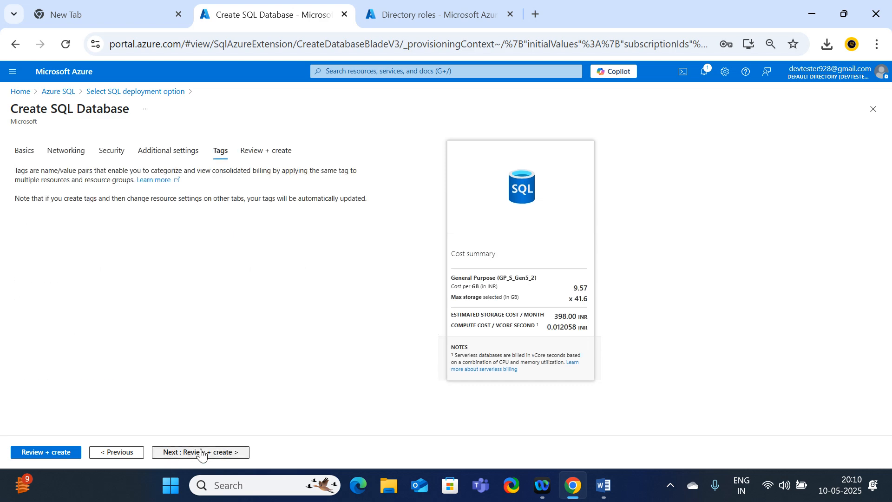
Leave the tags empty, review the configuration summary, and create the SQL database with its new server.
left_click(201, 452)
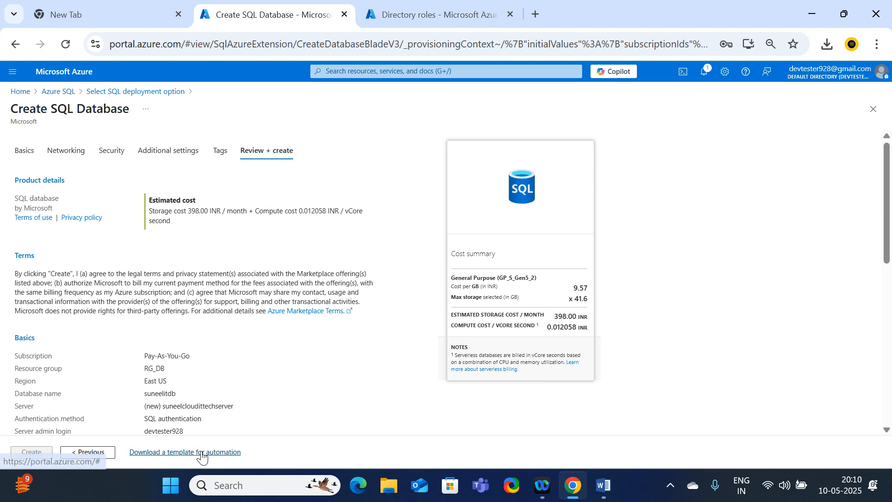
scroll(246, 321, "down", 1)
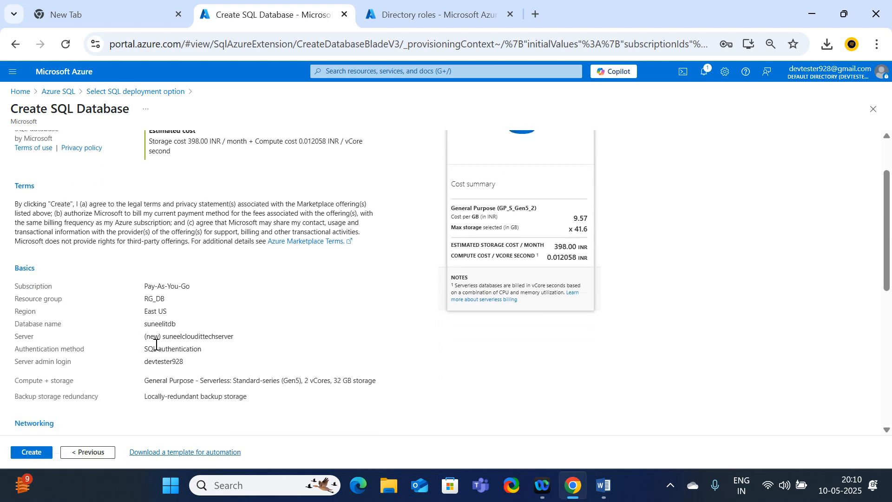
left_click(26, 455)
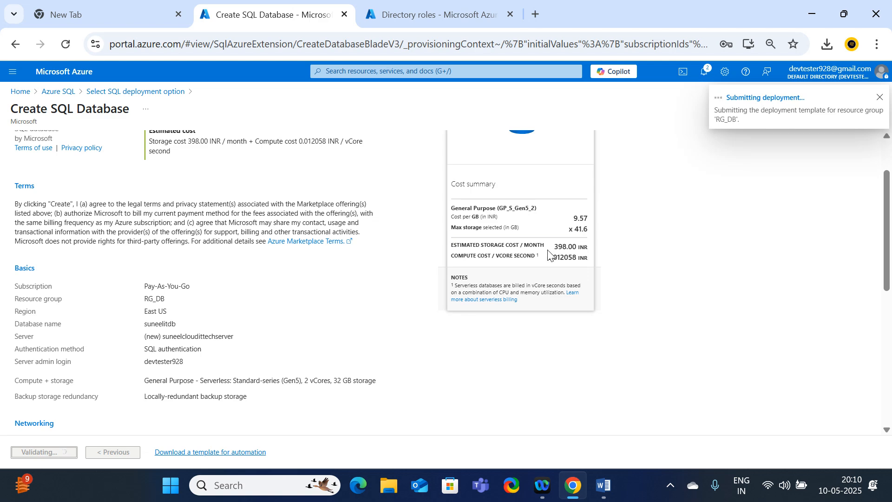
scroll(600, 247, "down", 3)
scroll(600, 247, "up", 5)
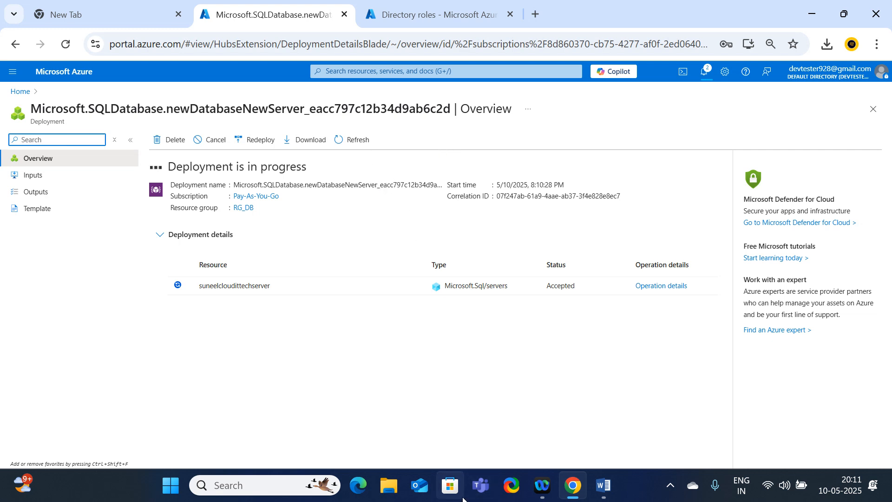
Switch to the Word session notes and copy the SSMS download link at the end of the document.
mouse_move(548, 493)
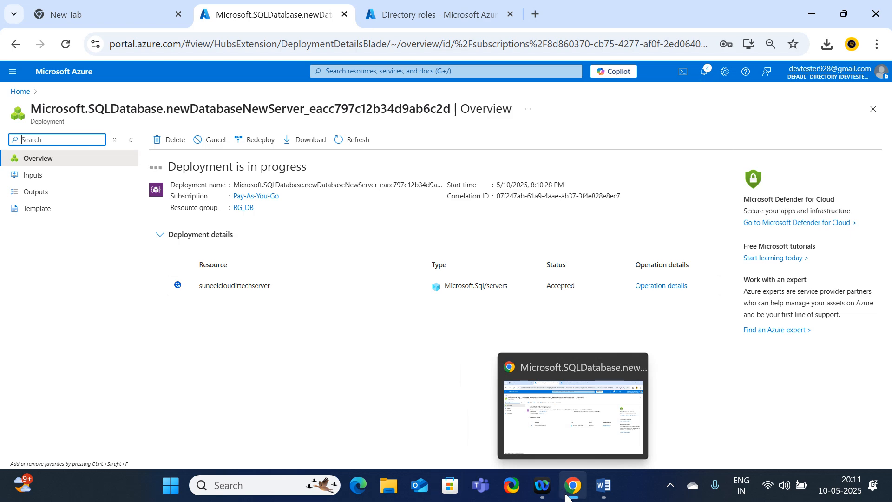
left_click(599, 493)
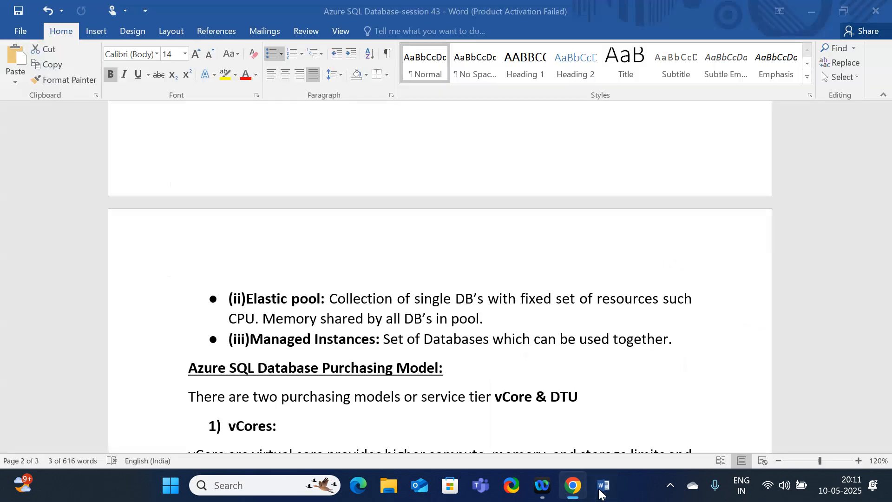
scroll(530, 294, "down", 10)
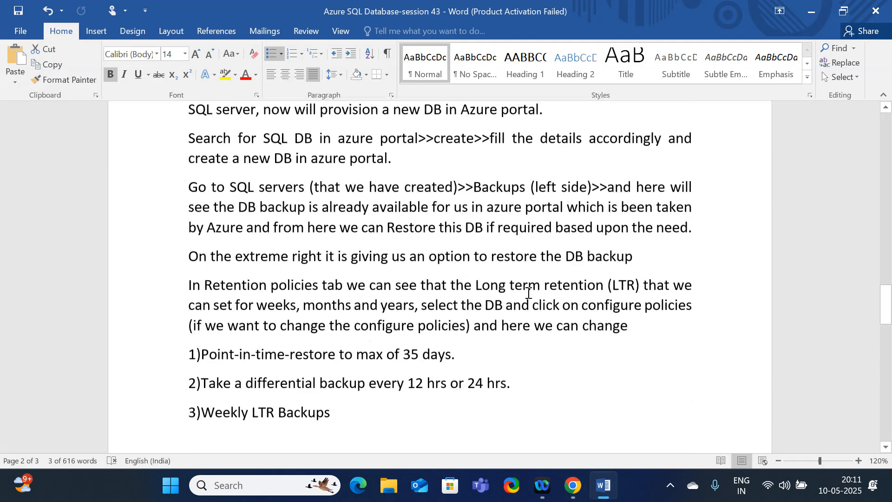
scroll(528, 293, "down", 10)
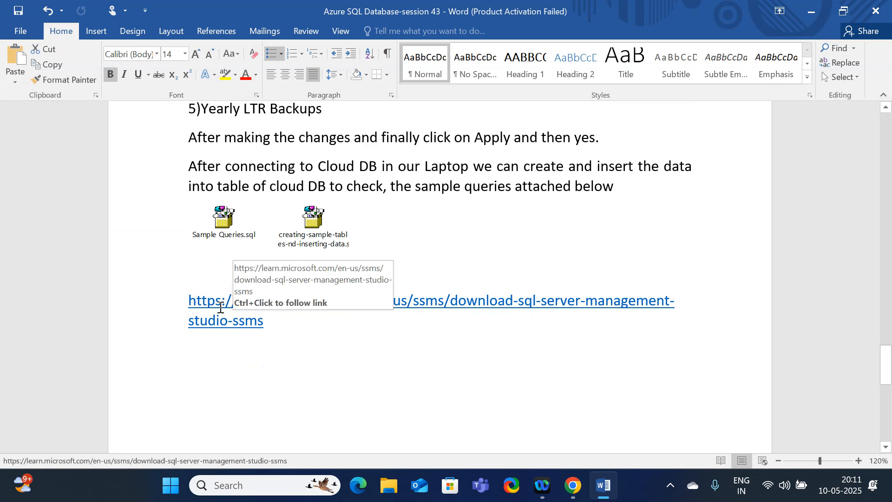
left_click(205, 302)
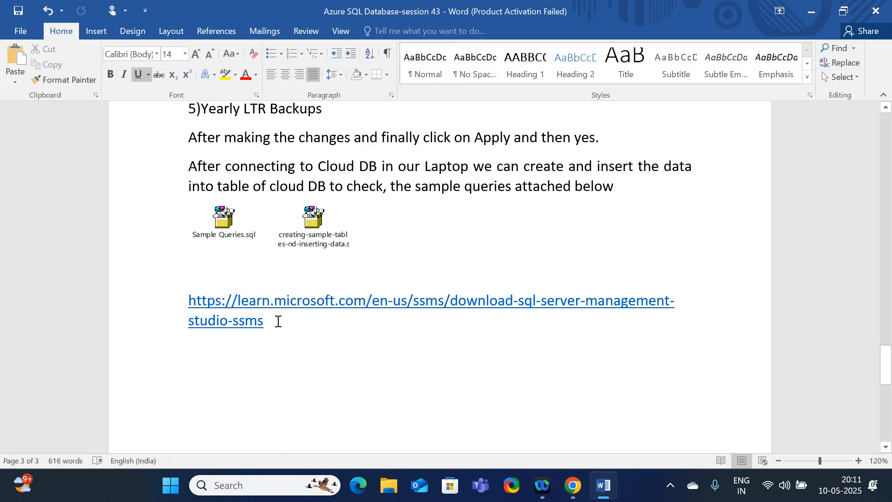
left_click_drag(277, 321, 143, 290)
key("ctrl+c")
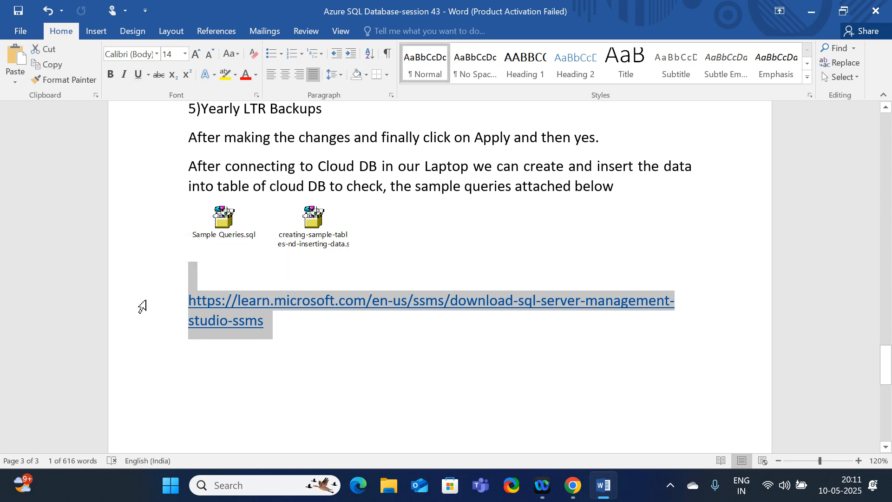
Open the copied SSMS download link in a new Chrome tab and find the Download SSMS section.
left_click(573, 485)
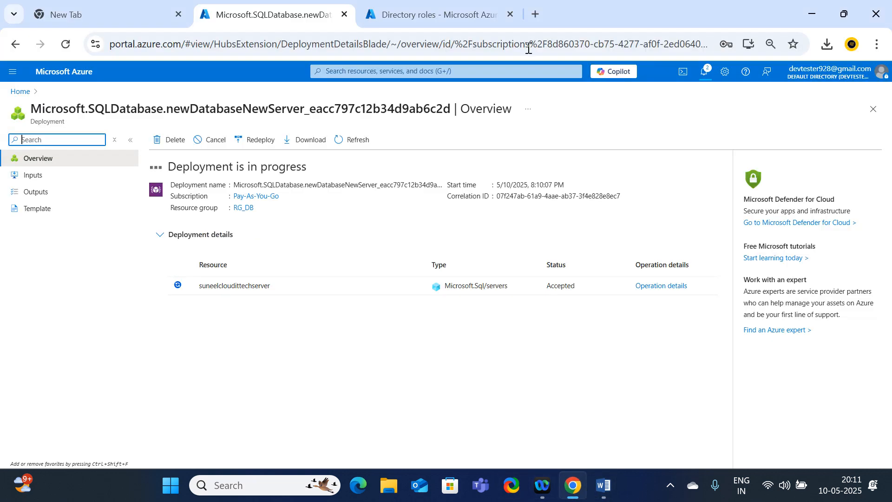
left_click(535, 16)
key("ctrl+v")
key("Return")
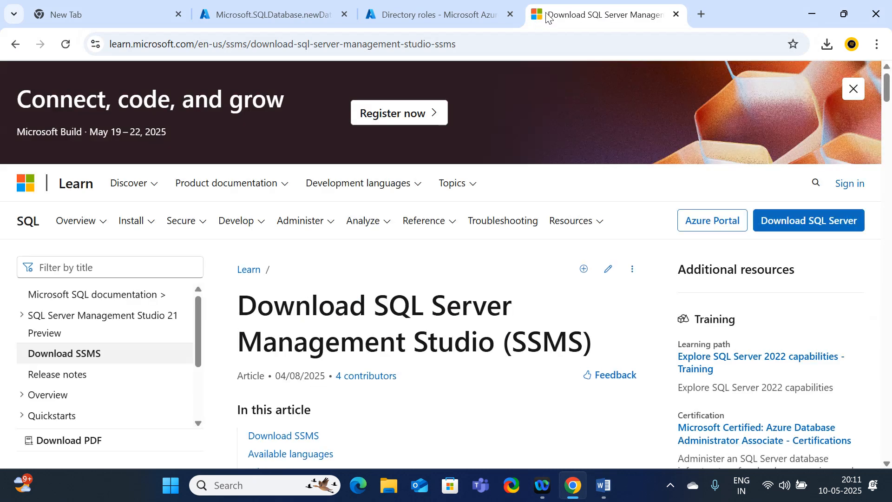
scroll(436, 297, "down", 1)
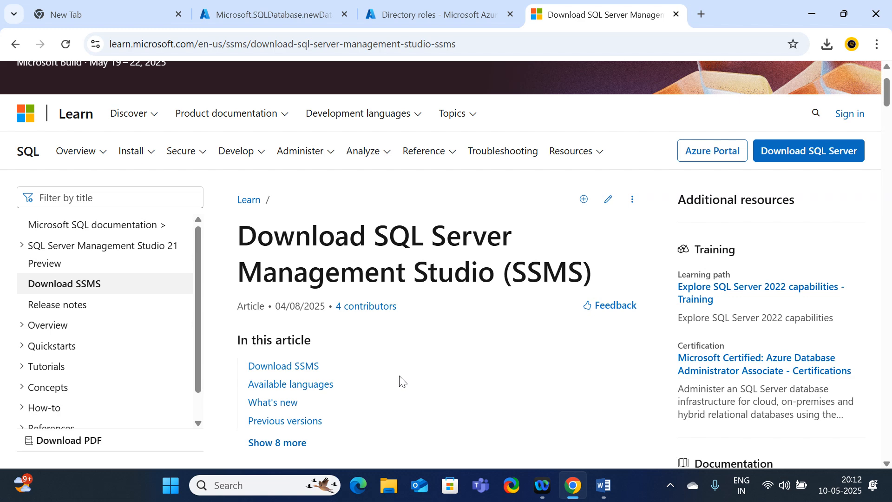
scroll(512, 328, "down", 9)
scroll(528, 353, "down", 3)
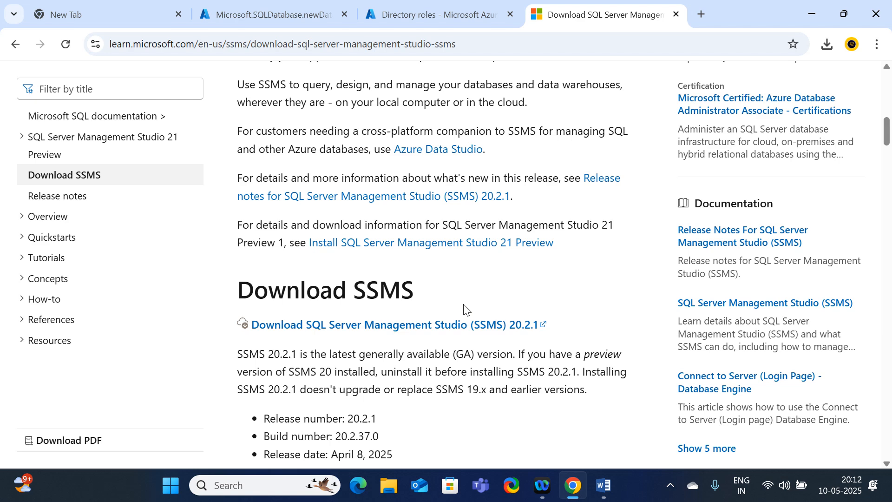
Search Windows for sql and launch SQL Server Management Studio 20.
left_click(259, 493)
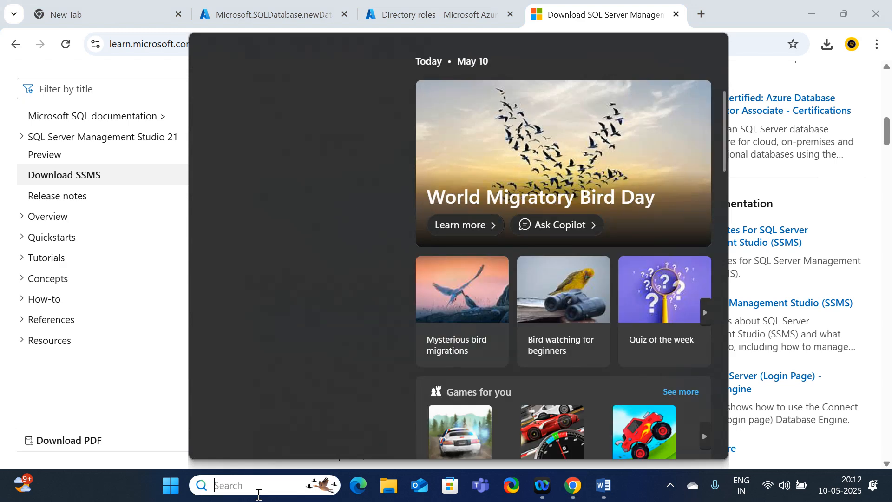
type("sql")
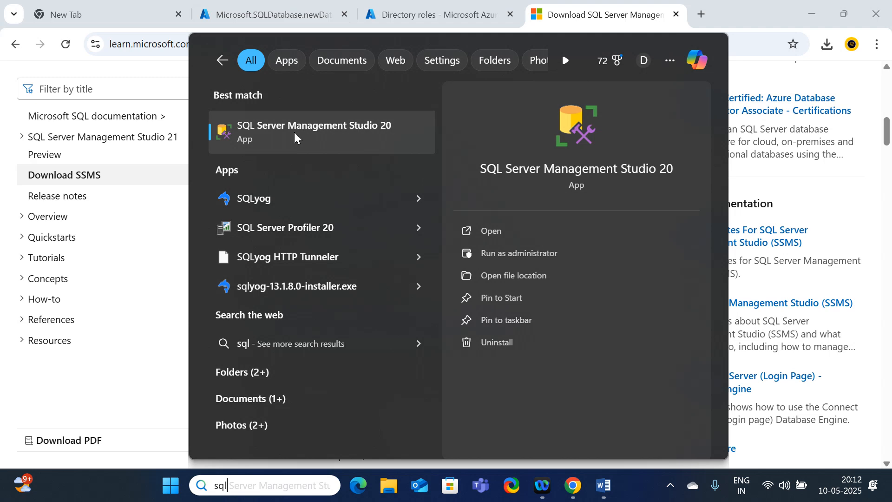
left_click(364, 142)
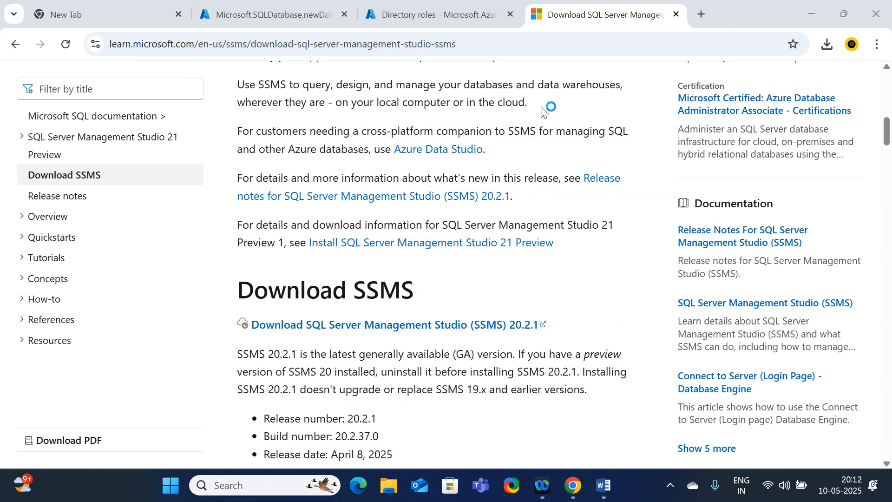
Check the database deployment's progress in the Azure portal, and clear the other windows to reach SSMS's server connection dialog.
left_click(288, 15)
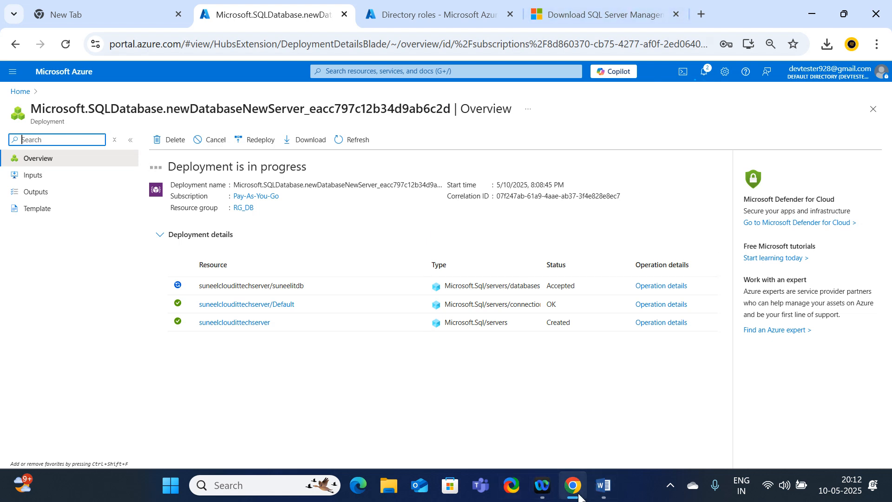
left_click(234, 487)
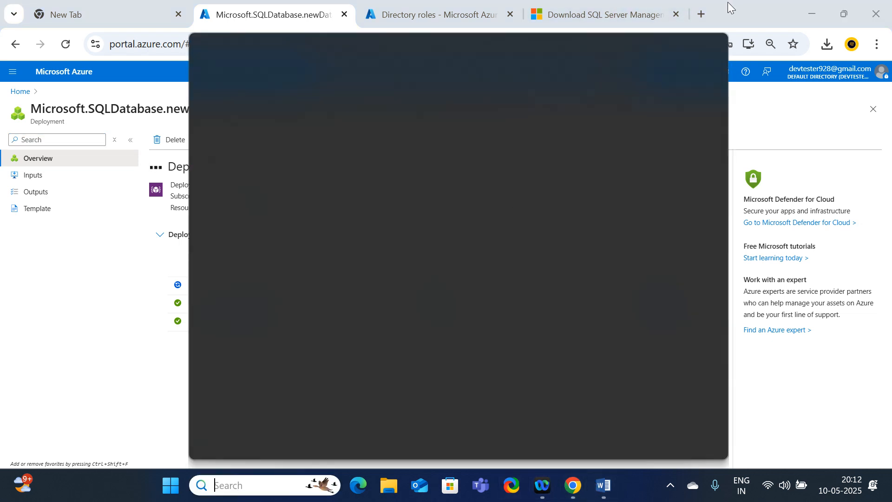
left_click(819, 13)
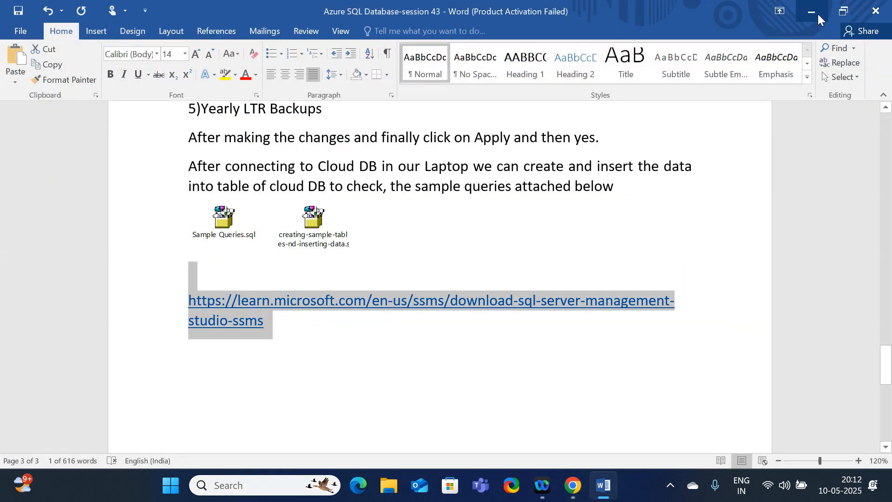
left_click(819, 13)
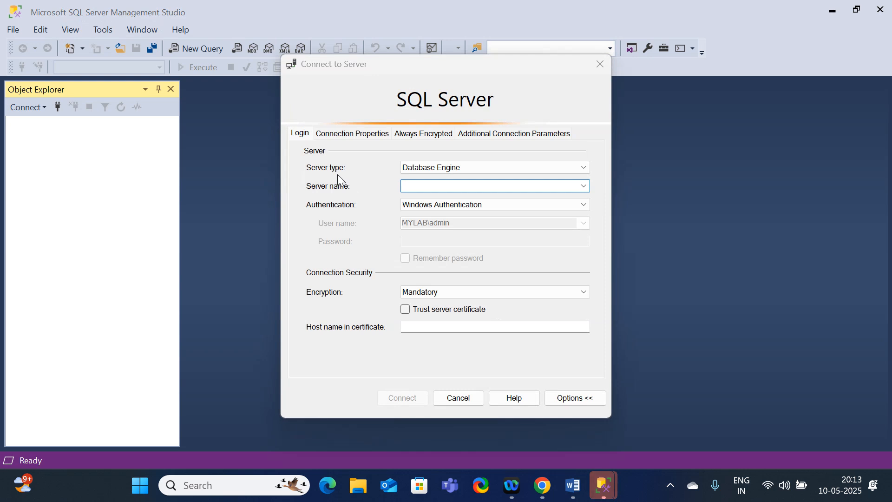
Set the connection's authentication to SQL Server Authentication and enter the server admin login and password.
left_click(432, 169)
left_click(430, 179)
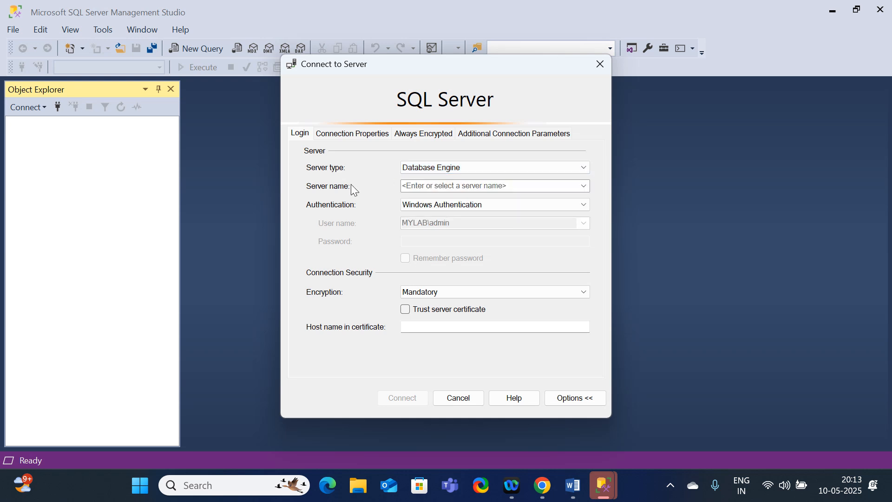
left_click(416, 187)
left_click(573, 204)
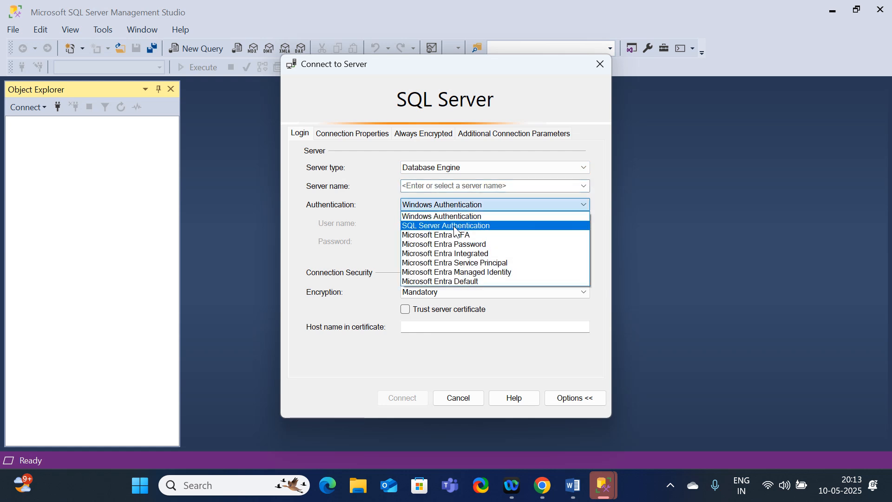
left_click(455, 228)
left_click(499, 208)
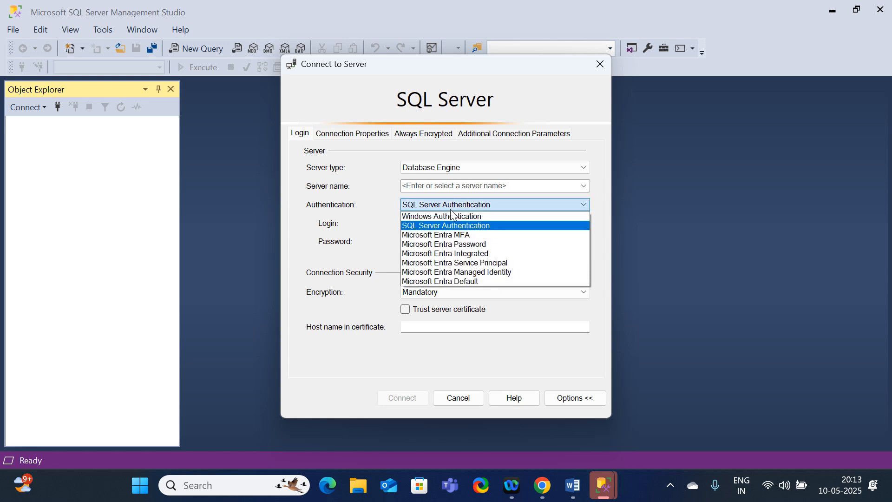
left_click(781, 231)
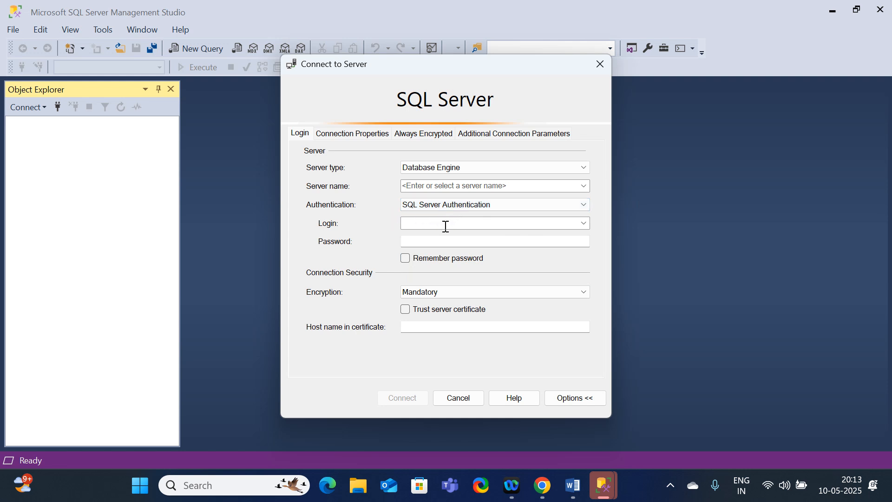
left_click(422, 225)
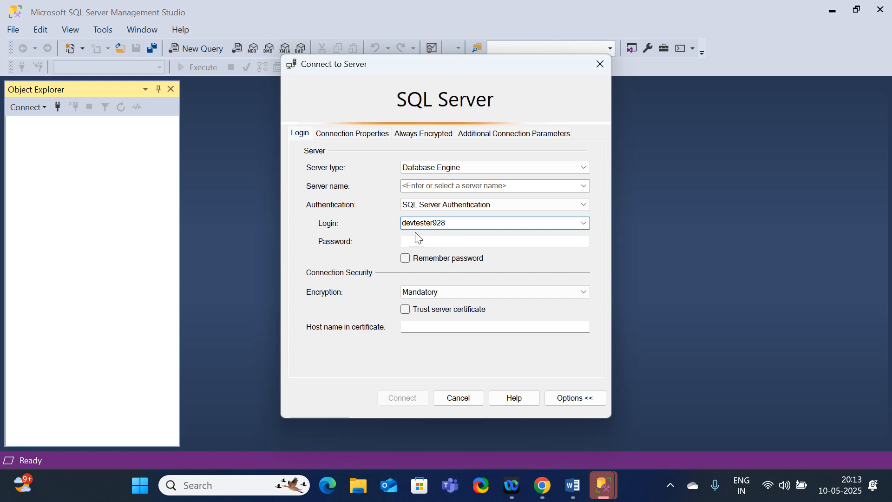
left_click(425, 240)
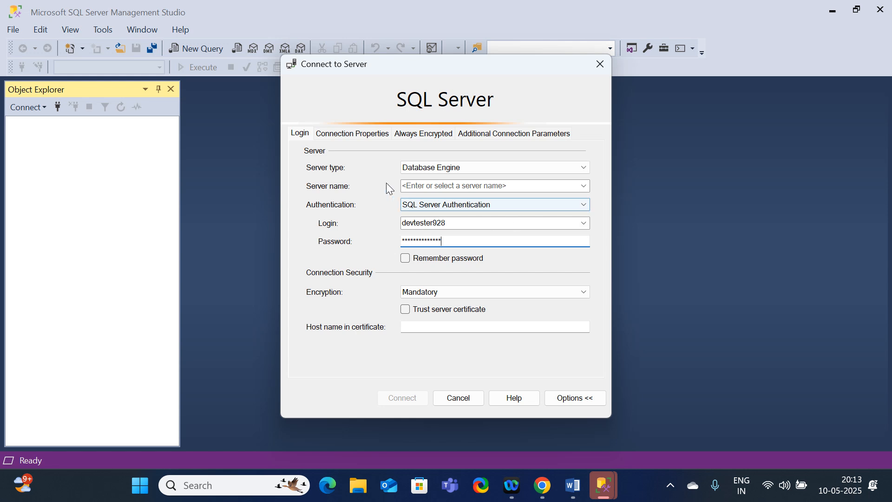
Switch to the Azure portal in Chrome and open the resource page of the newly deployed database.
left_click(424, 186)
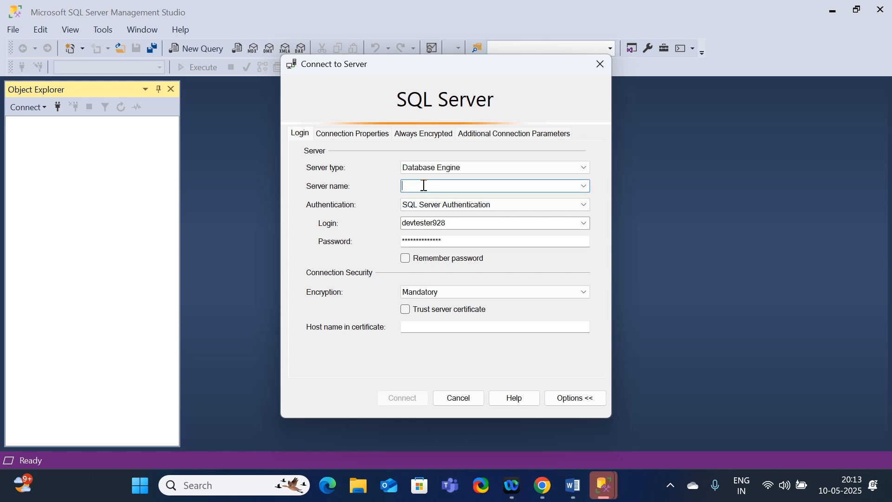
left_click(546, 496)
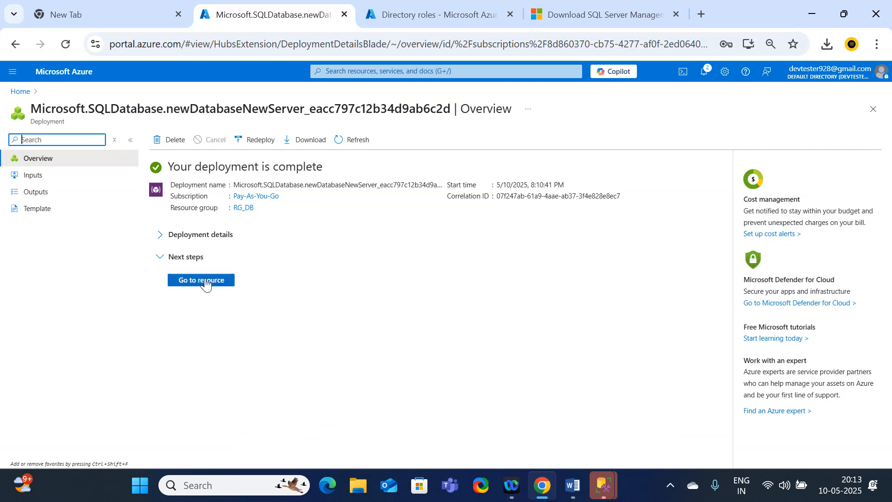
left_click(208, 287)
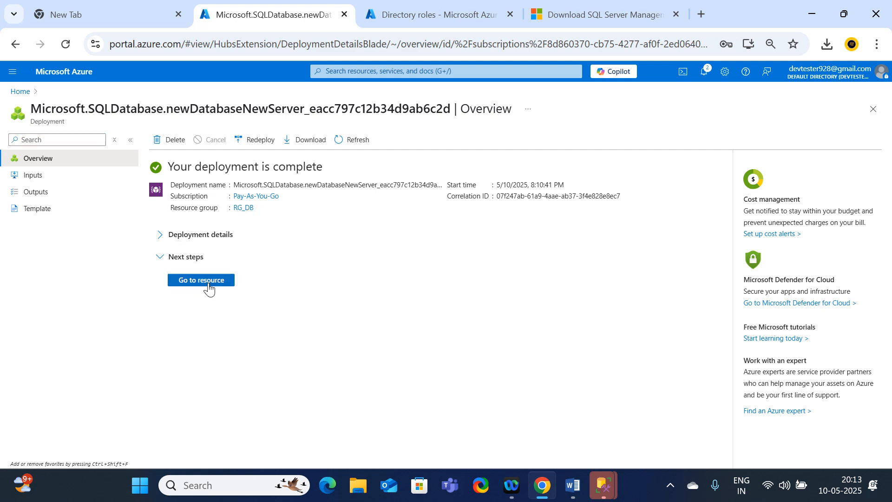
left_click(208, 281)
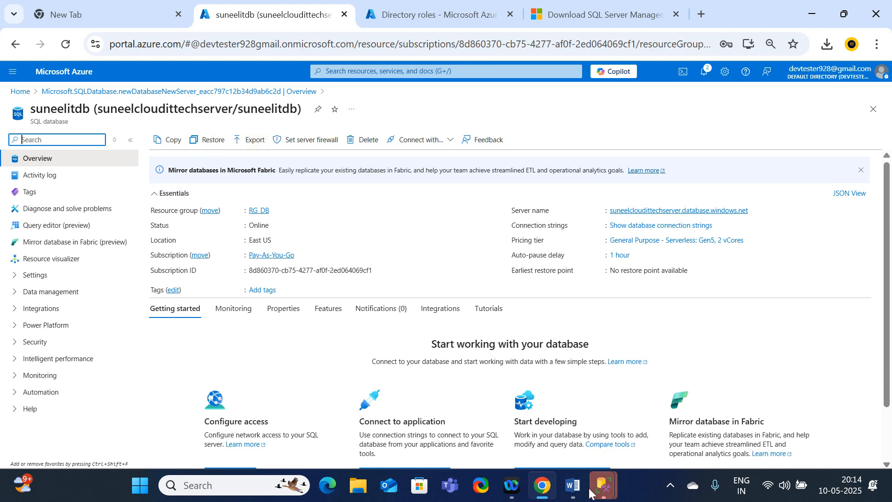
Copy suneelcloudittechserver from the database page heading and enter it as the server name in SSMS's connection dialog.
mouse_move(603, 485)
mouse_move(644, 433)
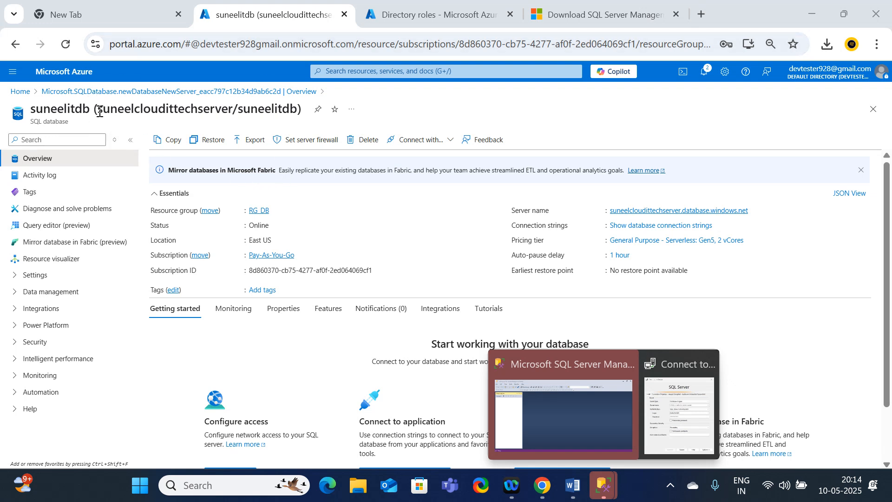
left_click_drag(98, 111, 232, 106)
key("ctrl+c")
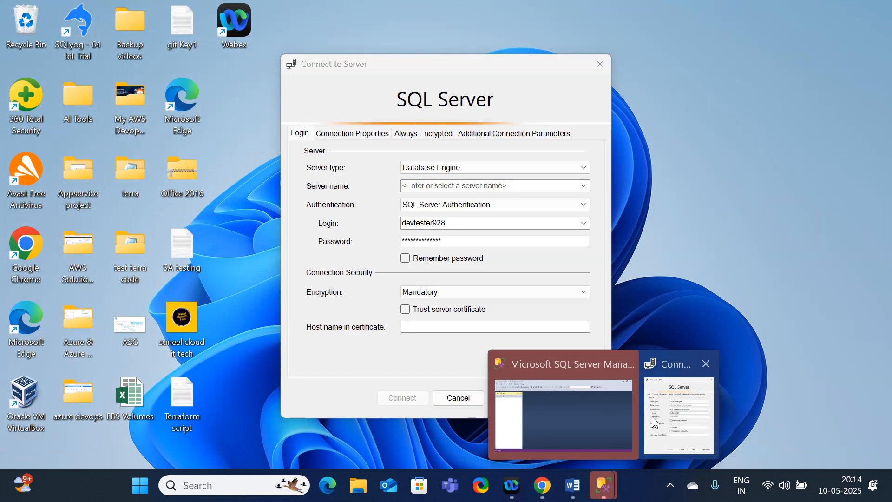
left_click(652, 417)
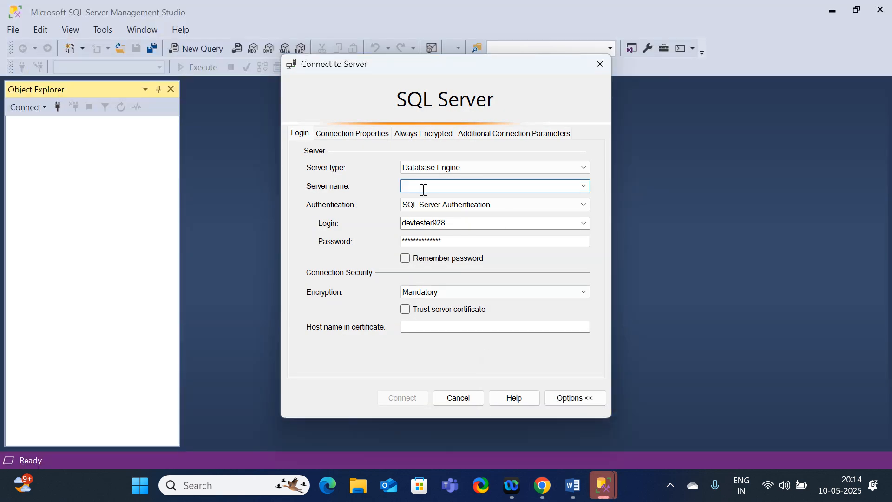
key("ctrl+v")
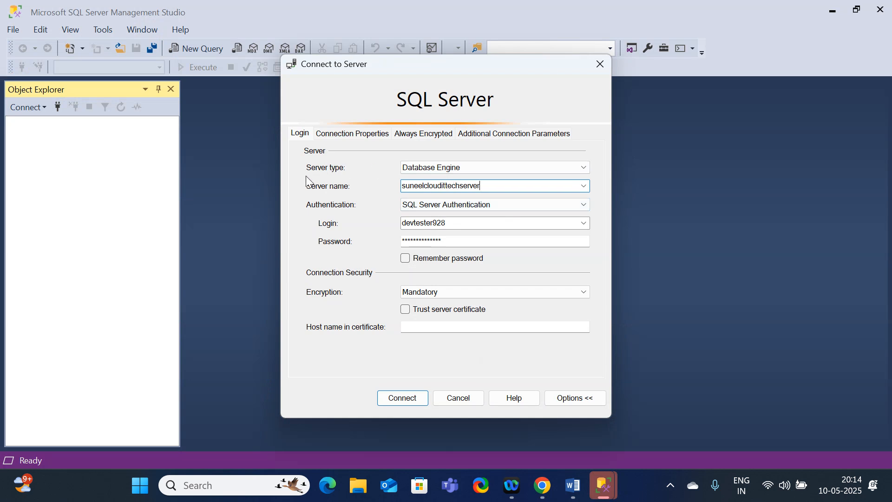
Reselect SQL Server Authentication, re-enter the admin password, and try to connect to suneelcloudittechserver, retrying once.
left_click(439, 215)
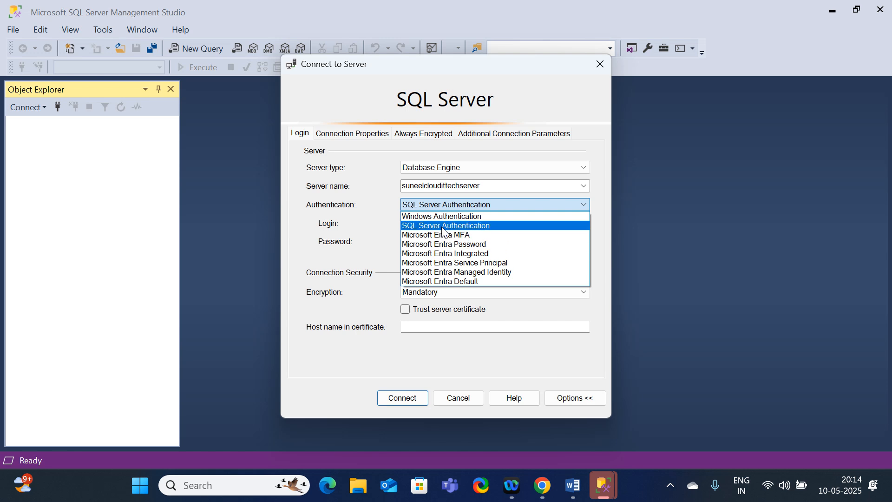
left_click(443, 227)
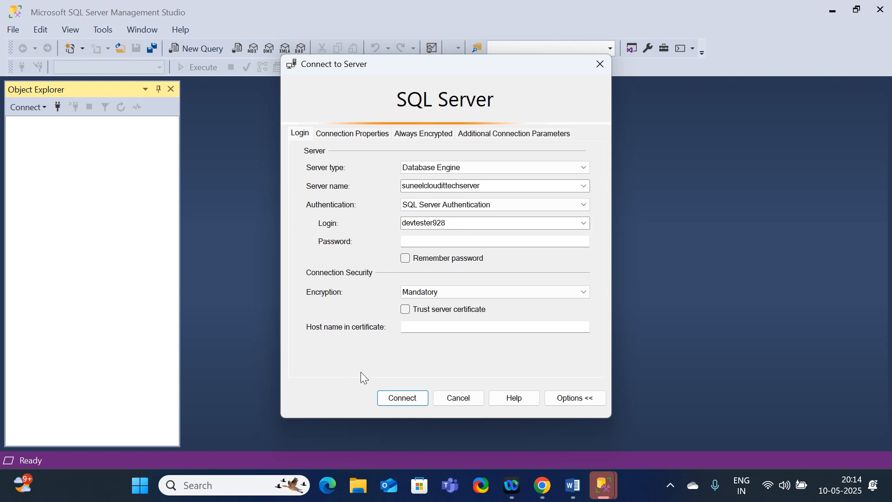
left_click(421, 240)
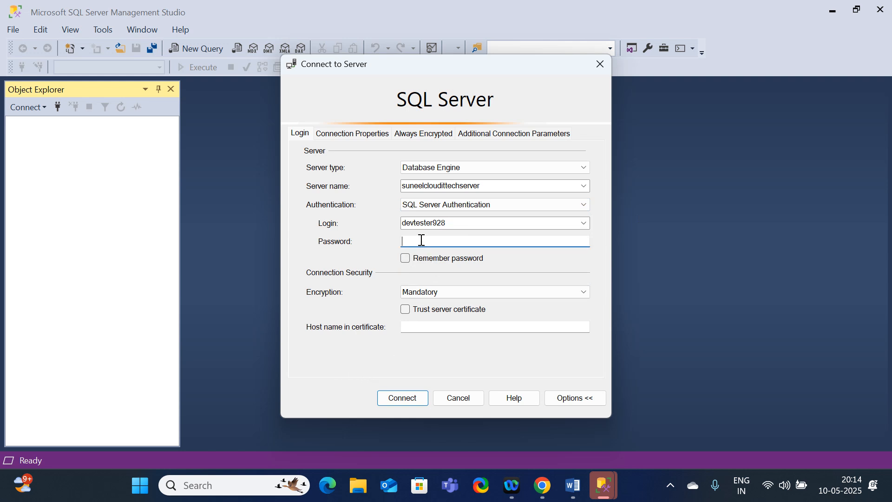
left_click(406, 397)
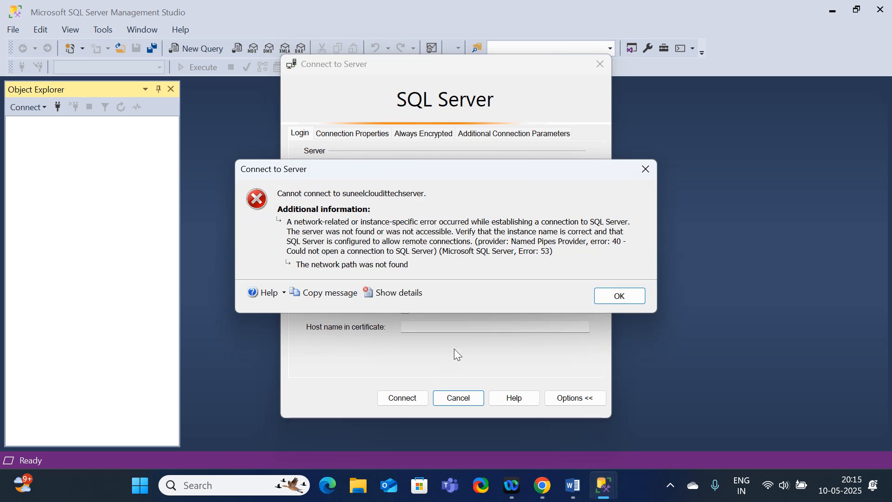
left_click(635, 299)
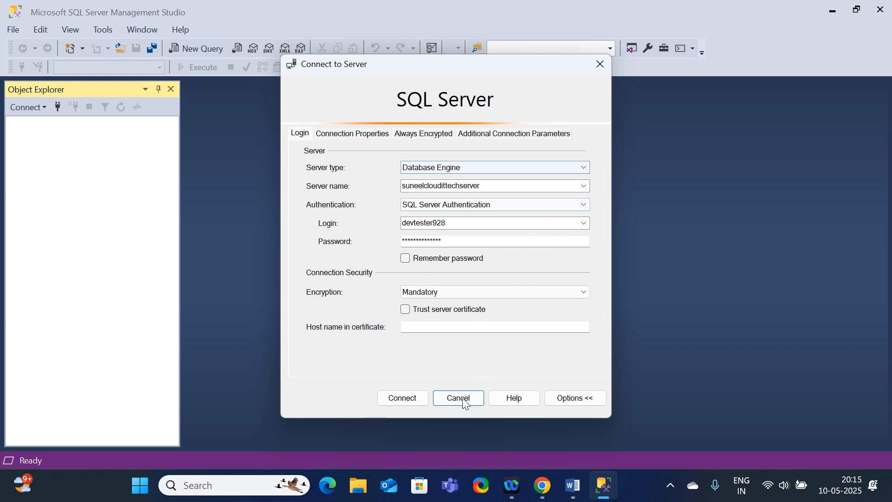
left_click(396, 402)
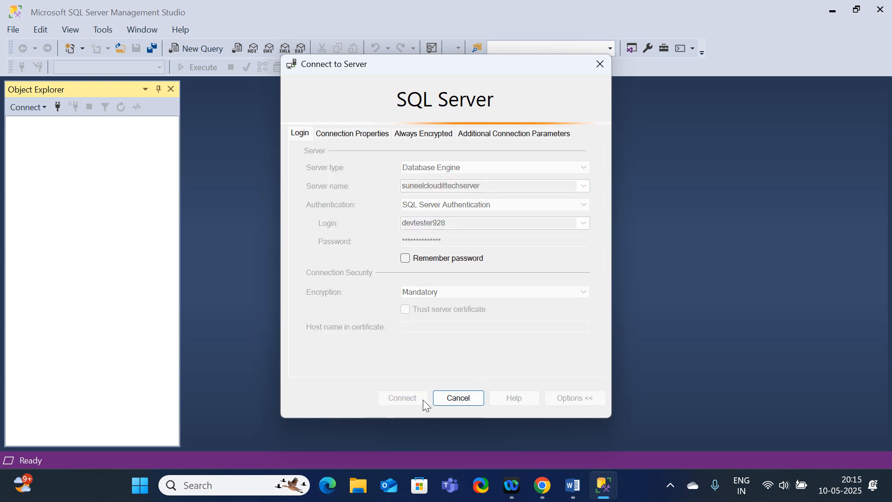
mouse_move(573, 485)
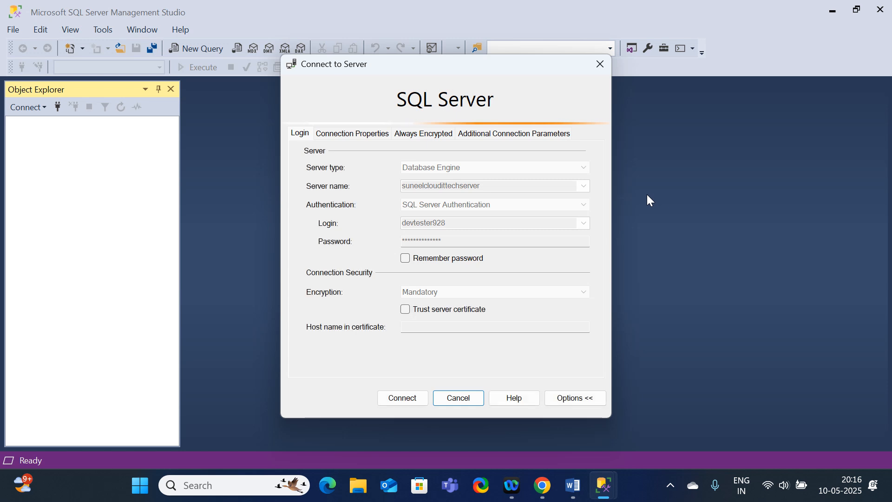
left_click(620, 302)
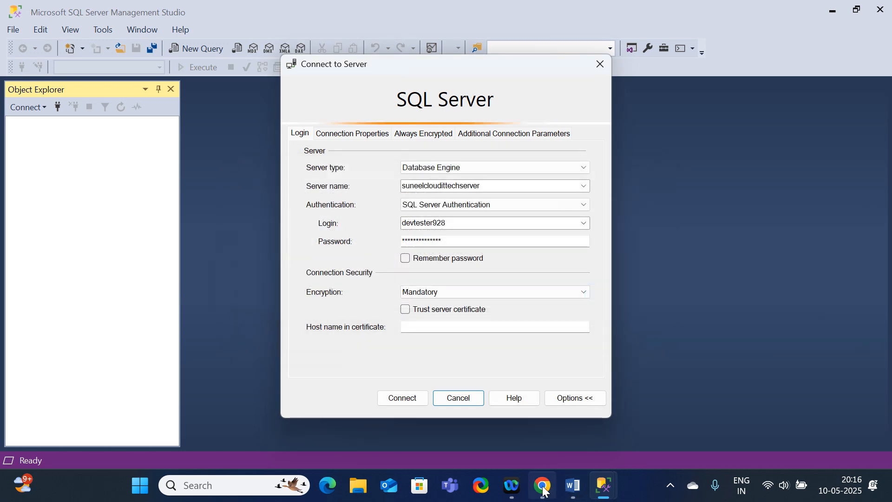
Copy the full server name from the database overview in the Azure portal and replace SSMS's server name with suneelcloudittechserver.database.windows.net.
left_click(542, 486)
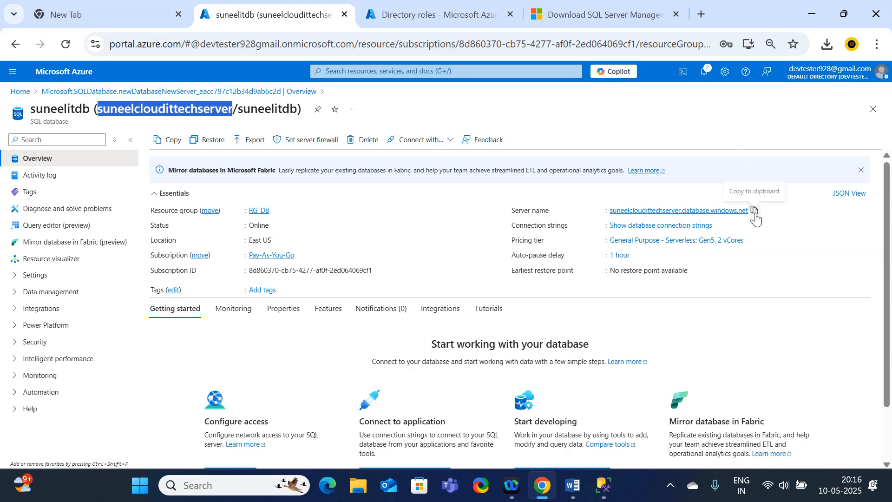
left_click(754, 211)
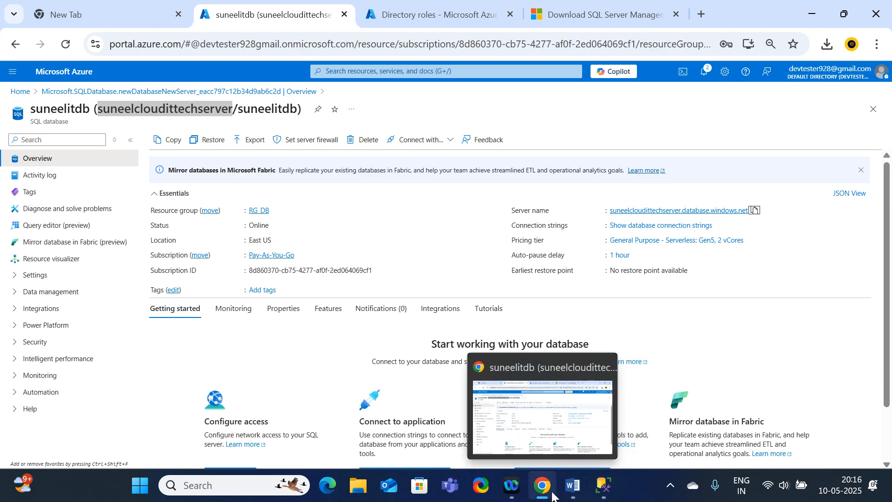
mouse_move(606, 493)
left_click(695, 433)
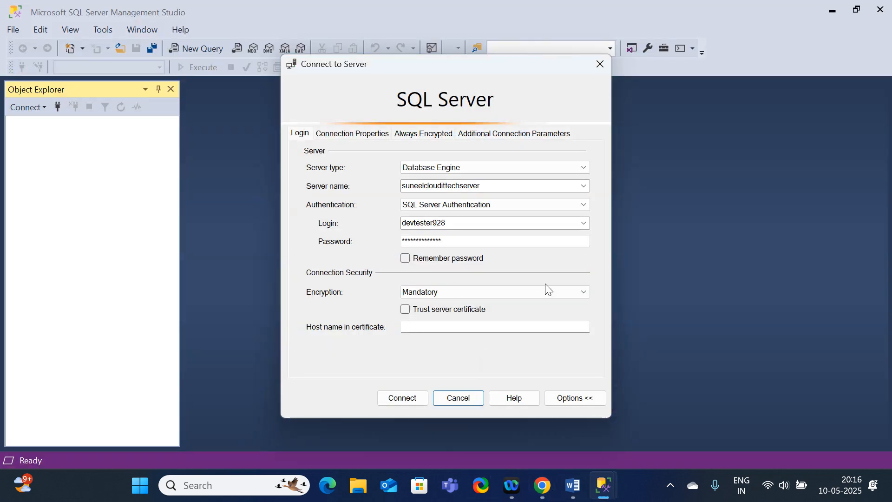
double_click(491, 185)
key("ctrl+v")
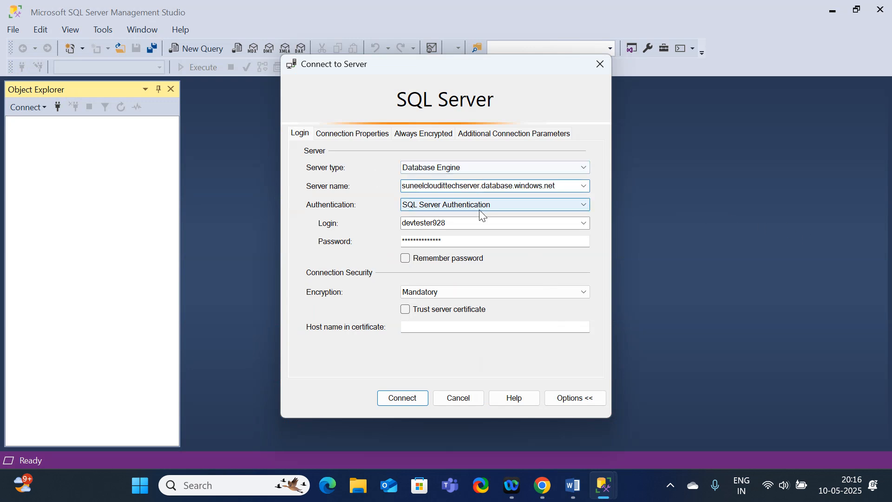
Try twice to connect to suneelcloudittechserver.database.windows.net, dismissing the messages, and close the connection dialog.
left_click(398, 401)
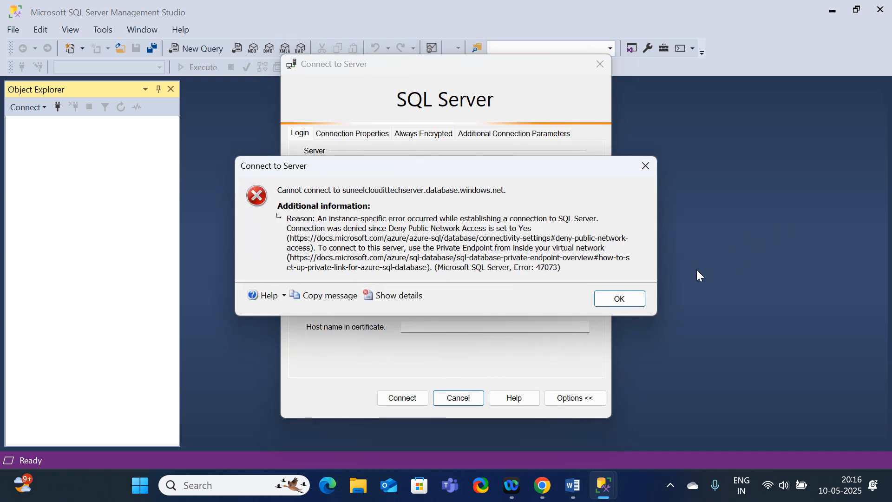
left_click(620, 299)
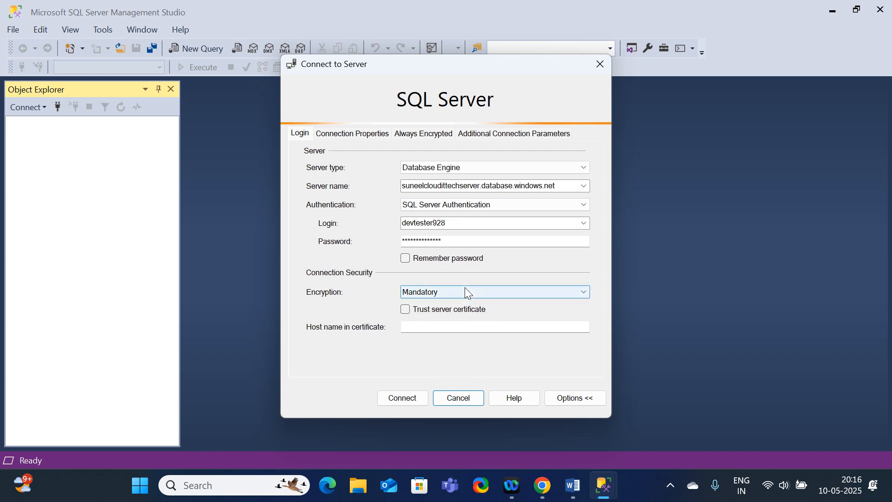
left_click(408, 397)
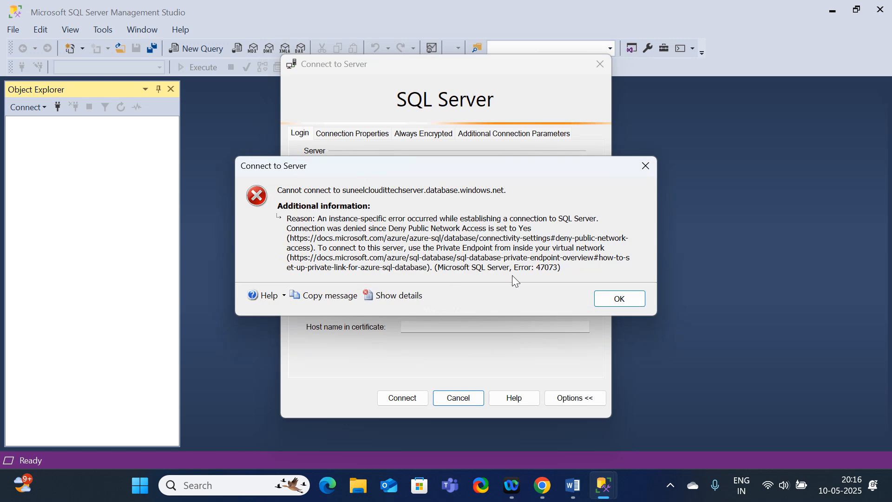
left_click(627, 299)
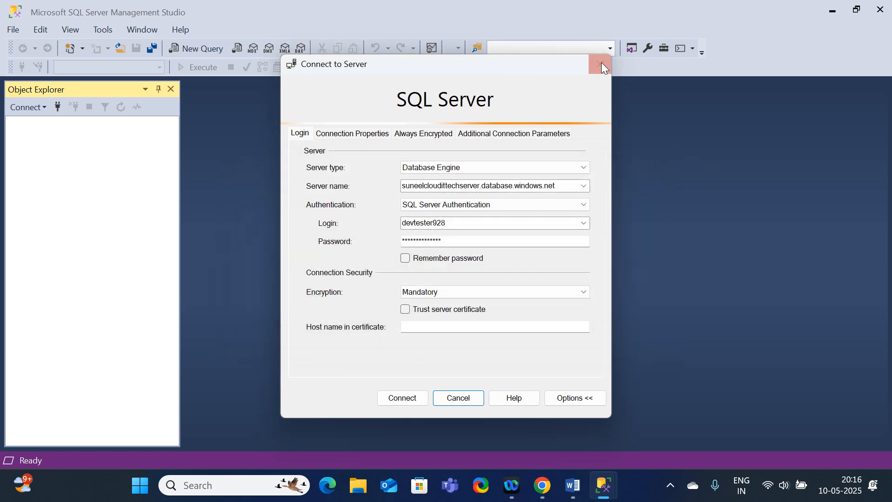
left_click(600, 65)
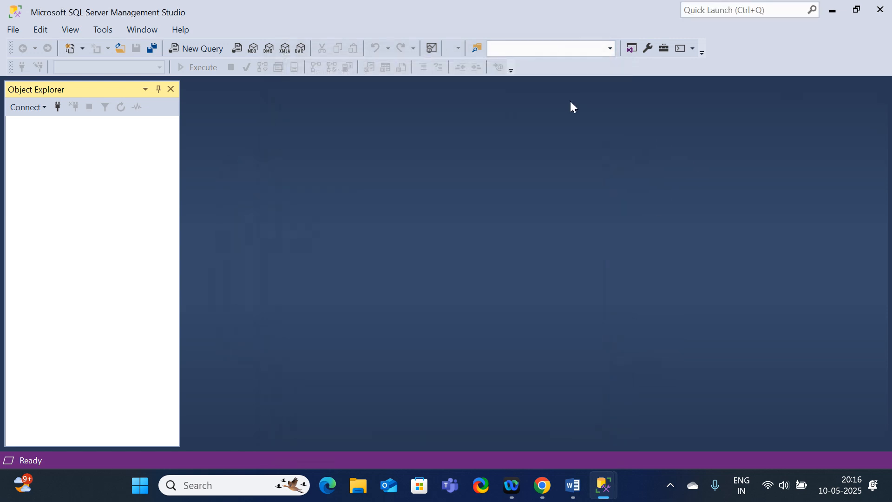
Start a new connection to suneelcloudittechserver.database.windows.net using SQL Server Authentication, enter the admin login and password, try to connect, and dismiss the message.
left_click(204, 50)
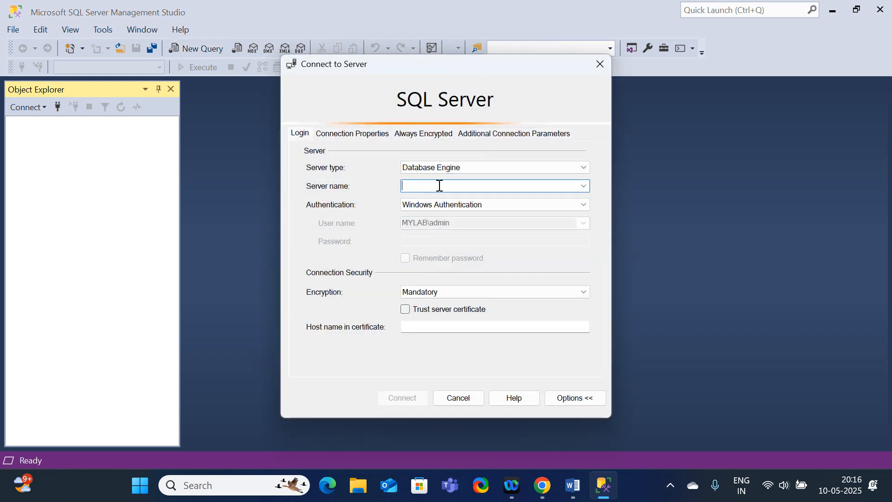
key("ctrl+v")
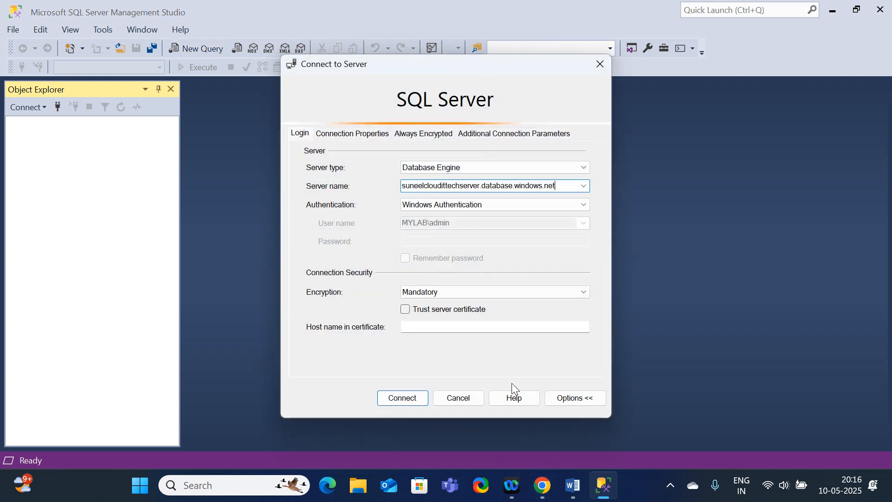
left_click(453, 206)
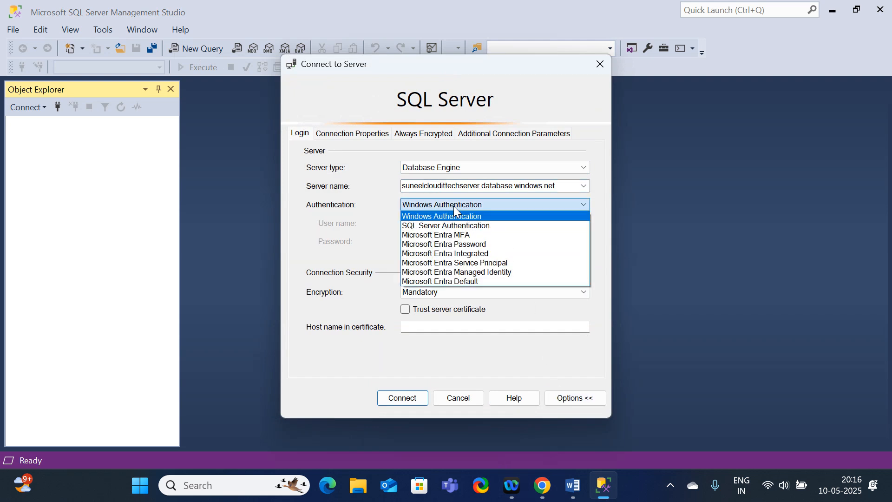
left_click(445, 222)
left_click(426, 226)
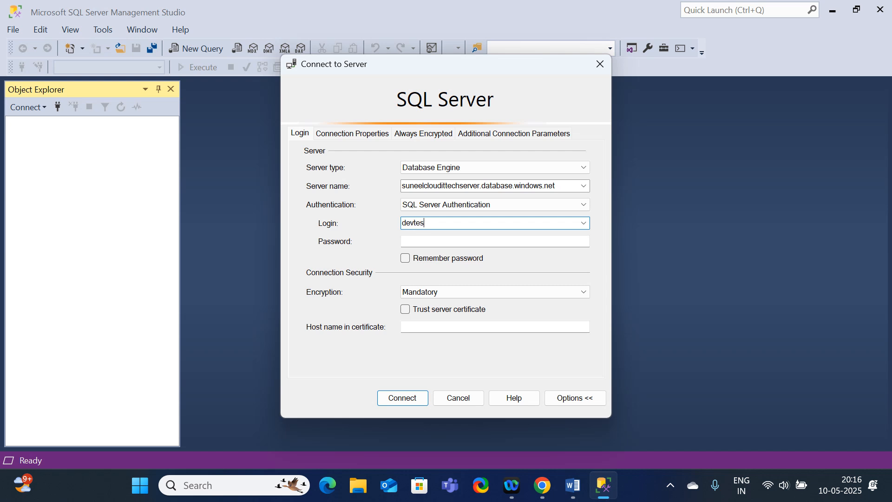
key("Tab")
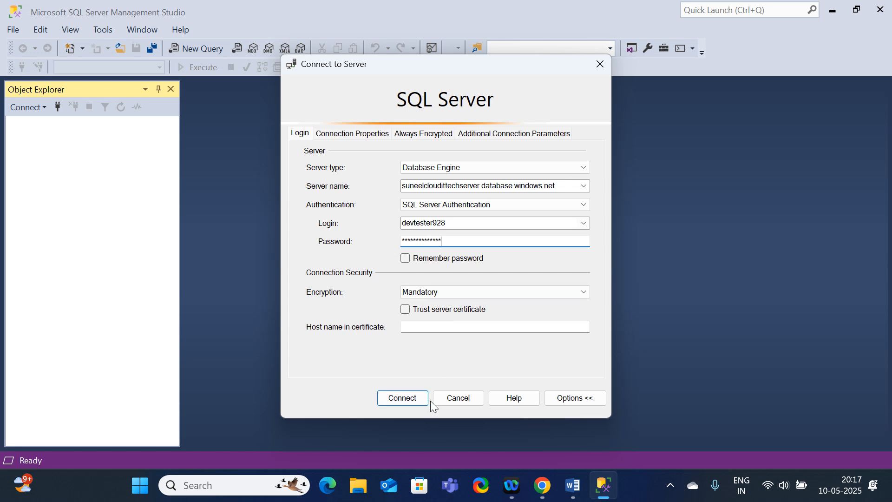
left_click(417, 397)
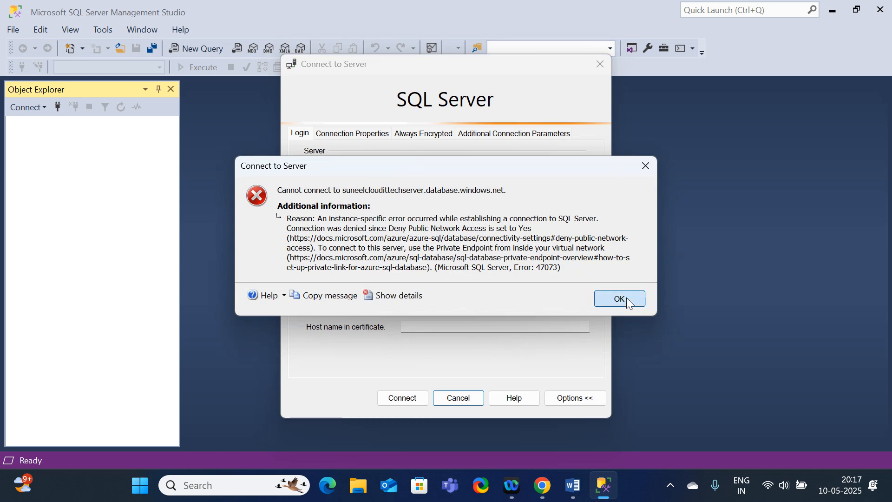
left_click(628, 300)
Switch to the Azure portal in Chrome and examine the suneelitdb overview and its activity log for the connection problem.
left_click(542, 486)
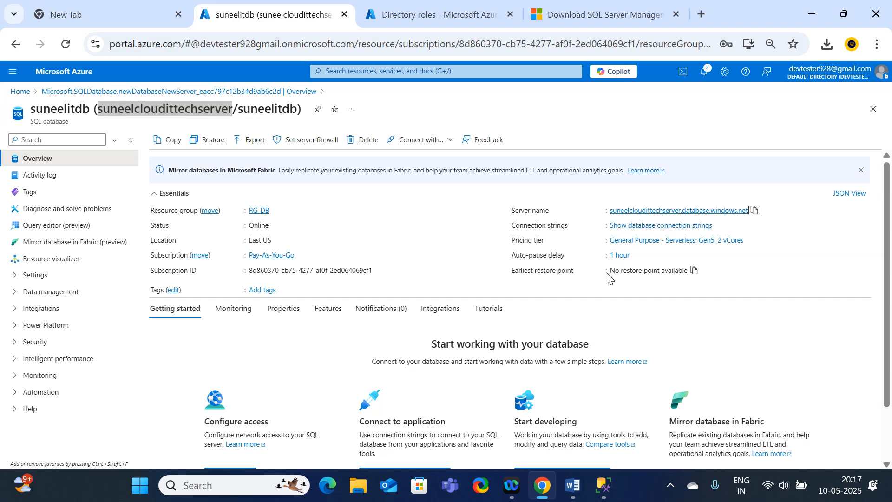
scroll(588, 302, "down", 2)
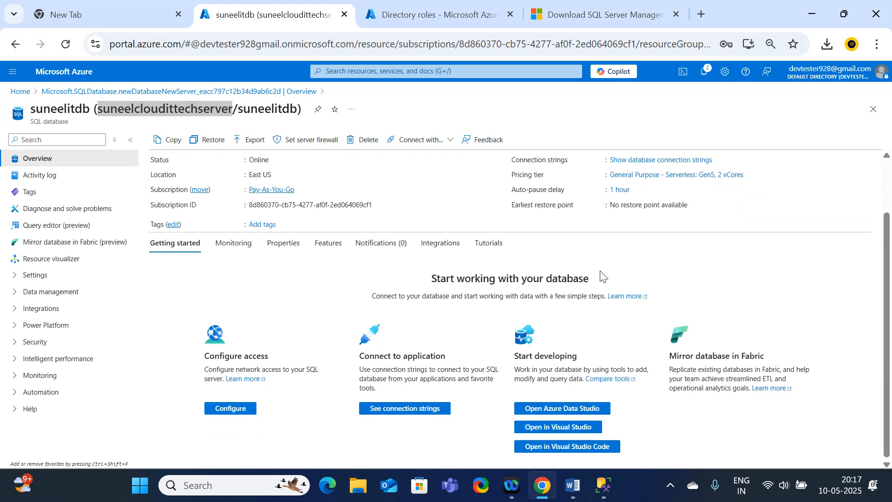
scroll(593, 283, "up", 2)
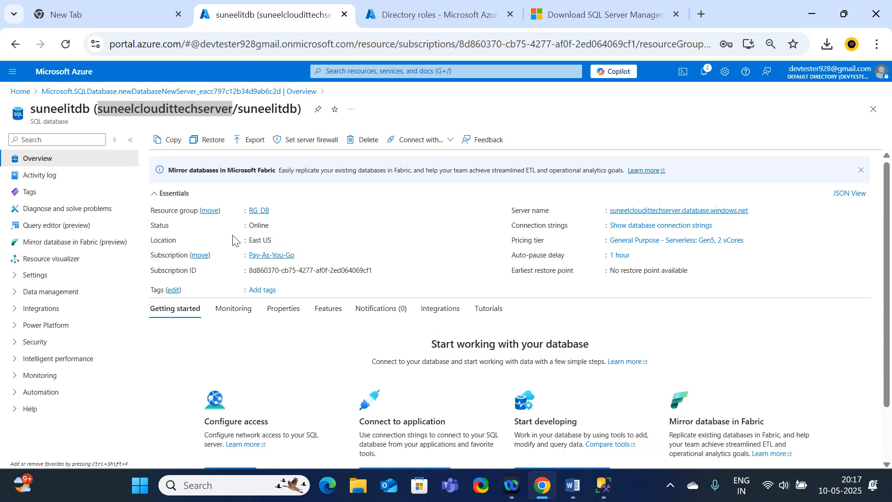
left_click(274, 225)
scroll(417, 264, "down", 1)
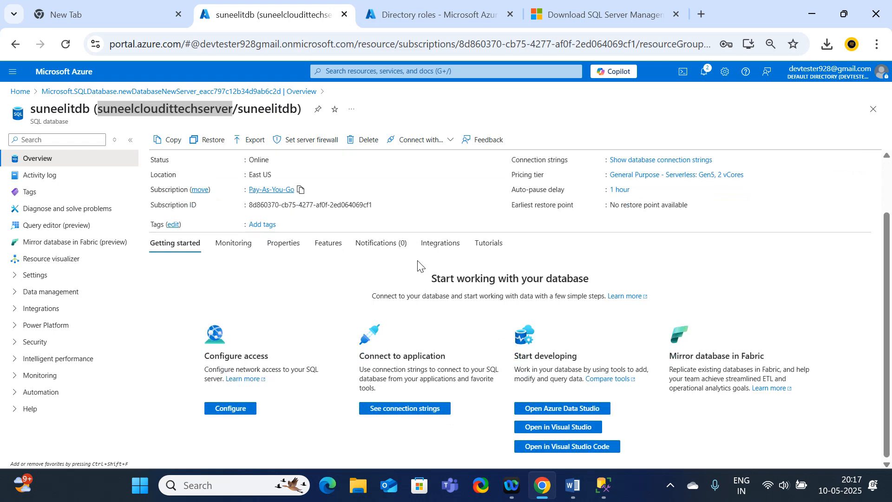
scroll(278, 263, "up", 1)
left_click(55, 176)
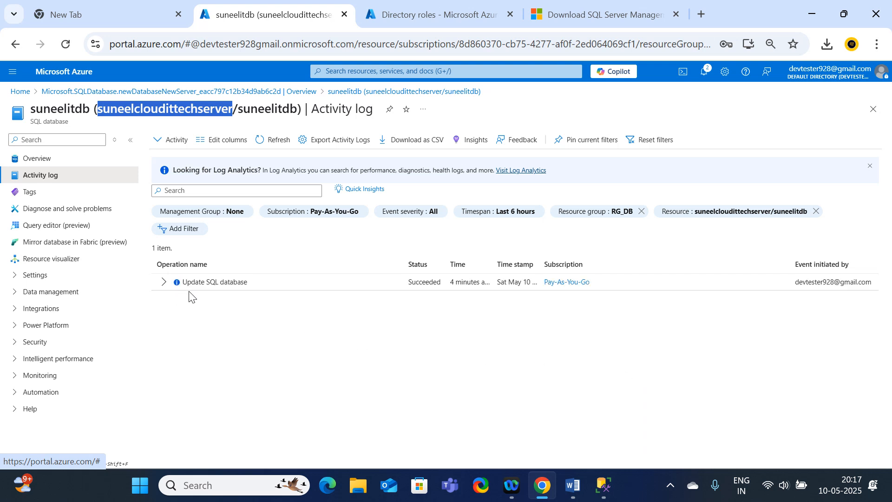
left_click(162, 284)
left_click(56, 159)
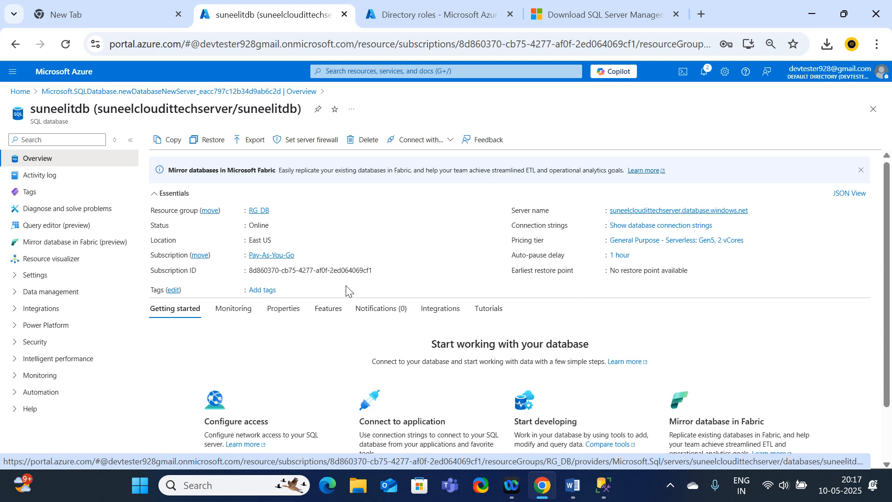
Look through the database's Security and Settings options, view its connection strings, and return to the overview.
left_click(14, 342)
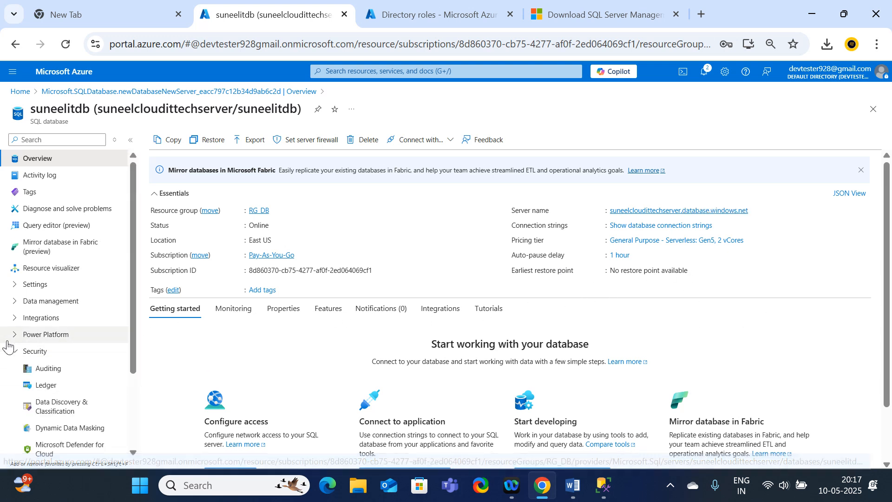
scroll(113, 376, "down", 3)
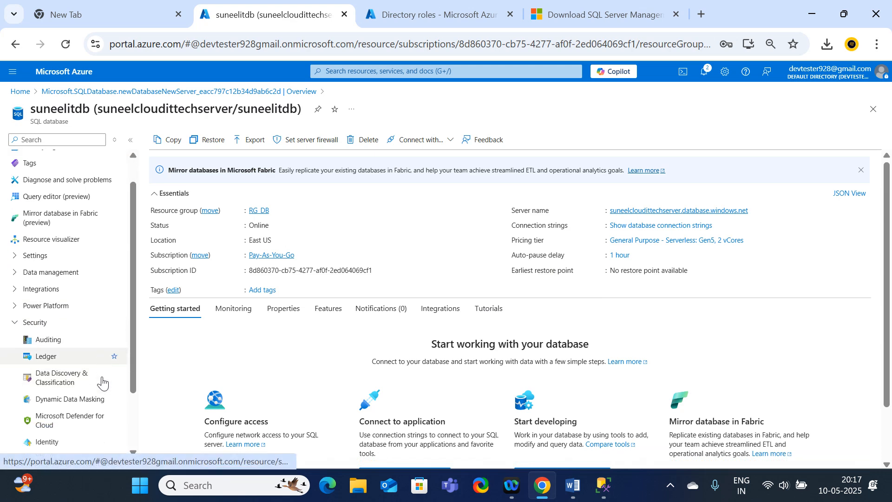
scroll(60, 247, "up", 3)
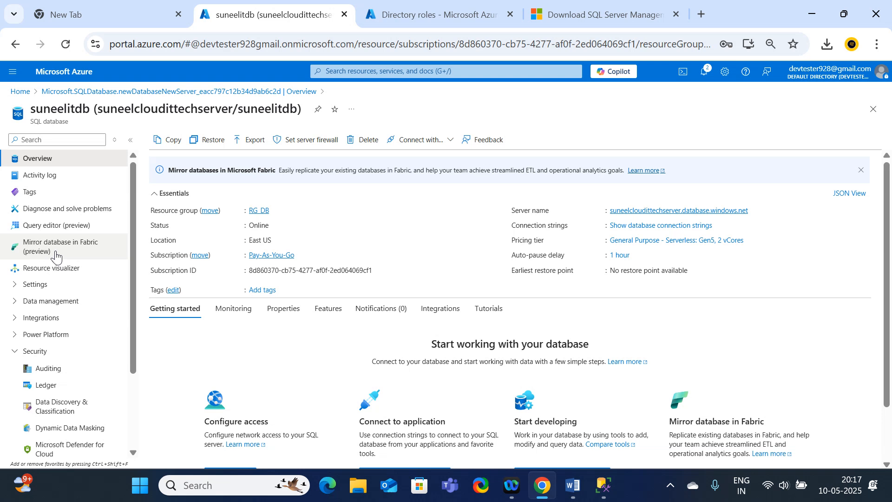
left_click(15, 284)
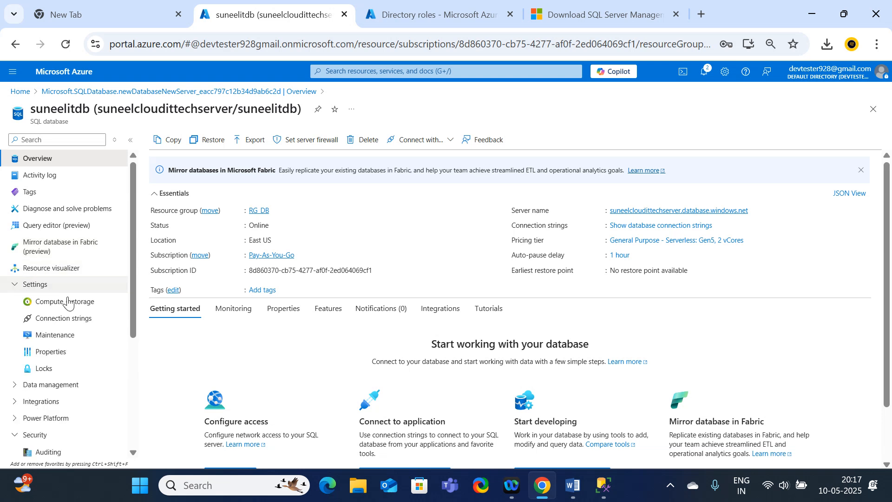
left_click(76, 324)
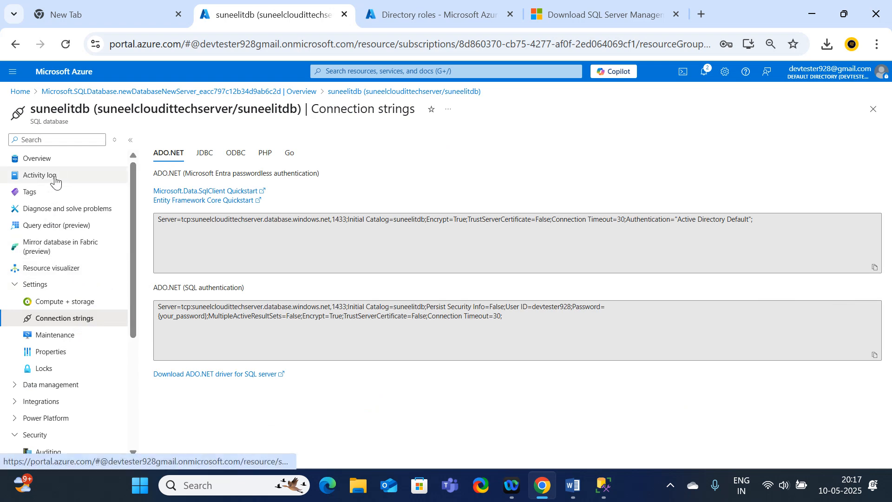
left_click(34, 165)
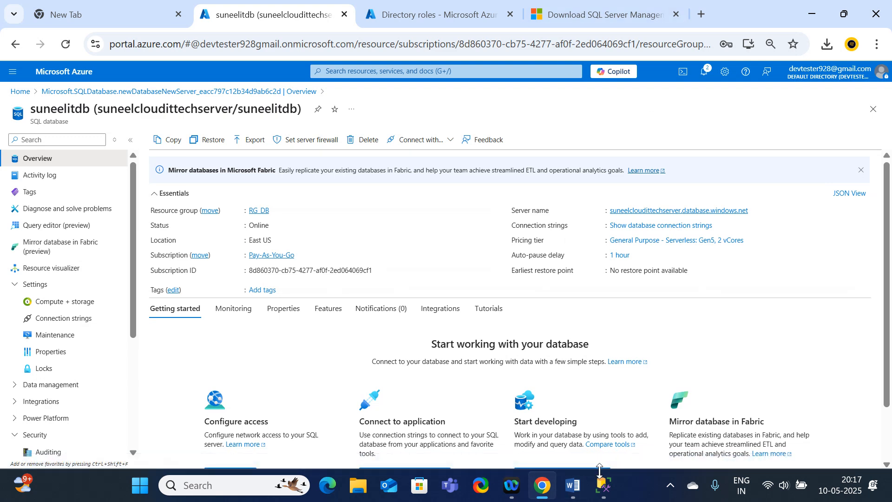
Switch to SSMS, retry the connection to suneelcloudittechserver.database.windows.net with the same credentials, and dismiss the message.
left_click(604, 485)
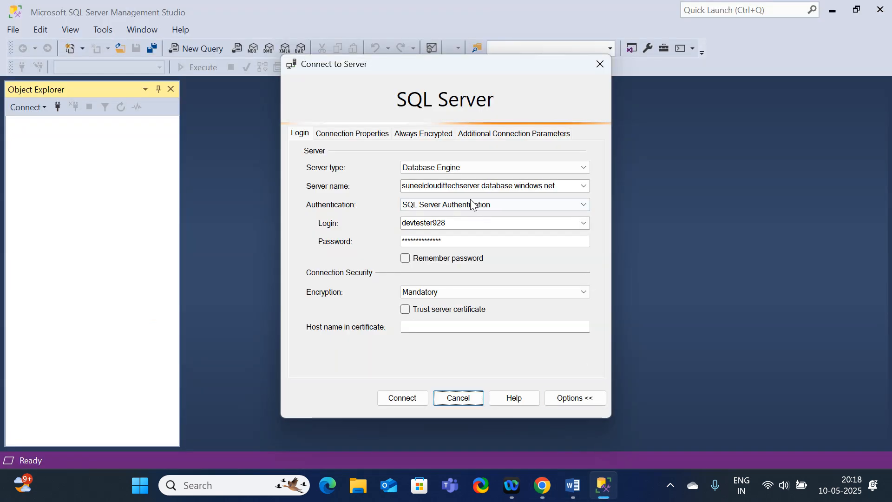
left_click(424, 399)
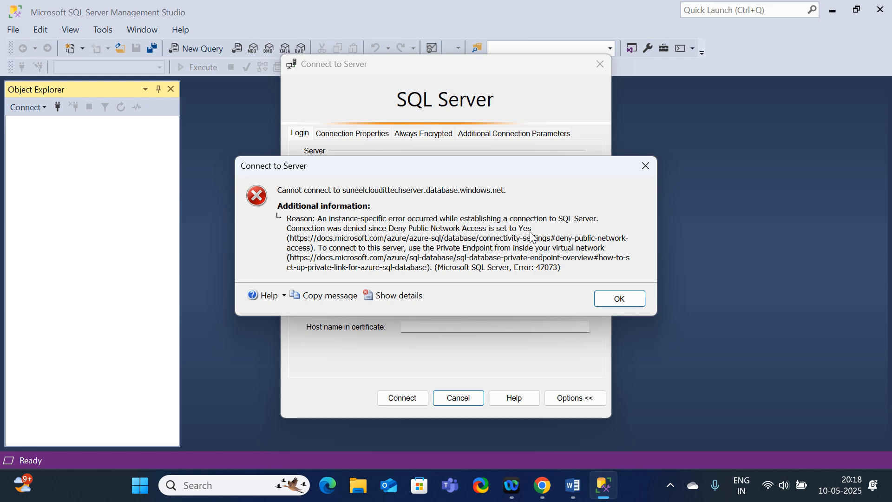
left_click(636, 300)
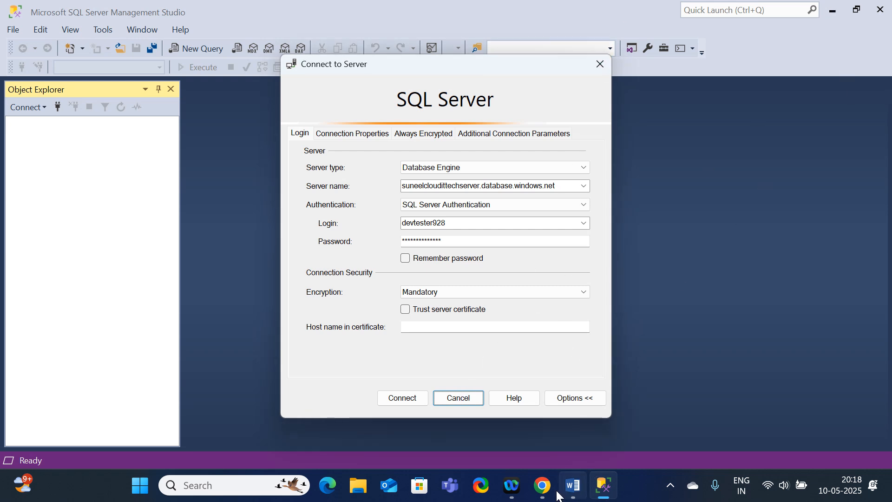
Switch to the Azure portal, check suneelitdb's Connection strings and Compute + storage pages for a network access setting, and return to the overview.
left_click(542, 485)
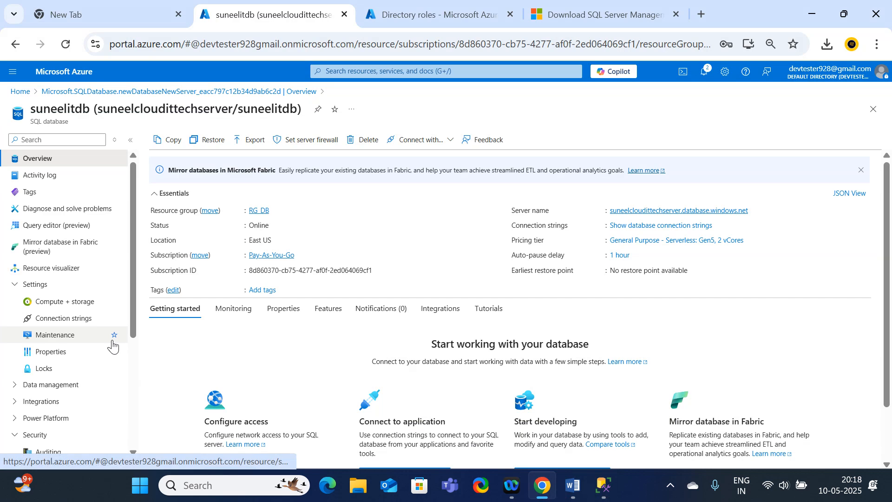
scroll(46, 400, "down", 2)
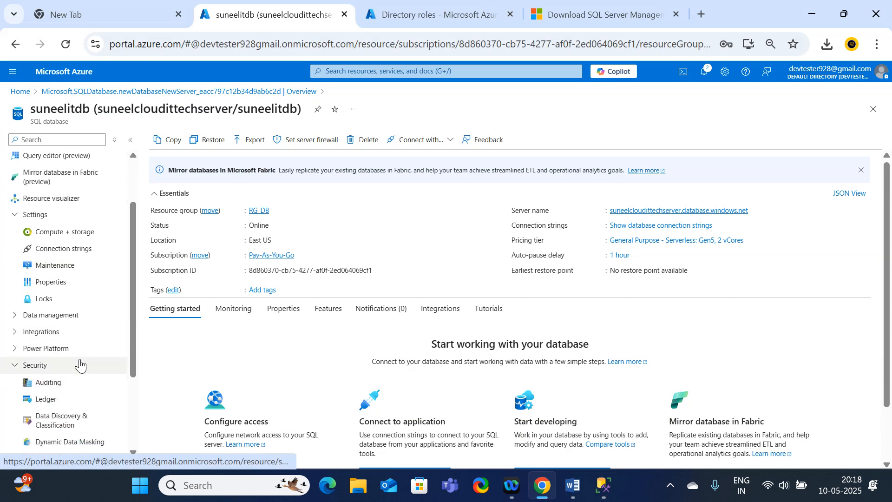
scroll(79, 370, "down", 2)
scroll(76, 402, "down", 1)
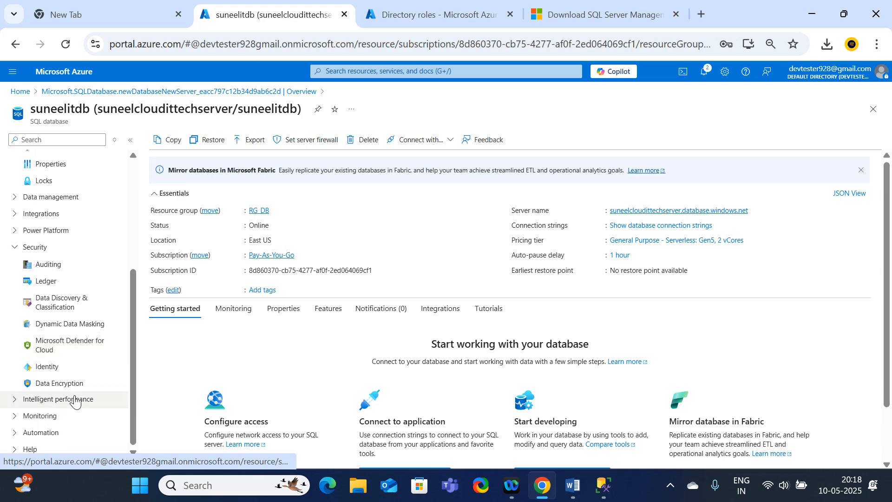
scroll(73, 398, "up", 4)
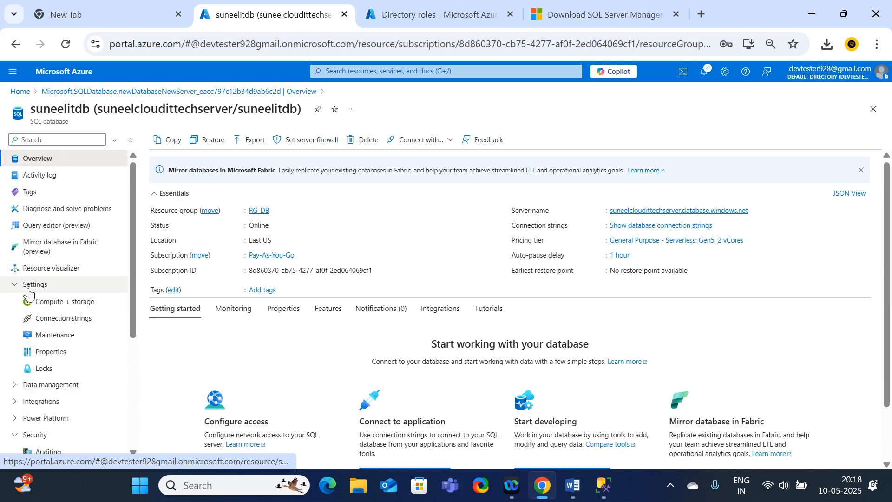
left_click(80, 319)
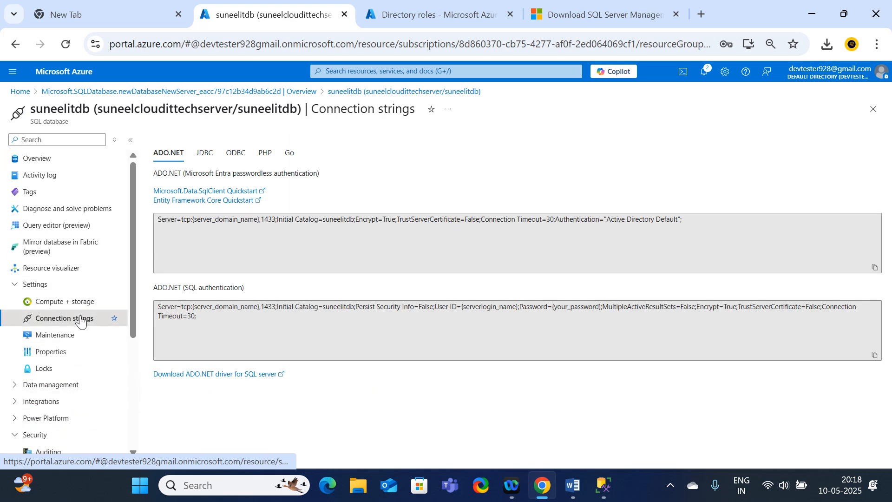
left_click(69, 300)
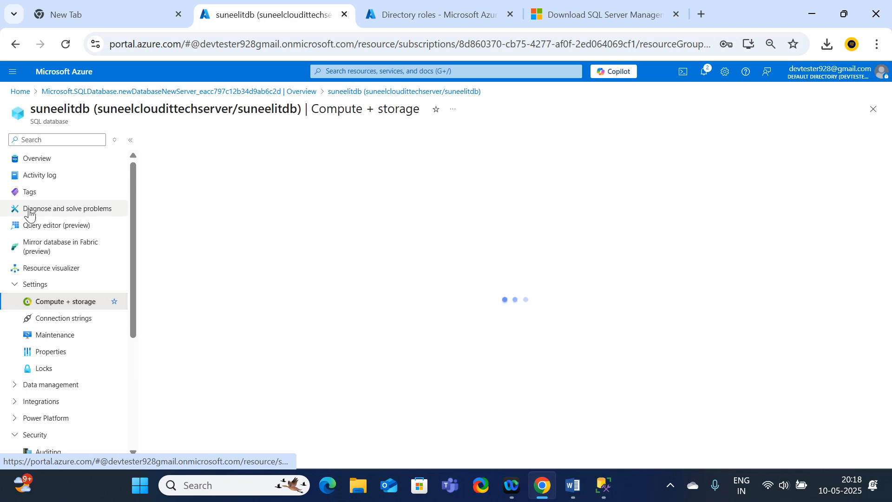
scroll(87, 336, "down", 3)
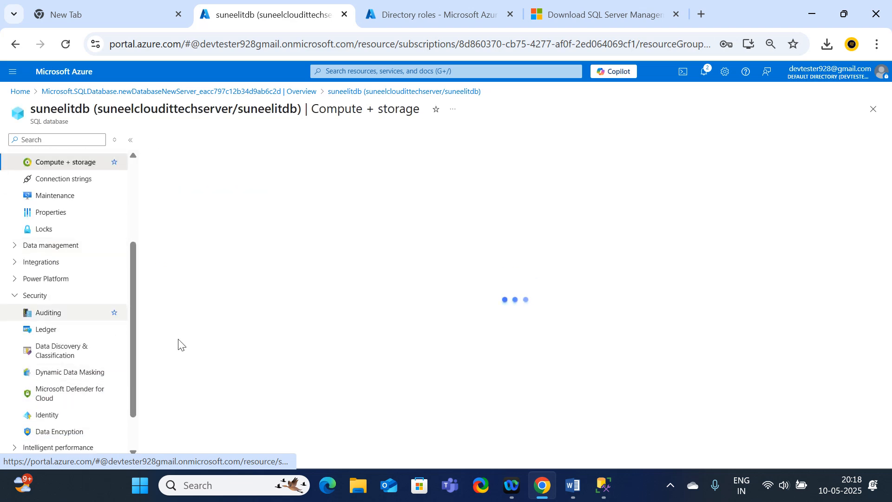
scroll(81, 185, "up", 3)
left_click(40, 159)
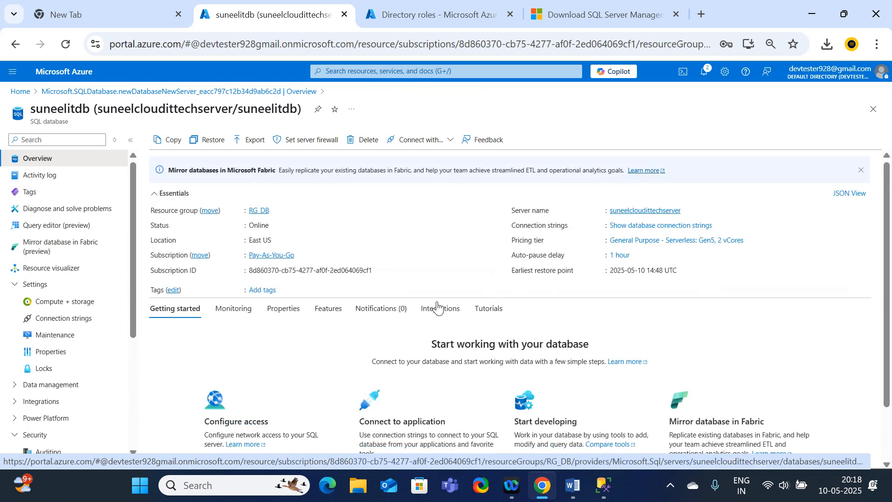
Look over the suneelitdb overview and its resource menu, and search that menu for "access".
scroll(539, 285, "down", 2)
scroll(538, 285, "up", 2)
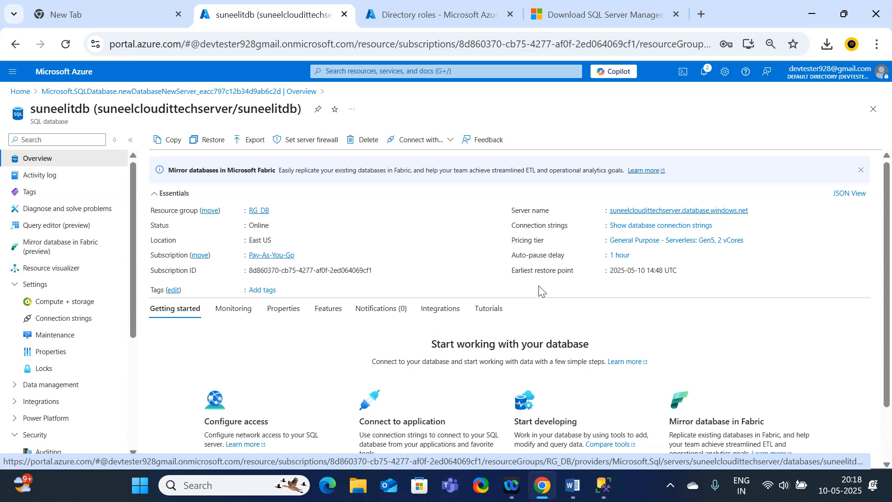
scroll(539, 296, "down", 2)
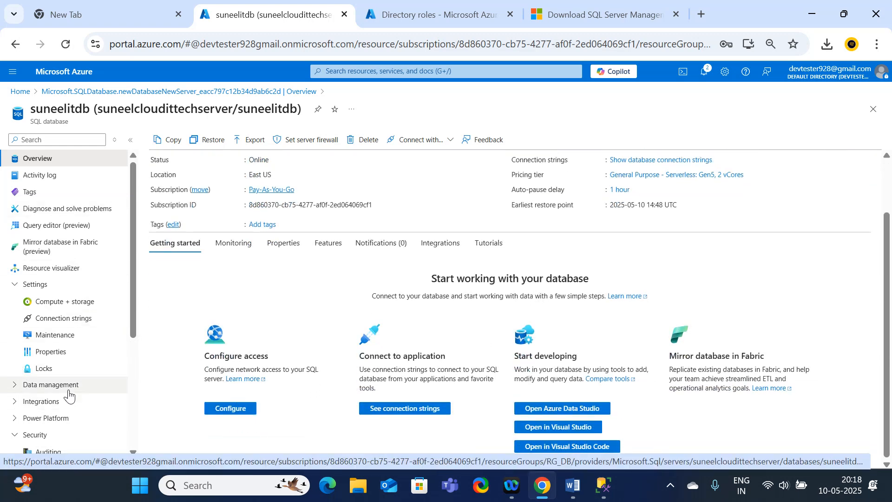
scroll(61, 399, "down", 3)
scroll(63, 406, "down", 1)
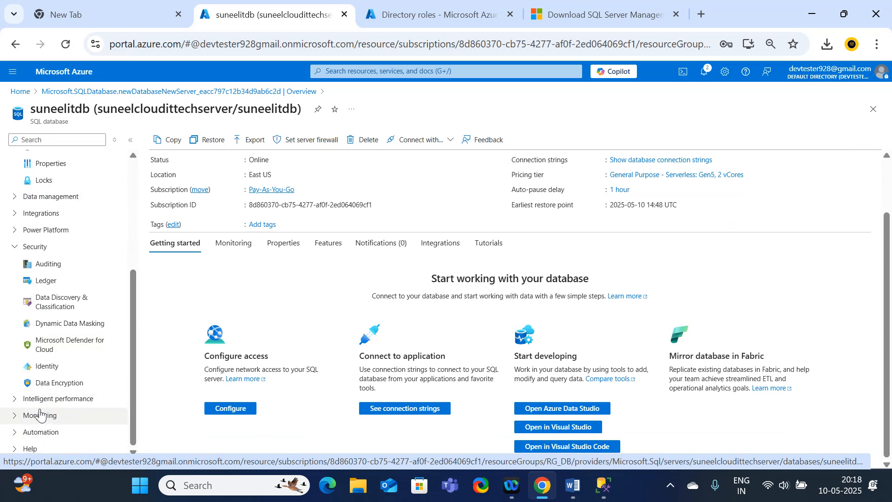
left_click(45, 142)
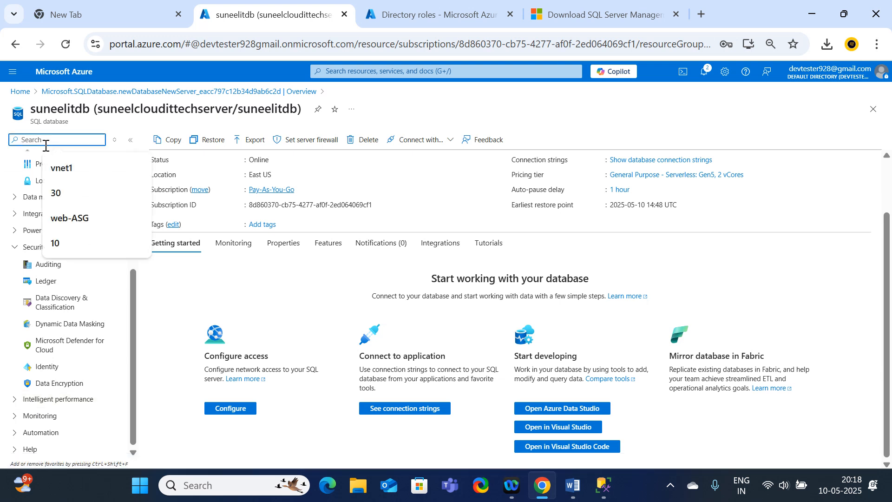
type("access")
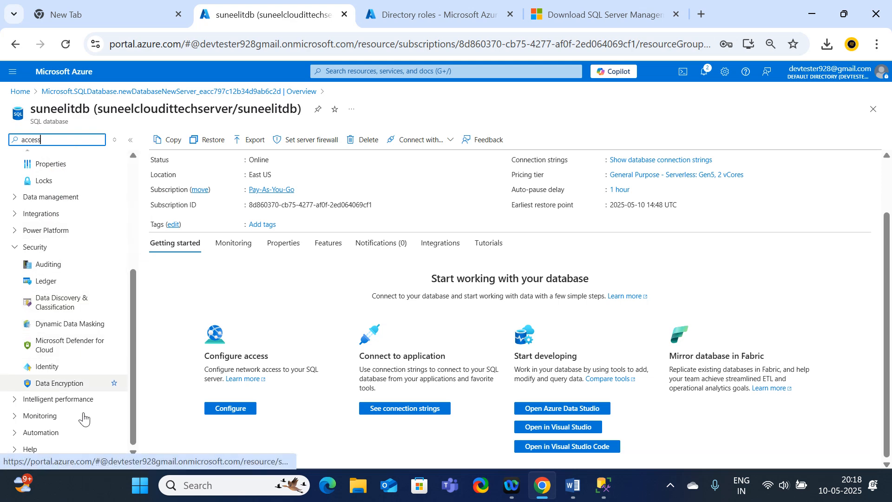
Look through the database's Intelligent performance, Monitoring, Data management and Integrations options for a network access setting.
left_click(12, 402)
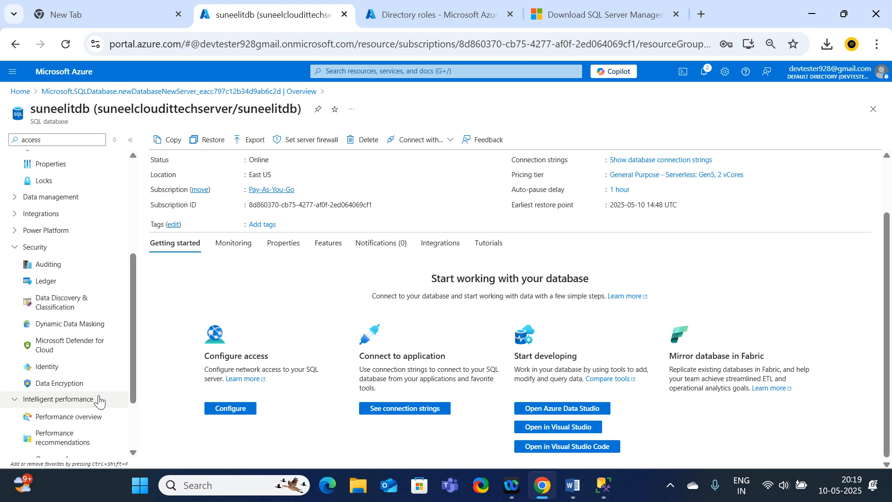
scroll(98, 400, "down", 2)
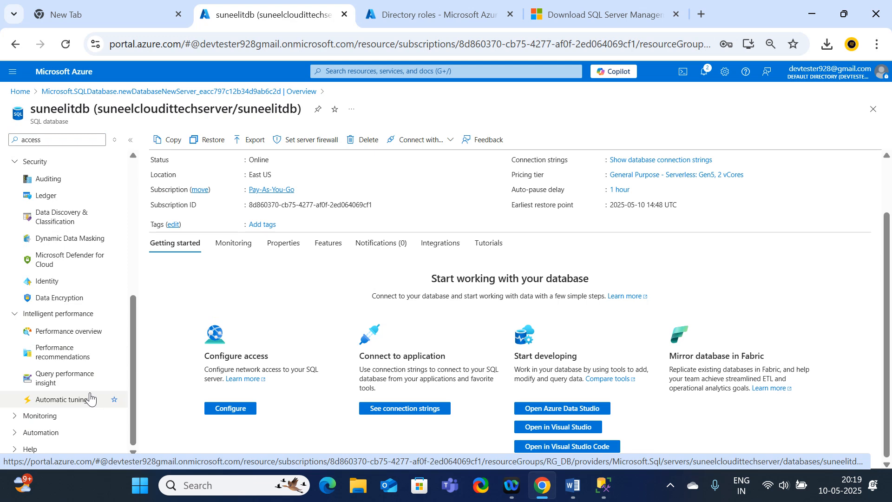
left_click(15, 417)
scroll(64, 420, "down", 2)
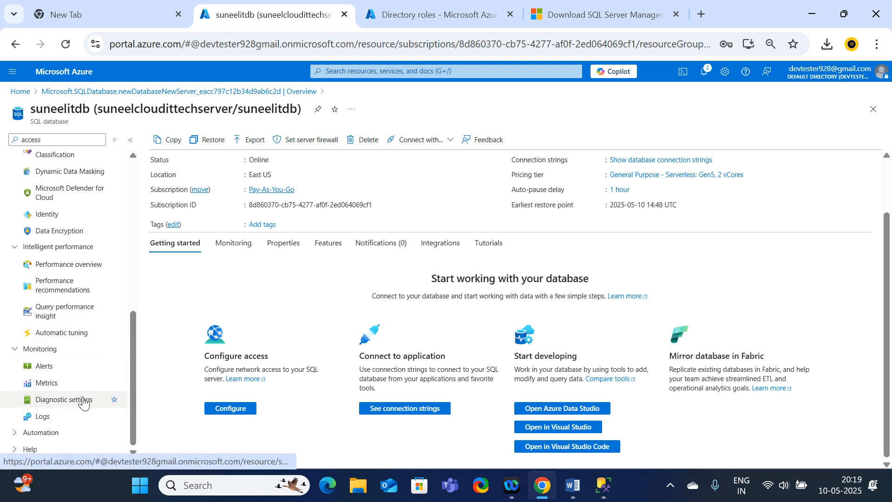
scroll(84, 402, "up", 10)
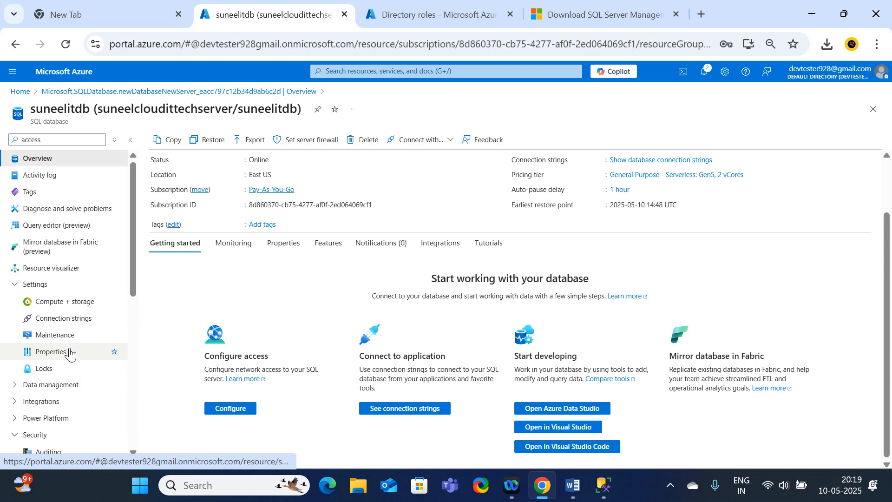
scroll(96, 365, "down", 3)
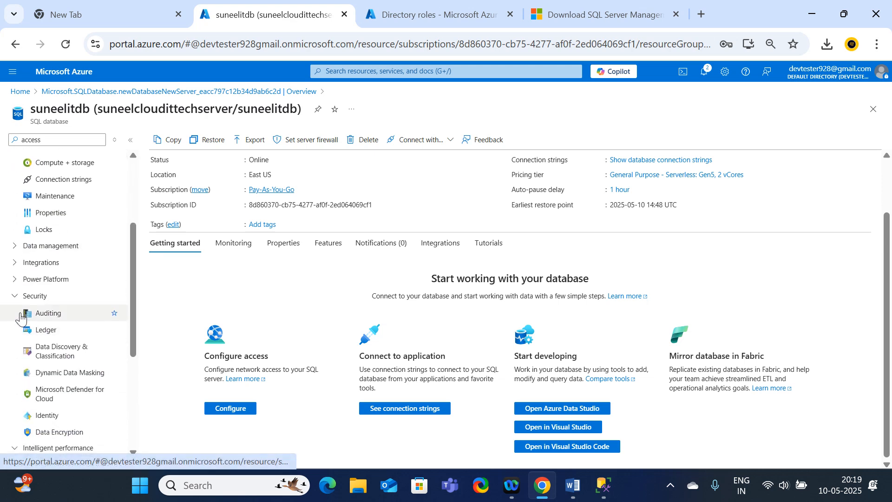
left_click(15, 245)
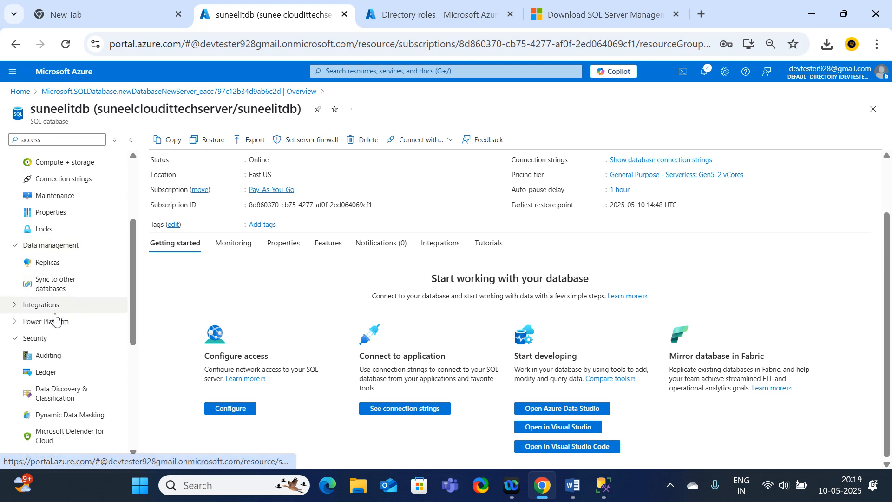
left_click(19, 307)
scroll(16, 321, "down", 2)
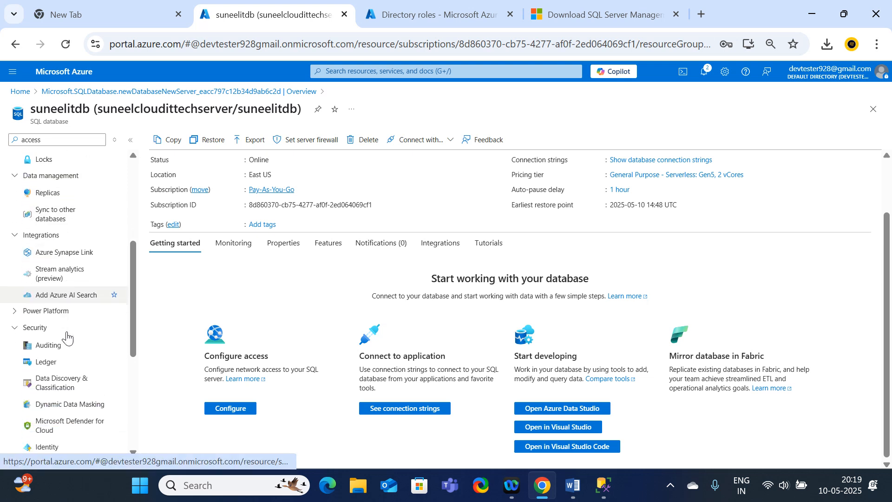
left_click(15, 301)
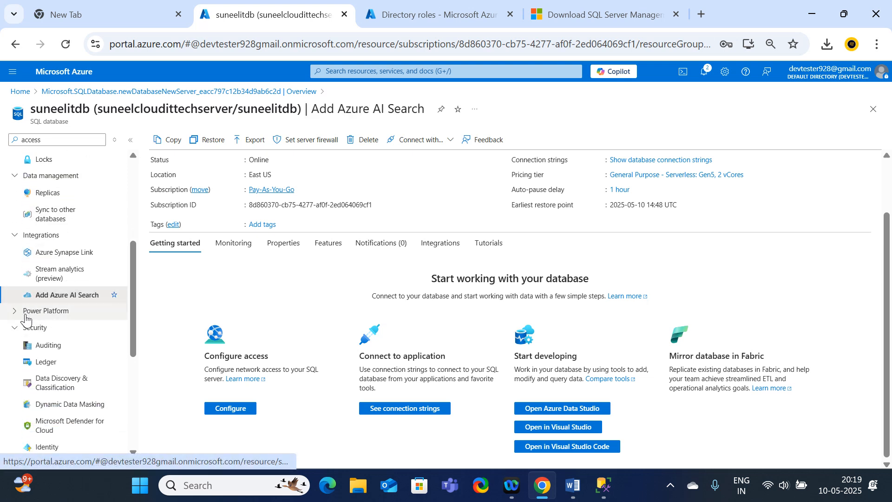
Check the database's Auditing, Ledger, and Data Discovery & Classification pages for a network access setting.
left_click(62, 350)
left_click(57, 366)
left_click(72, 380)
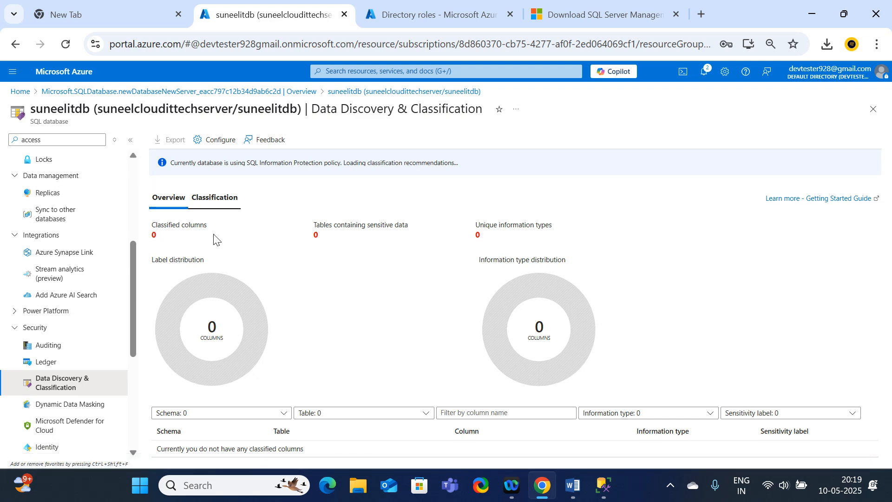
scroll(93, 372, "down", 5)
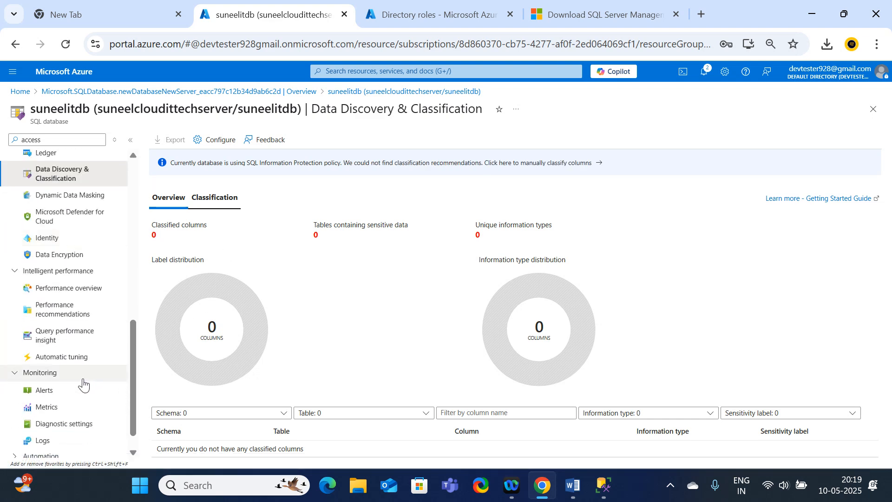
scroll(19, 297, "up", 10)
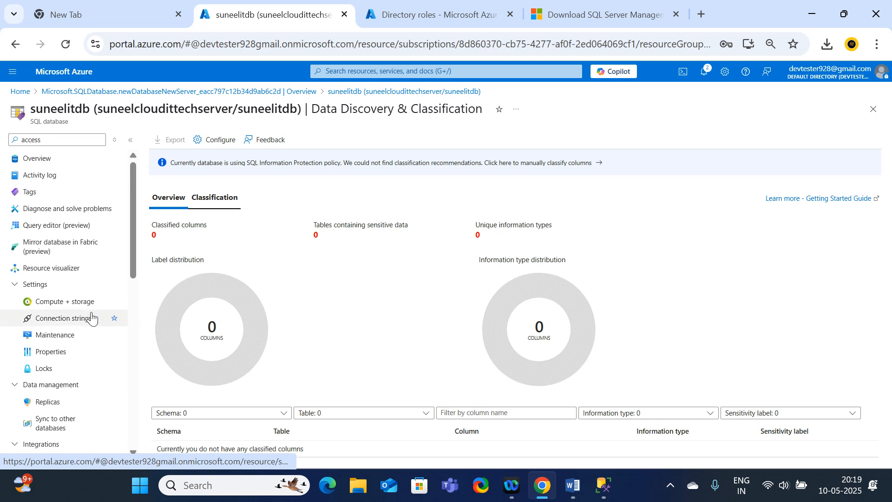
Examine the database's Compute + storage, Connection strings, Maintenance and Properties pages for a public access option.
left_click(73, 301)
left_click(74, 318)
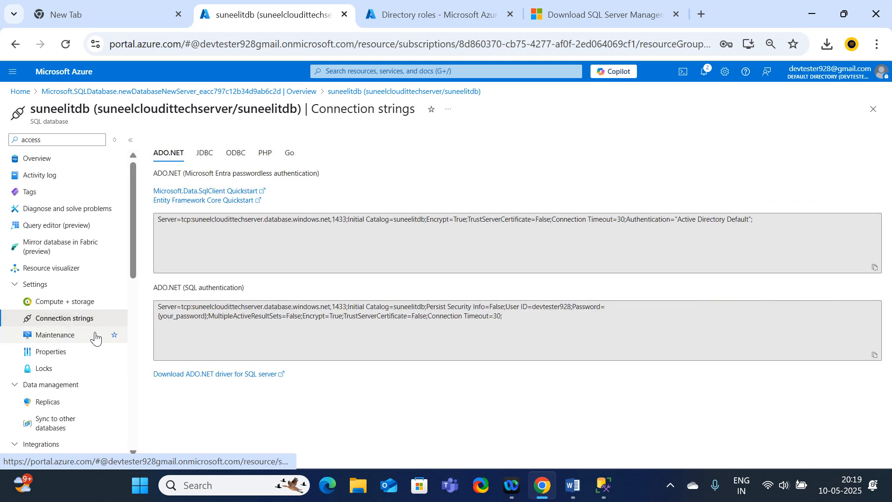
left_click(205, 152)
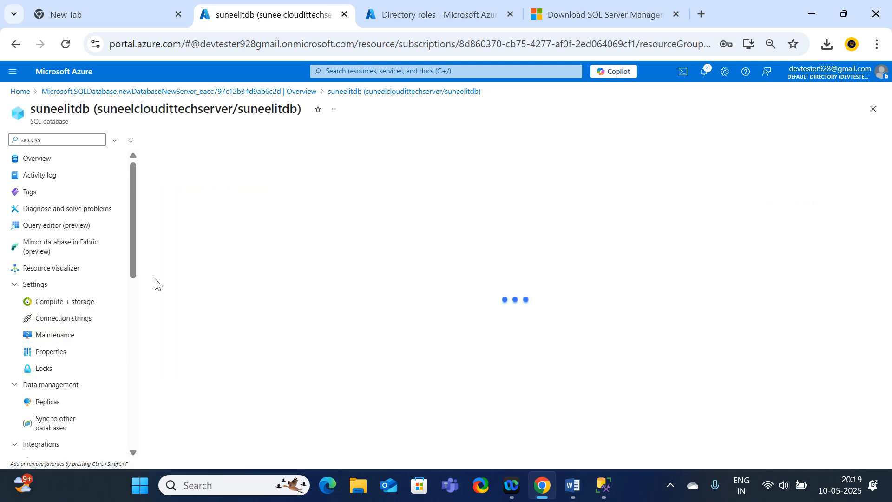
left_click(83, 321)
left_click(72, 335)
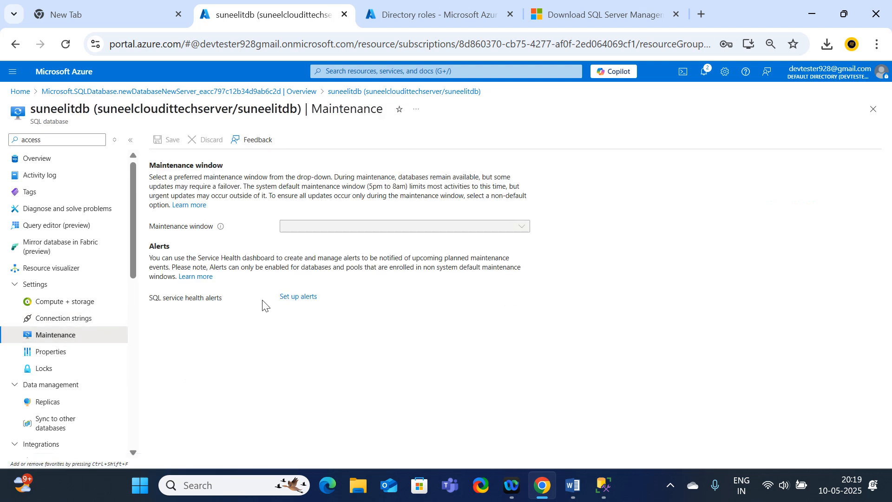
scroll(44, 344, "down", 3)
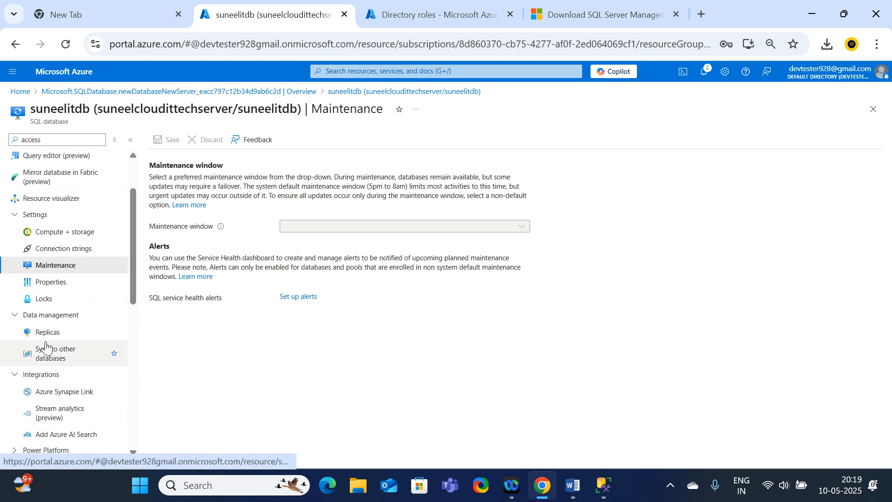
left_click(47, 281)
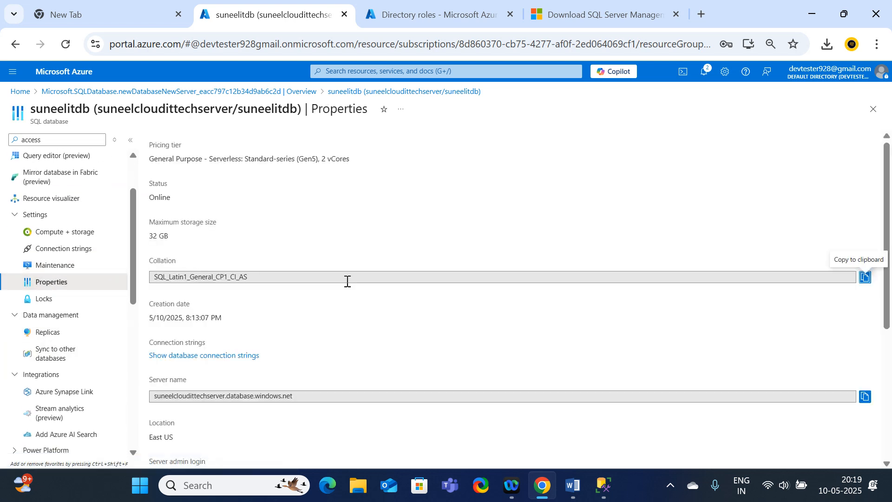
scroll(205, 235, "down", 5)
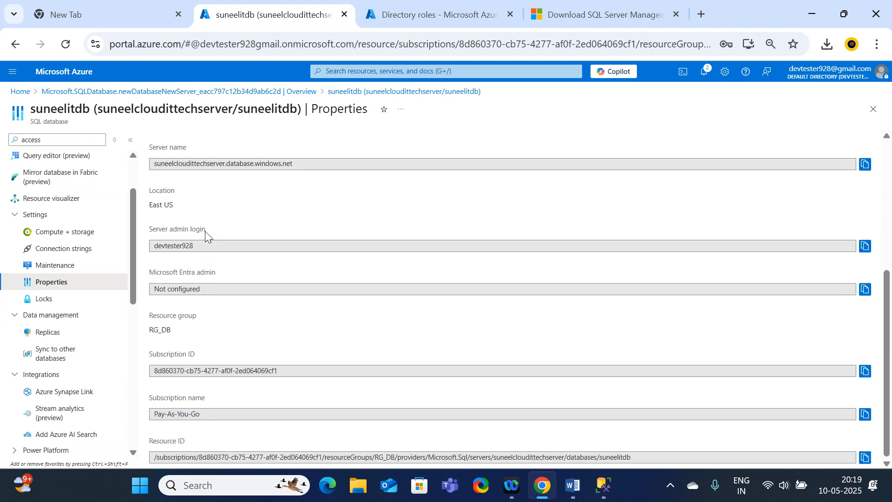
scroll(185, 237, "up", 5)
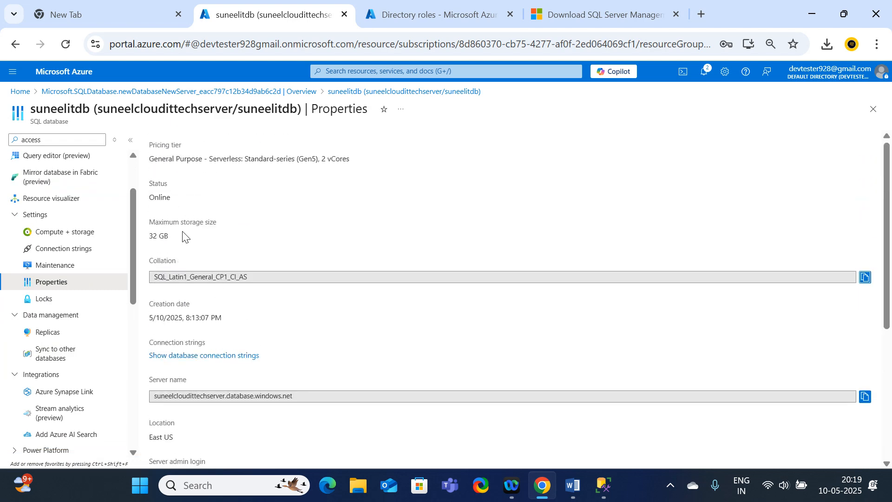
Return to the suneelitdb overview and collapse the expanded groups in its resource menu.
left_click(124, 96)
left_click(202, 280)
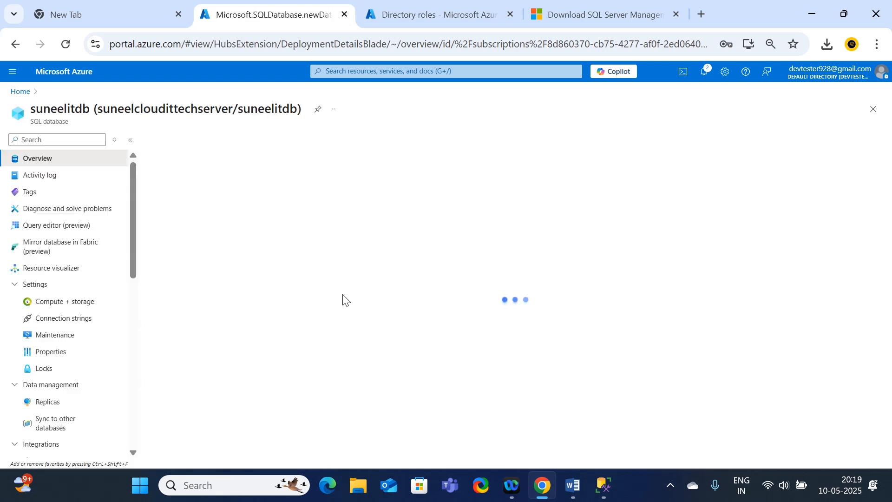
left_click(21, 288)
left_click(15, 301)
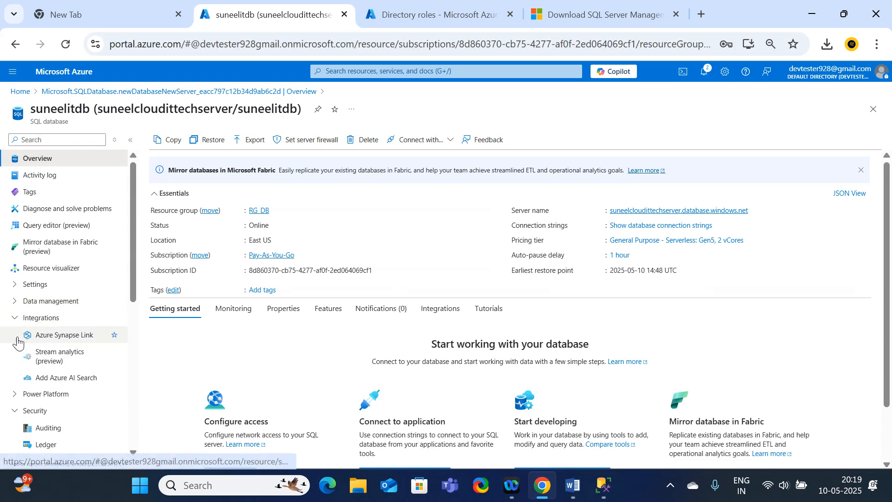
left_click(15, 319)
left_click(16, 352)
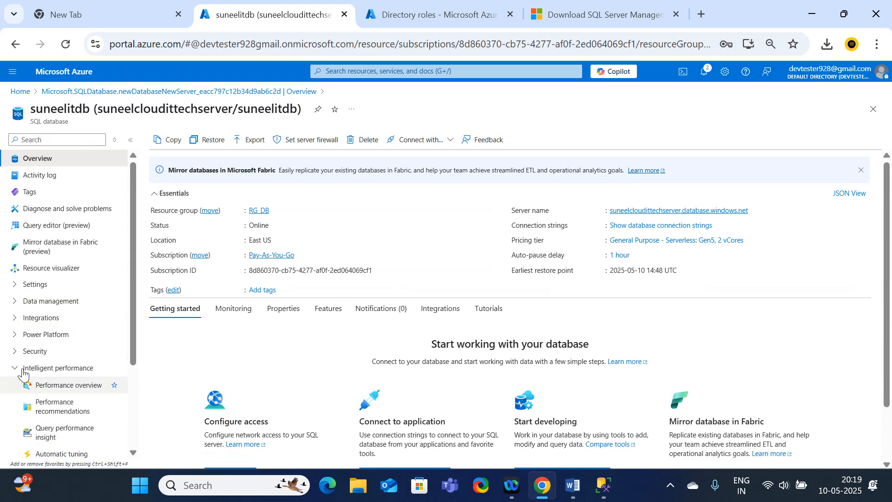
left_click(23, 369)
left_click(46, 383)
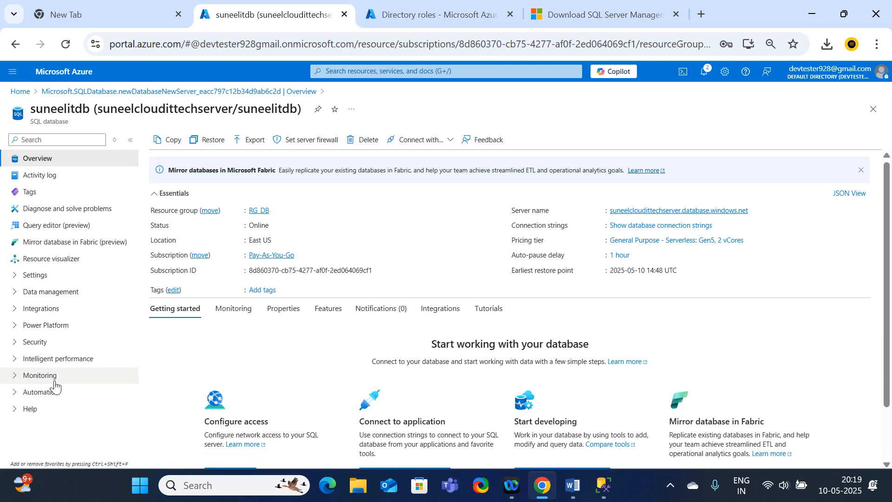
Check the Security group and the overview's Integrations and Monitoring sections for network access settings.
left_click(18, 342)
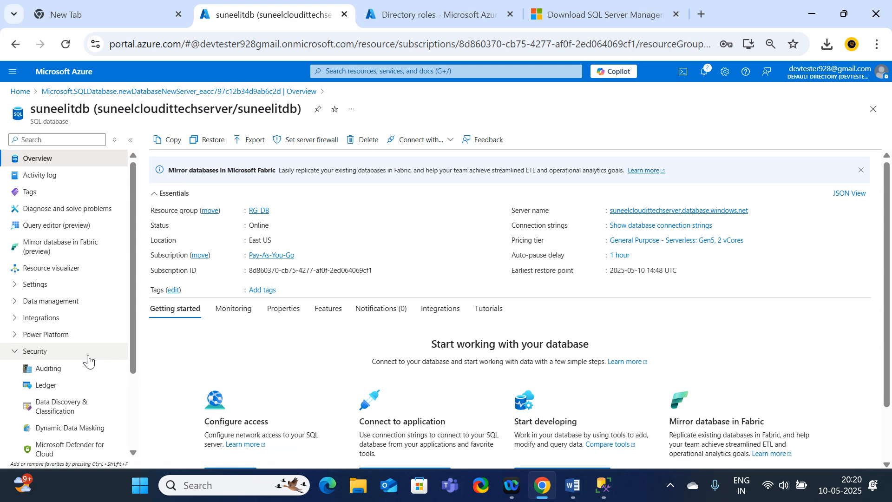
scroll(382, 354, "down", 2)
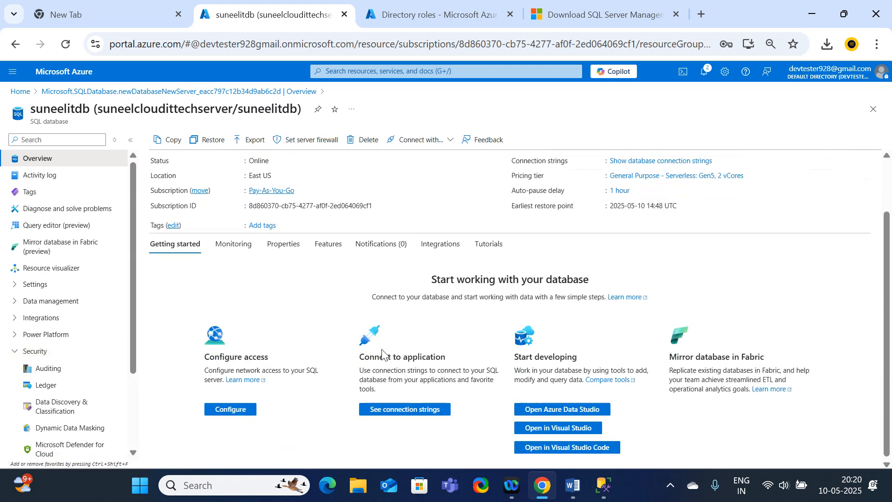
left_click(448, 250)
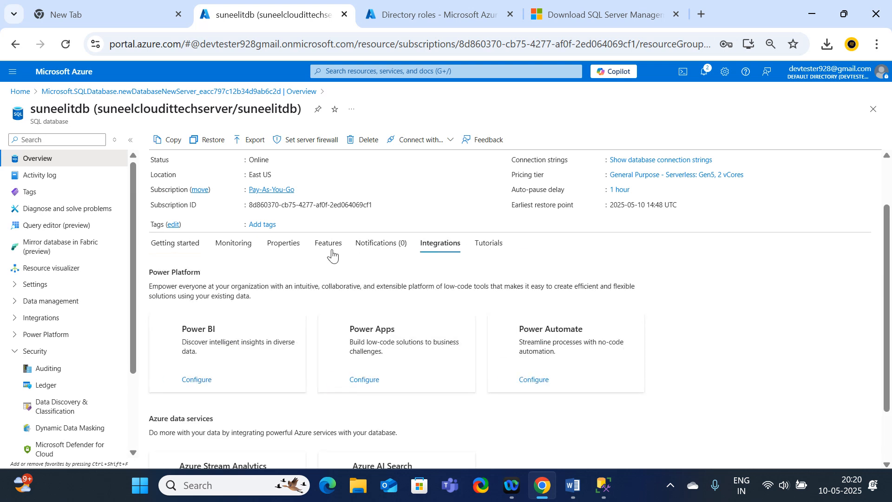
left_click(232, 251)
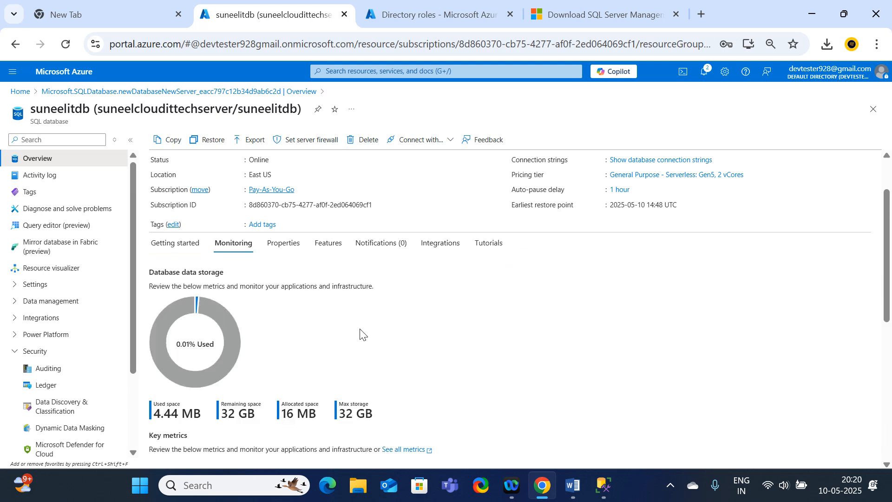
Review the overview's Properties section and open the Networking settings of suneelcloudittechserver from it.
left_click(286, 247)
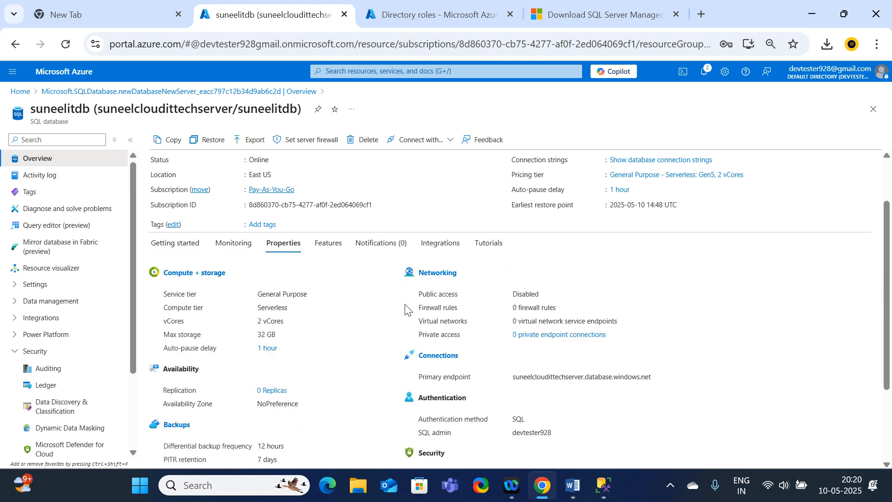
scroll(406, 309, "down", 3)
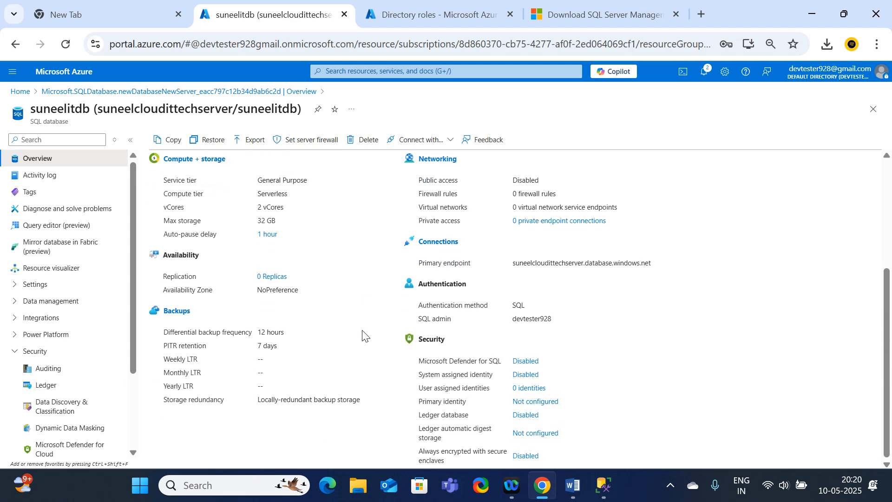
scroll(363, 335, "up", 2)
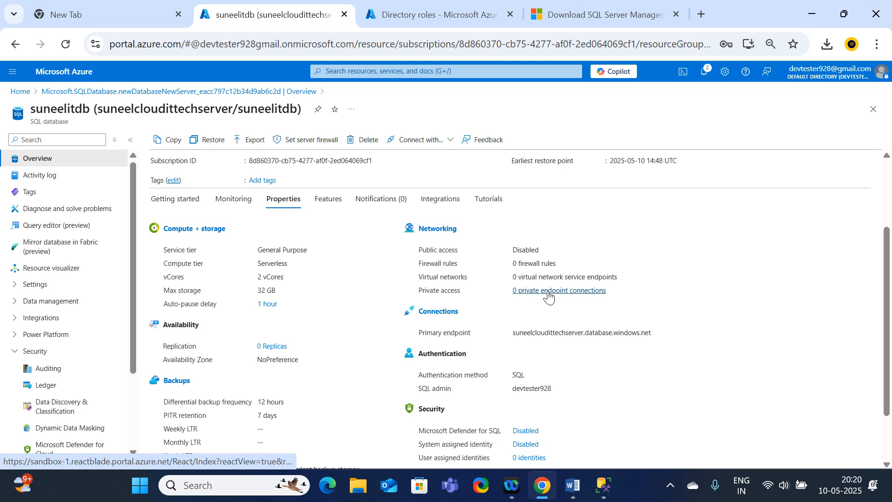
left_click(425, 230)
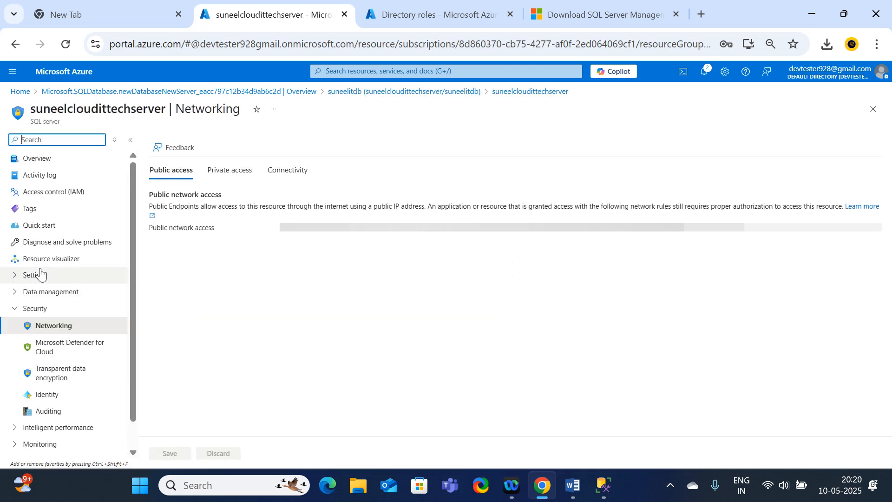
Review the server's private access and connectivity settings, and set public network access to Selected networks.
left_click(224, 174)
left_click(289, 173)
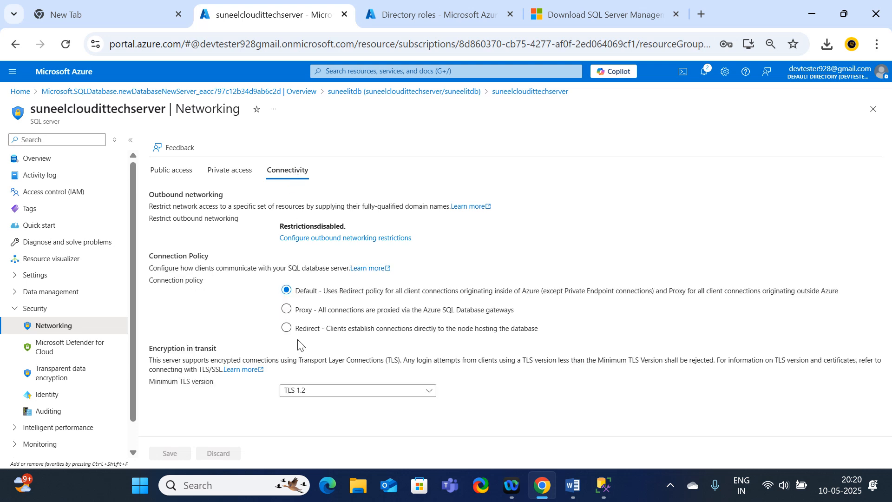
left_click(171, 170)
left_click(292, 258)
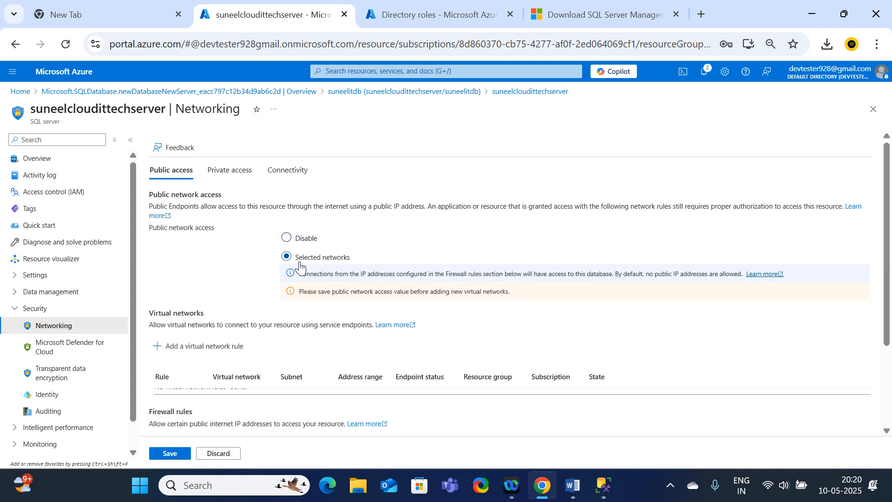
scroll(296, 356, "down", 2)
scroll(331, 364, "down", 1)
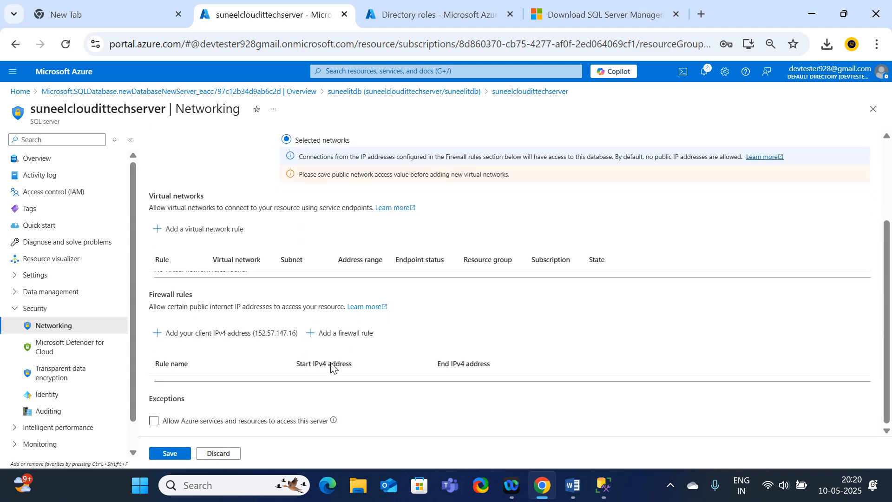
Allow Azure services and resources to access this server and save the networking settings.
left_click(155, 423)
scroll(260, 352, "up", 1)
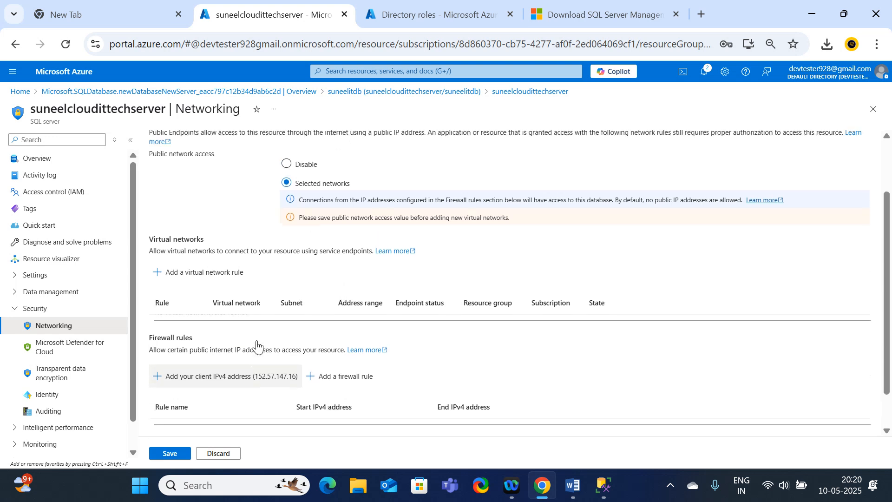
scroll(259, 351, "down", 1)
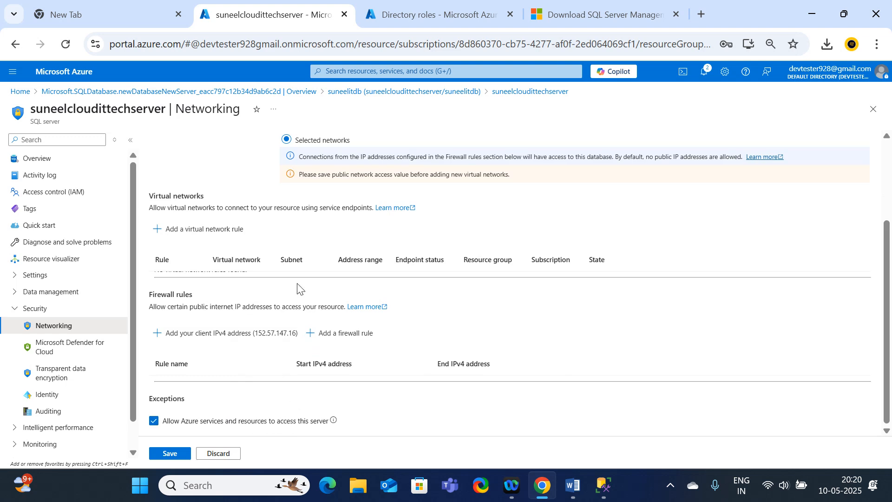
scroll(305, 310, "up", 2)
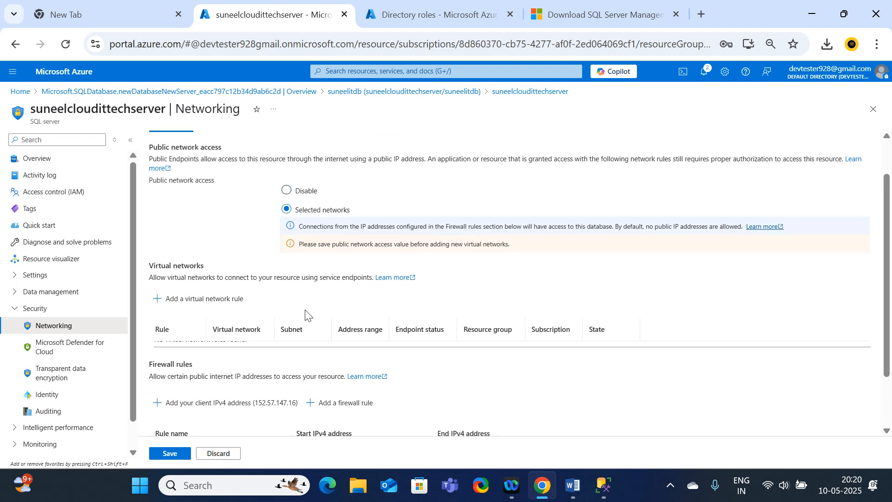
scroll(305, 315, "down", 2)
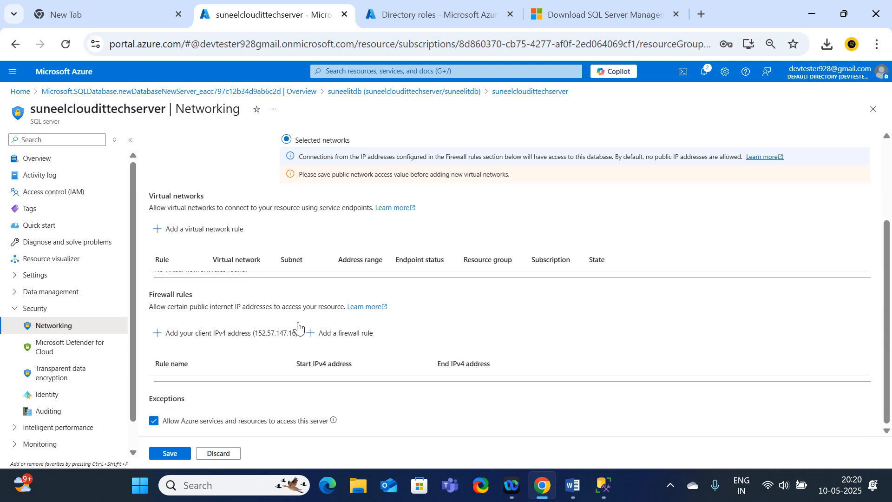
left_click(163, 453)
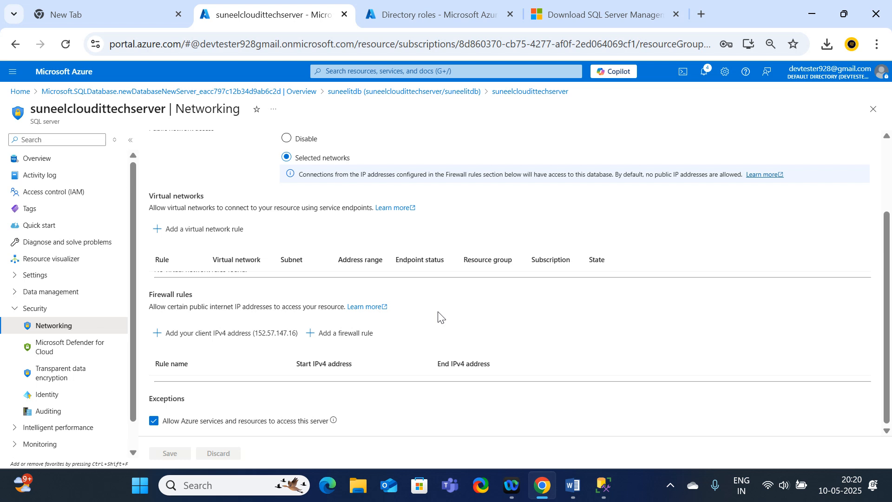
scroll(394, 175, "up", 3)
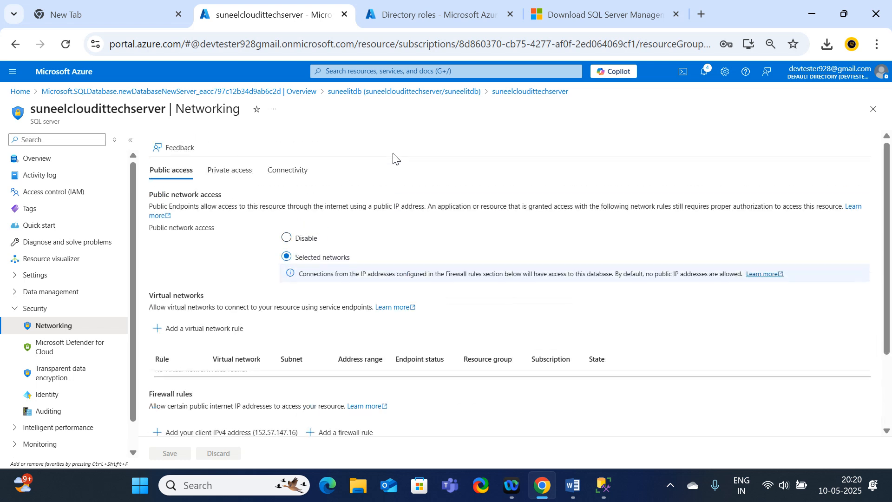
Switch to SSMS and connect to the server, signing in to the Azure account to add a firewall rule for the client IP address.
left_click(605, 488)
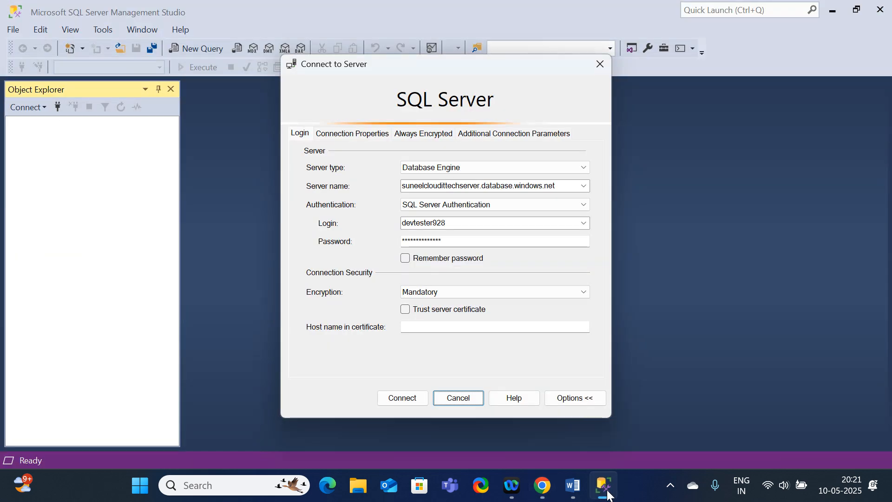
left_click(404, 397)
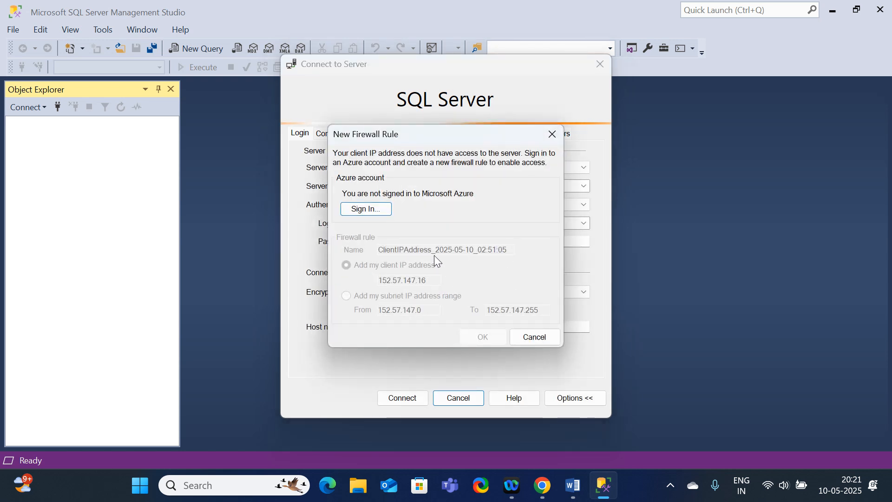
left_click(368, 209)
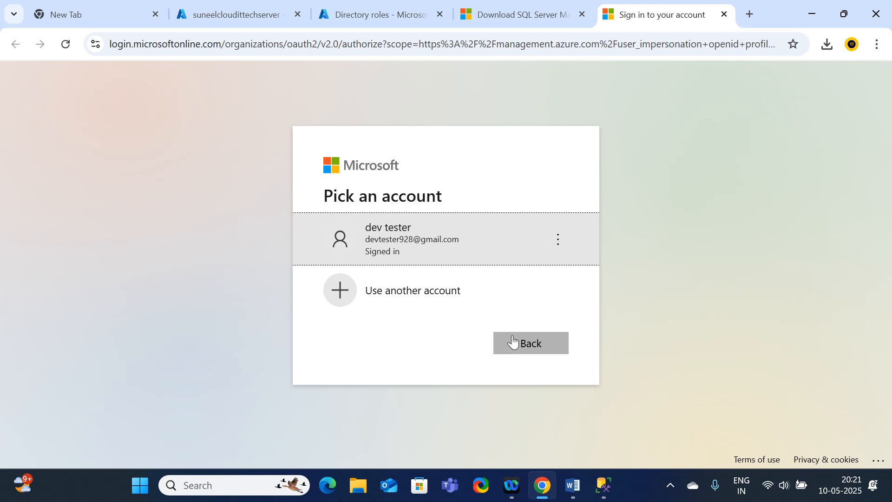
left_click(455, 248)
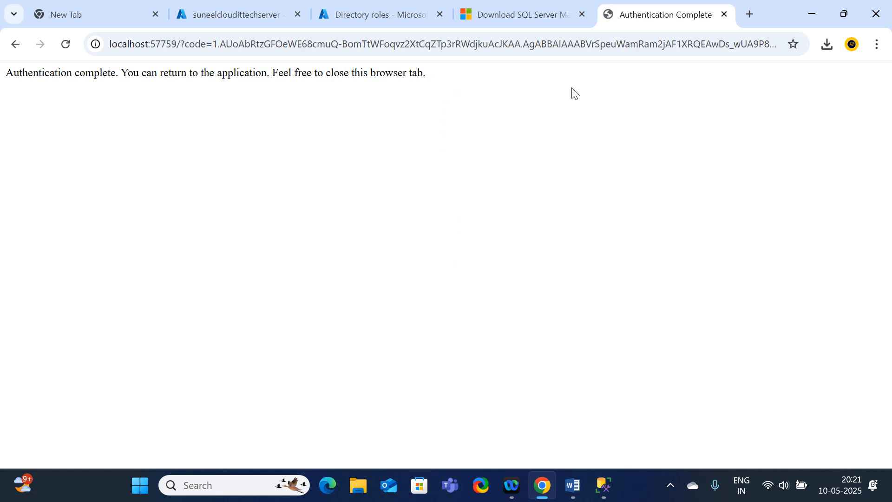
left_click(605, 484)
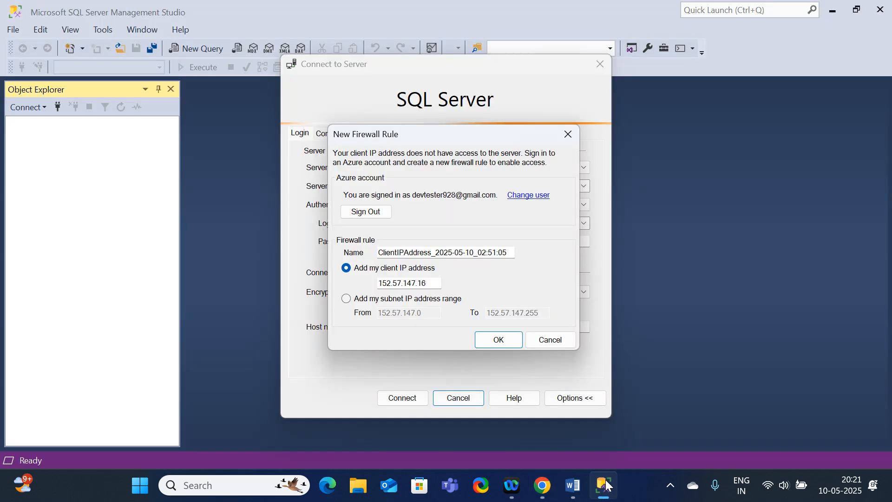
left_click(497, 341)
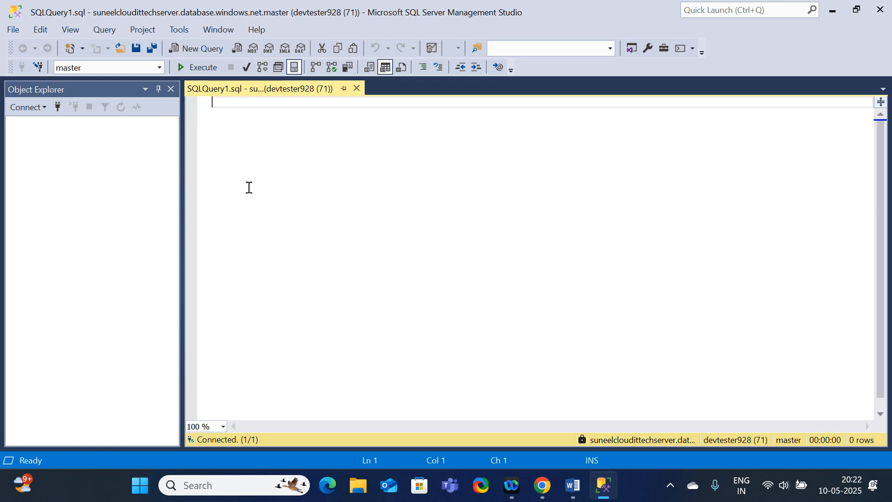
left_click(42, 108)
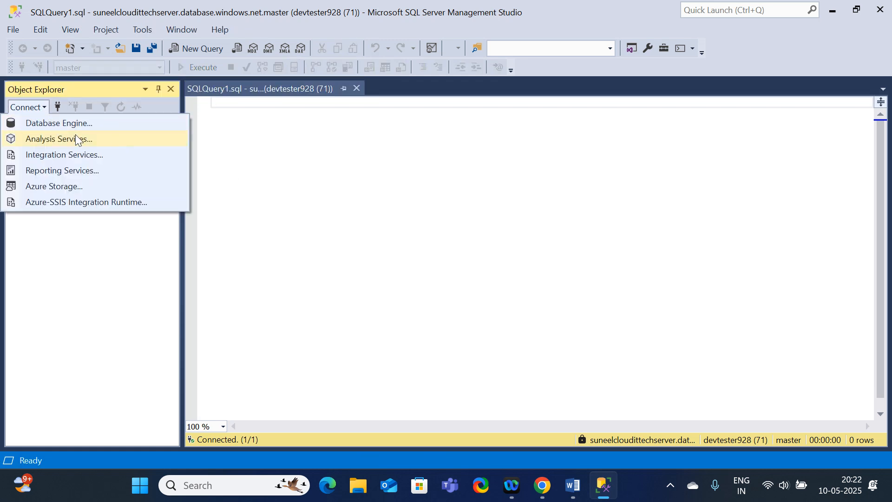
left_click(63, 124)
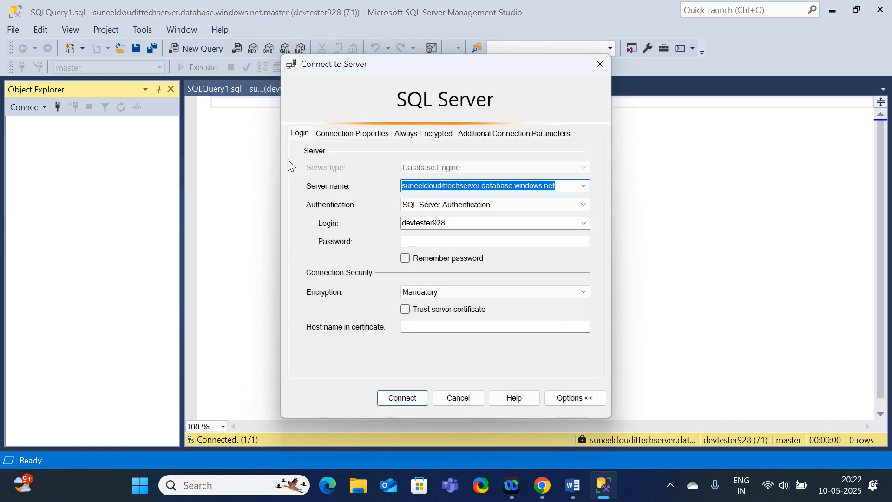
left_click(458, 398)
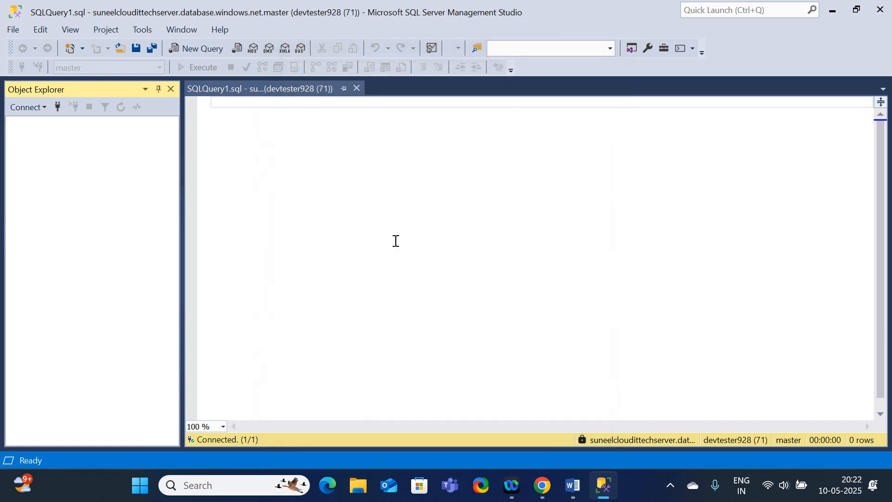
left_click(250, 88)
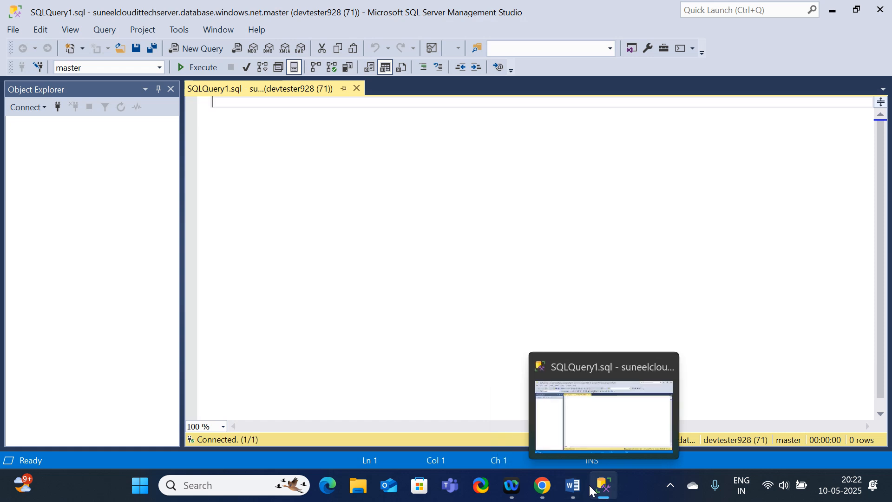
Switch to the Word session notes and open the embedded Sample Queries.sql file with SSMS 20 just once.
left_click(575, 487)
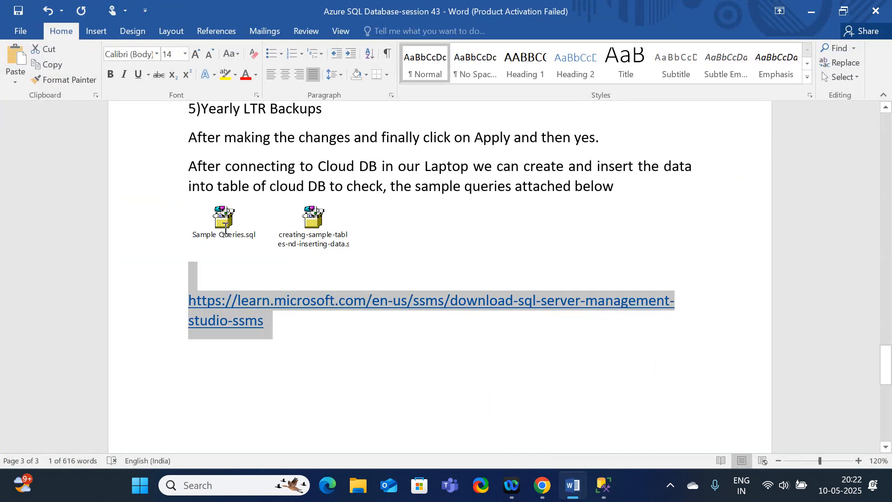
double_click(224, 228)
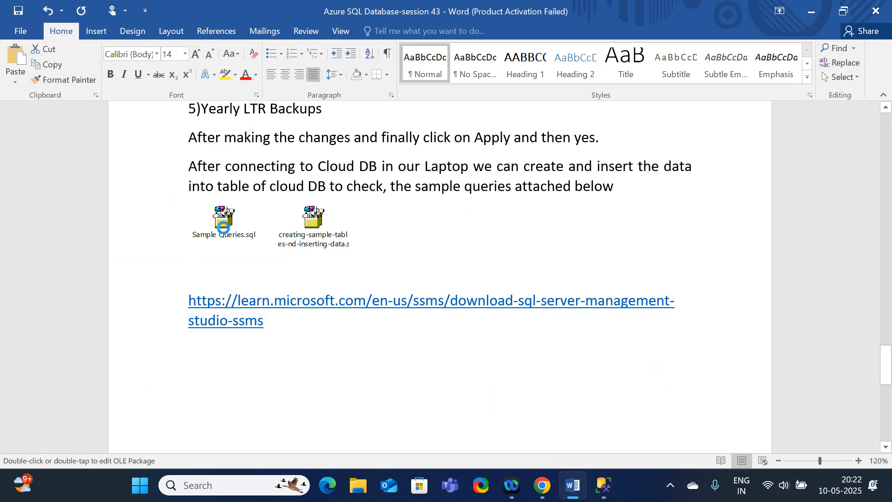
left_click(488, 241)
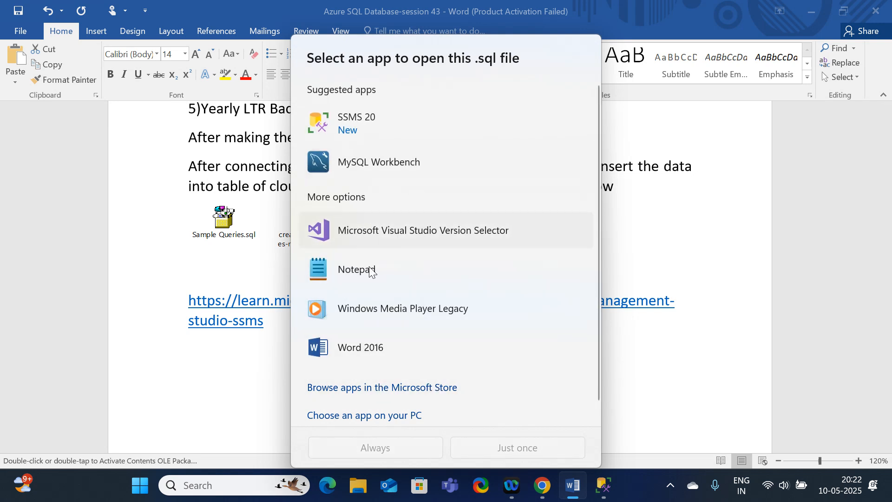
double_click(218, 216)
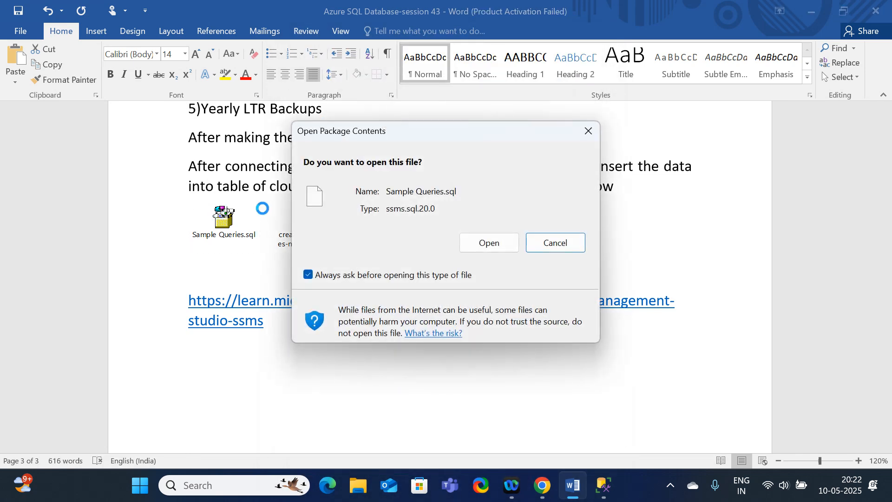
left_click(489, 244)
scroll(487, 243, "down", 1)
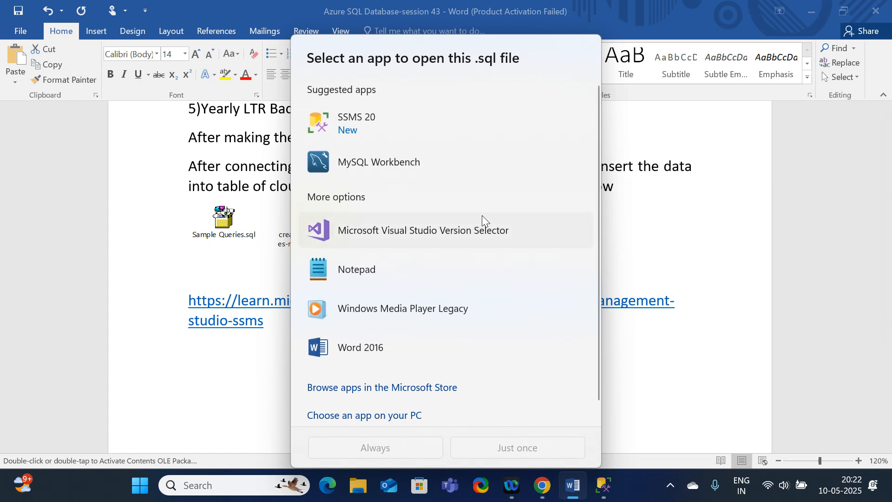
left_click(388, 120)
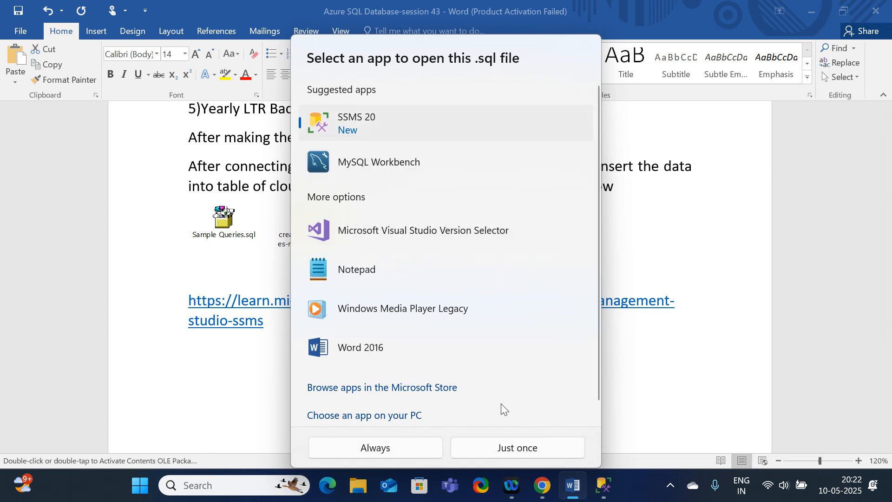
left_click(505, 446)
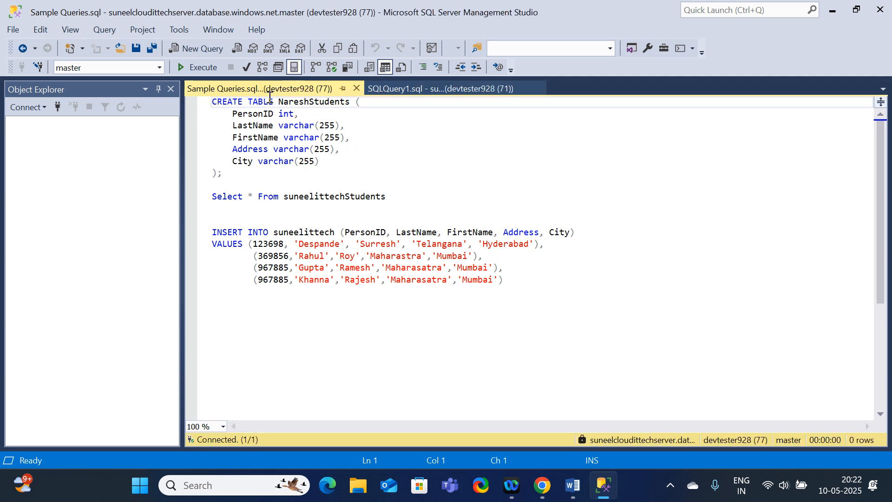
Change the table name in the CREATE TABLE statement of Sample Queries.sql to suneelittechStudents.
left_click(421, 90)
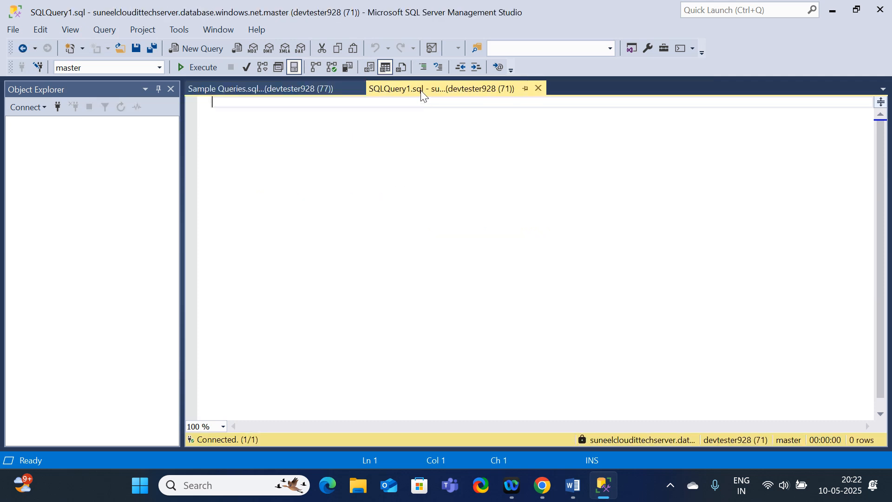
left_click(288, 90)
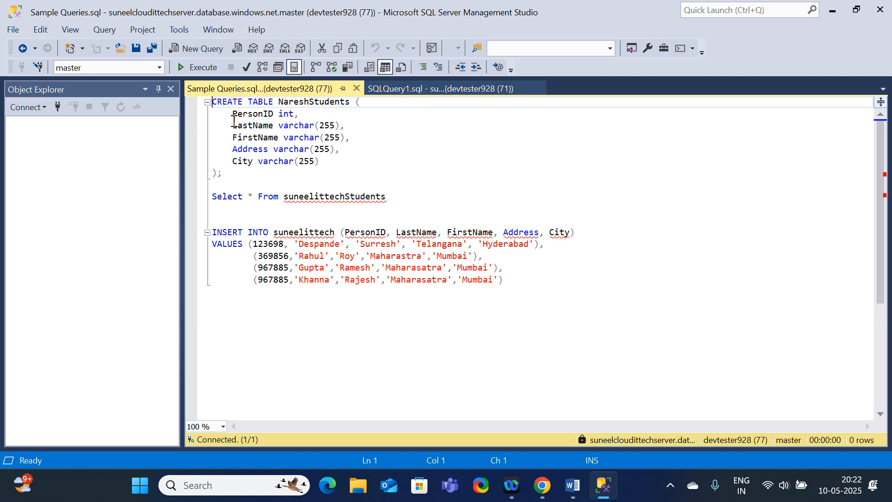
left_click(310, 101)
key("BackSpace")
key("BackSpace")
key("BackSpace")
key("BackSpace")
key("BackSpace")
key("BackSpace")
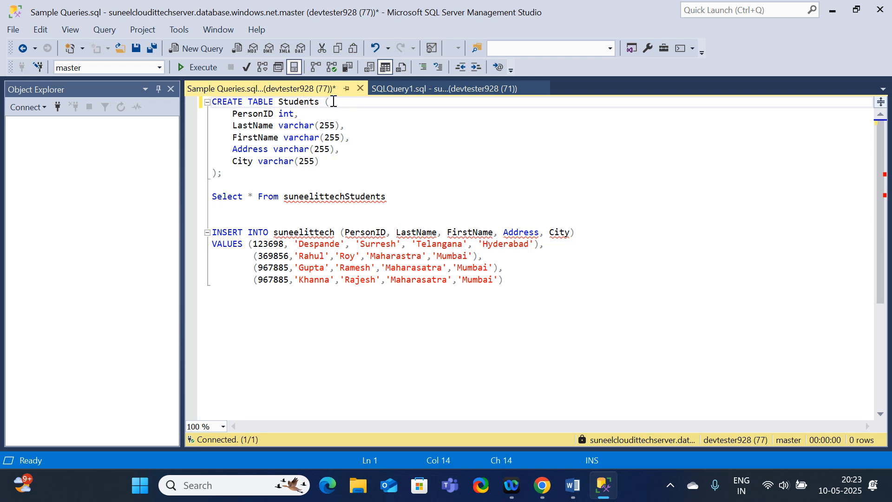
type("suneelittech")
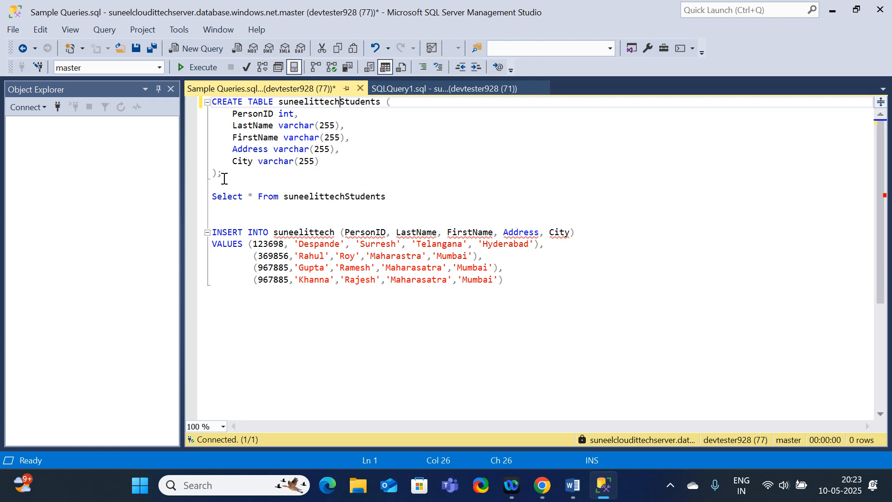
Copy the complete CREATE TABLE suneelittechStudents statement into SQLQuery1.sql, execute it and check its result message.
left_click_drag(223, 175, 205, 104)
key("ctrl+c")
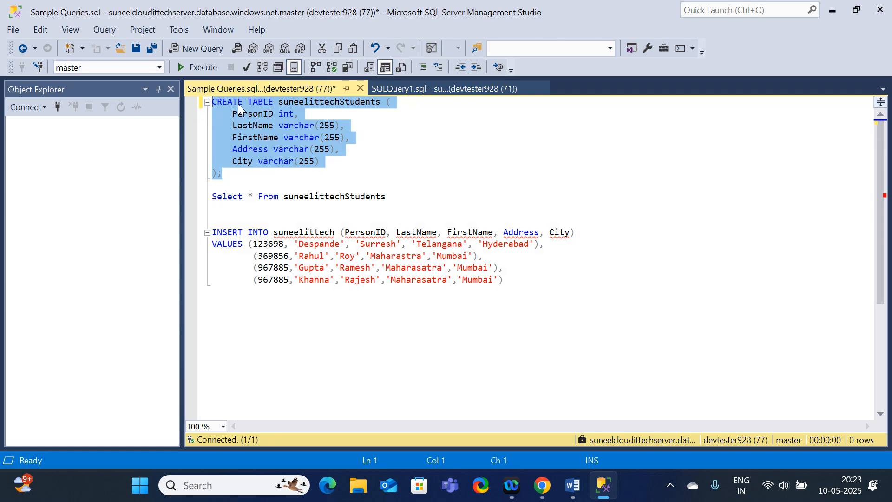
left_click(458, 88)
key("ctrl+v")
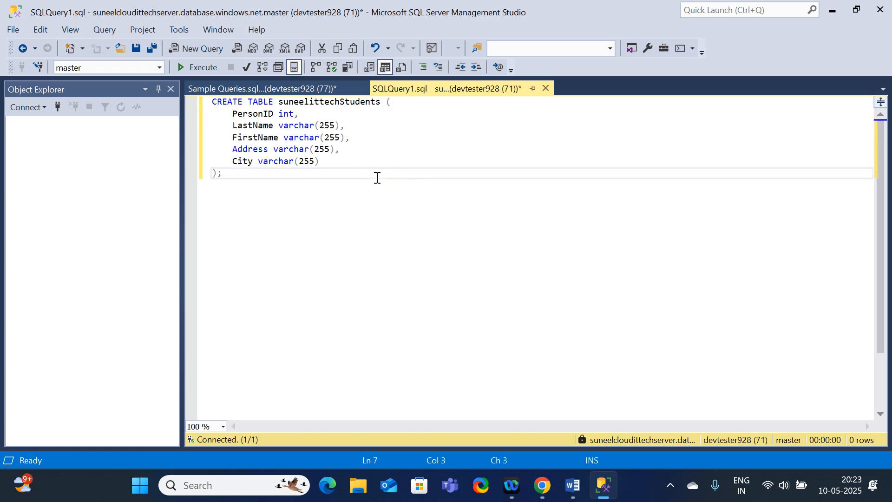
left_click(194, 68)
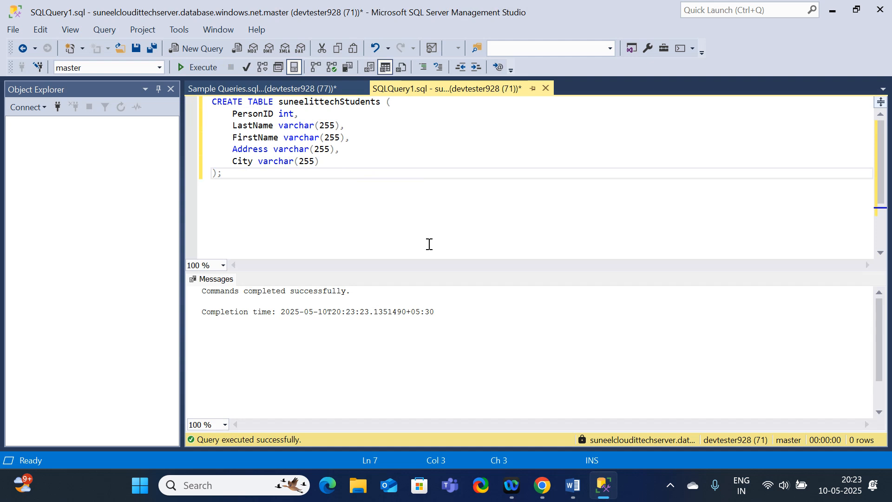
left_click_drag(354, 292, 200, 284)
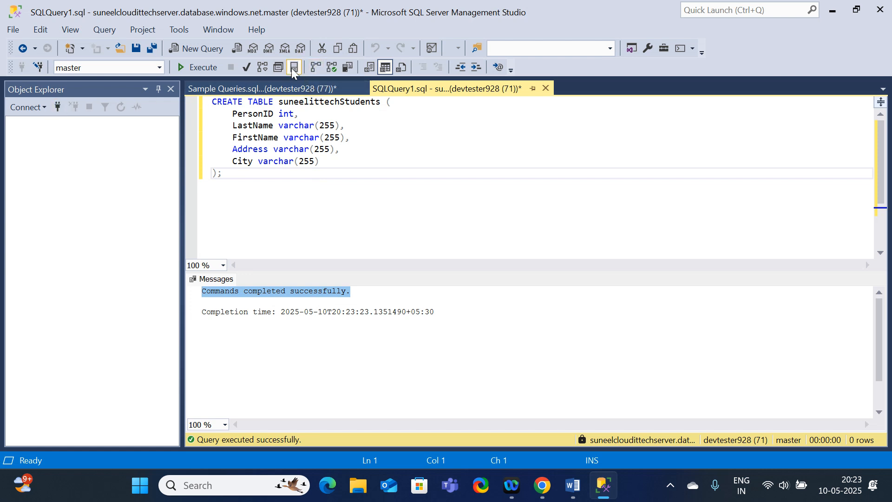
Create a new query and copy the Select * From suneelittechStudents statement from Sample Queries.sql into it.
left_click(208, 49)
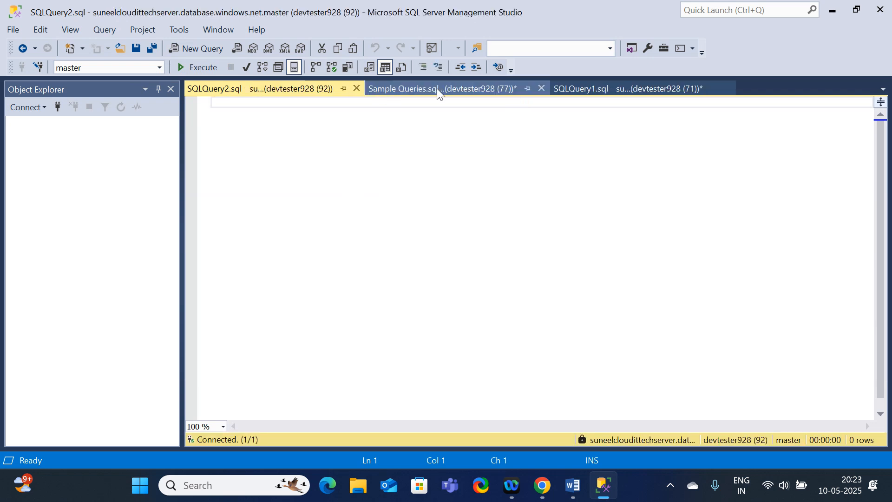
left_click(437, 89)
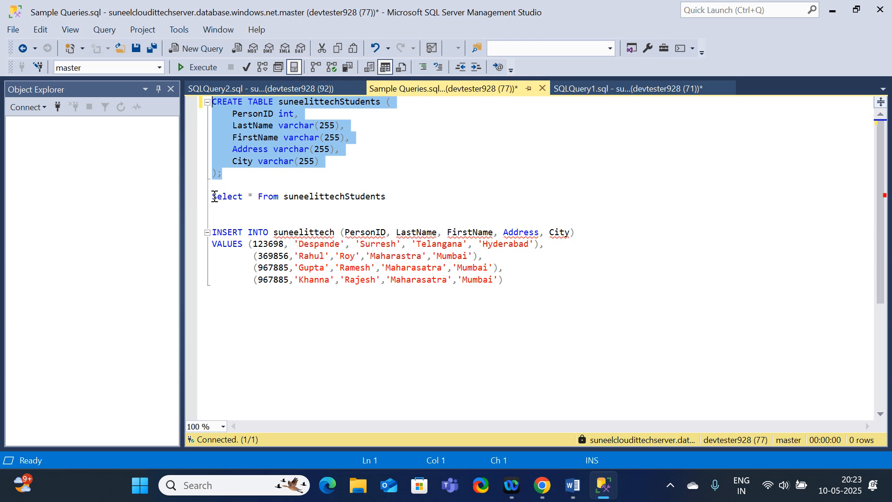
left_click_drag(212, 196, 406, 191)
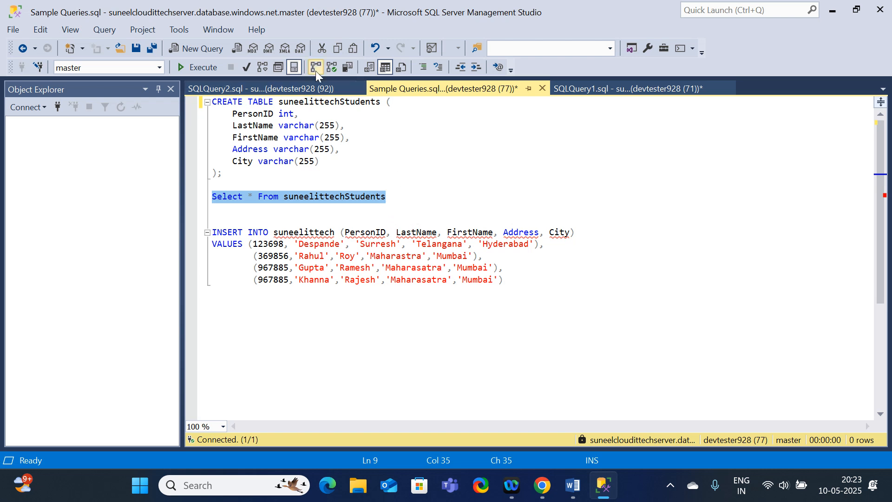
left_click(272, 88)
type("Select * From suneelittechStudents")
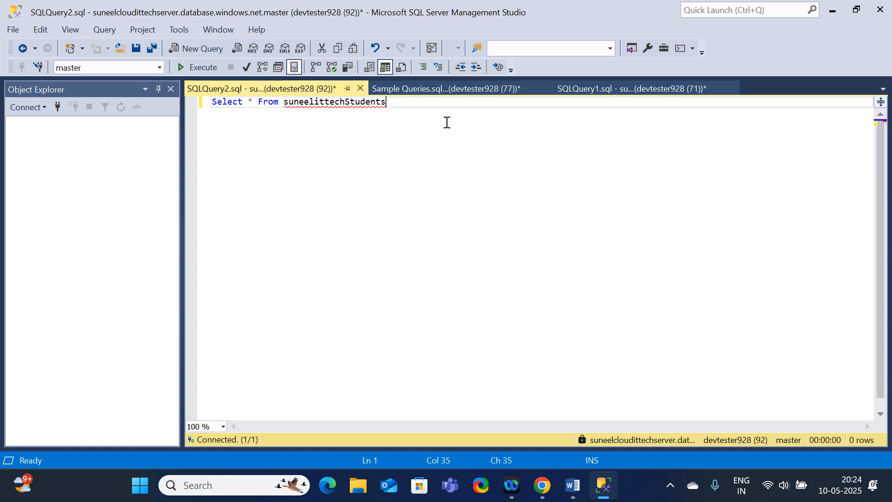
Replace the CREATE TABLE statement in SQLQuery1.sql with Select * From suneelittechStudents and execute it.
left_click(611, 88)
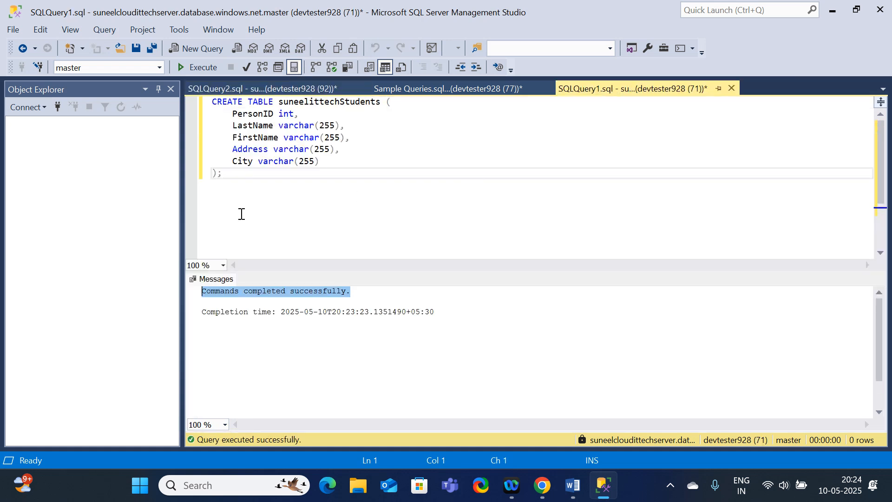
left_click_drag(227, 180, 186, 93)
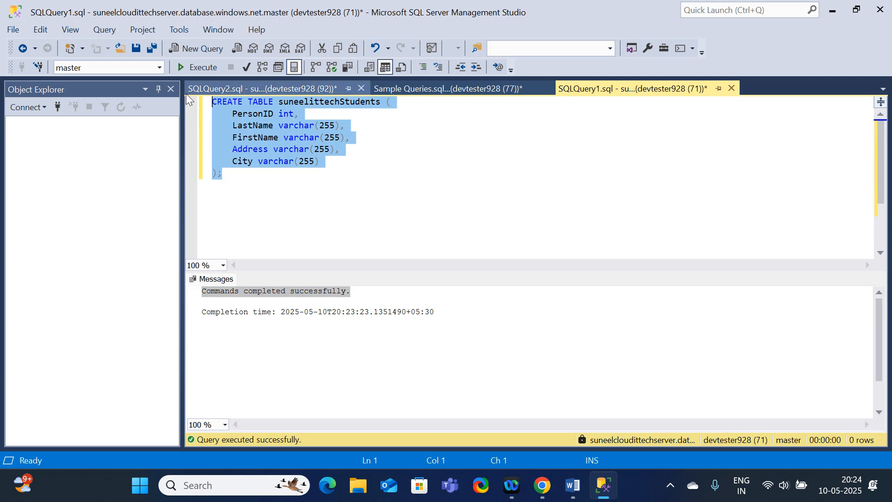
type("Select * From suneelittechStudents")
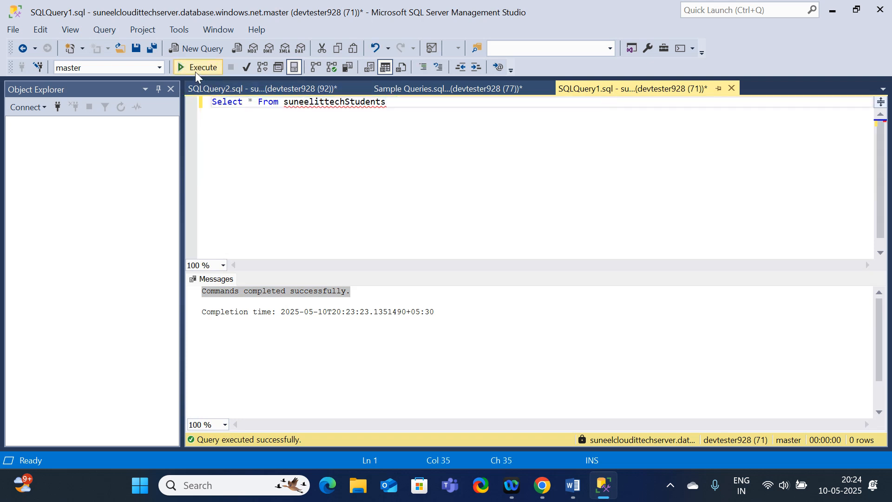
left_click(196, 70)
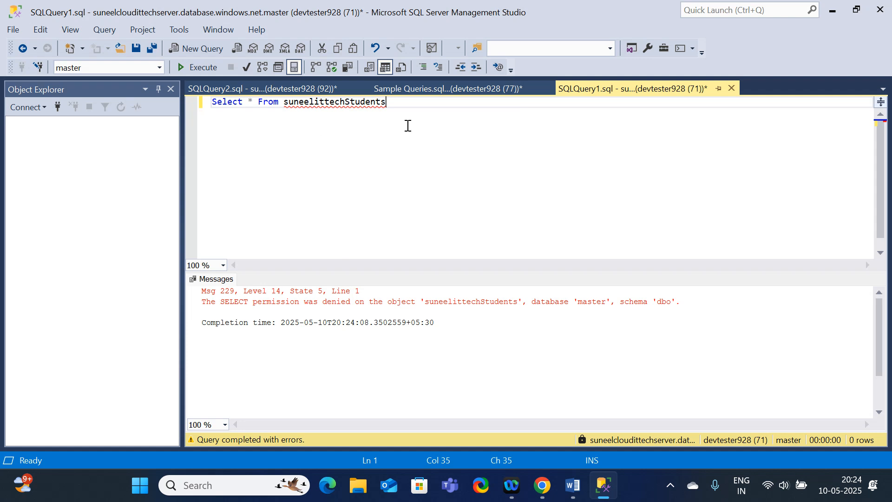
Shorten the table name in the SQLQuery1.sql SELECT statement to suneelittech and try to run the query.
key("BackSpace")
key("BackSpace")
key("BackSpace")
key("BackSpace")
key("BackSpace")
key("BackSpace")
key("BackSpace")
left_click(196, 67)
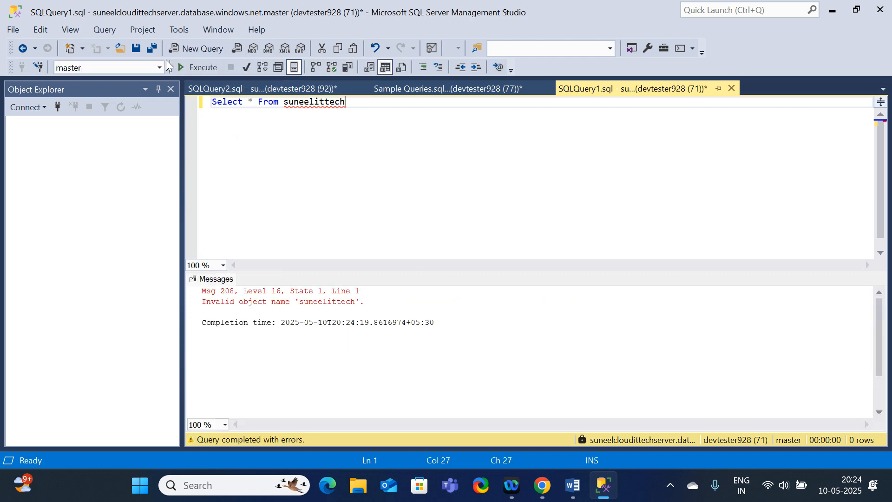
Switch to the Word session notes and open the embedded creating-sample-tables-nd-inserting-data script in SSMS.
left_click(279, 89)
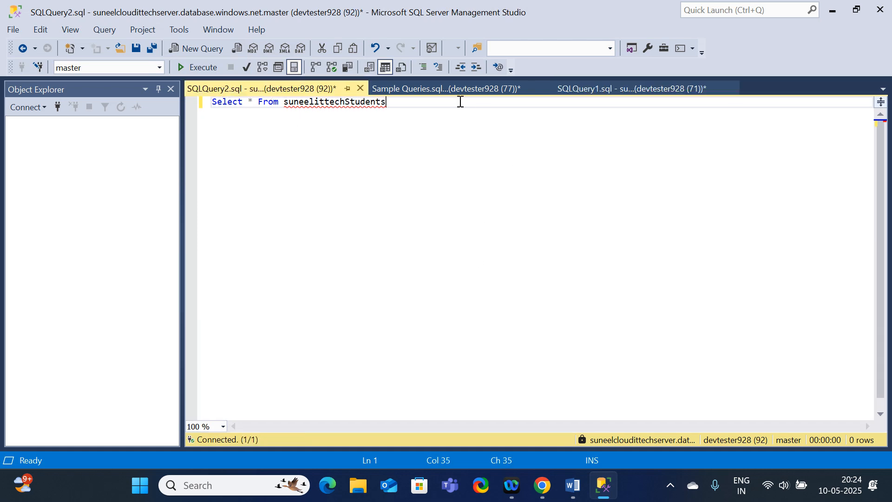
left_click(422, 91)
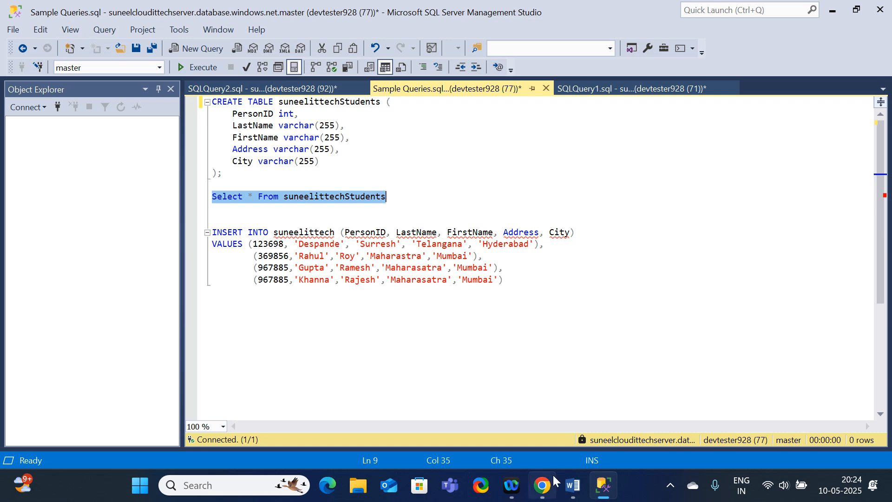
left_click(575, 495)
double_click(314, 219)
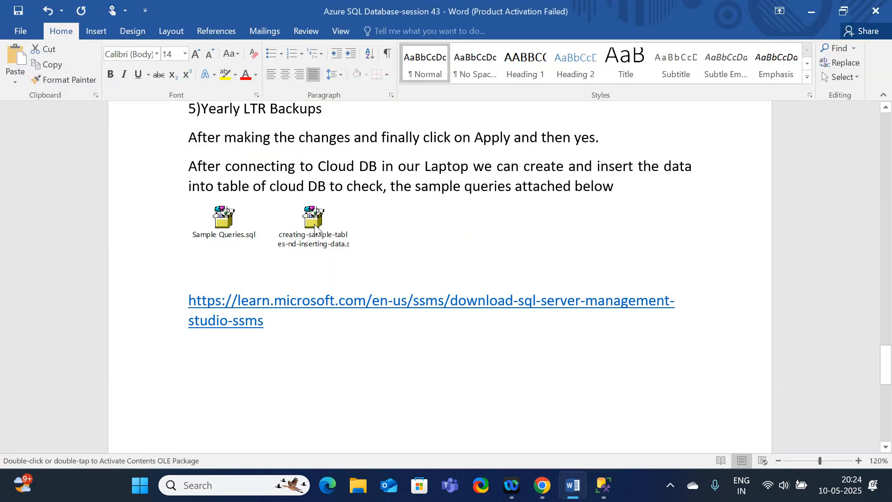
left_click(490, 241)
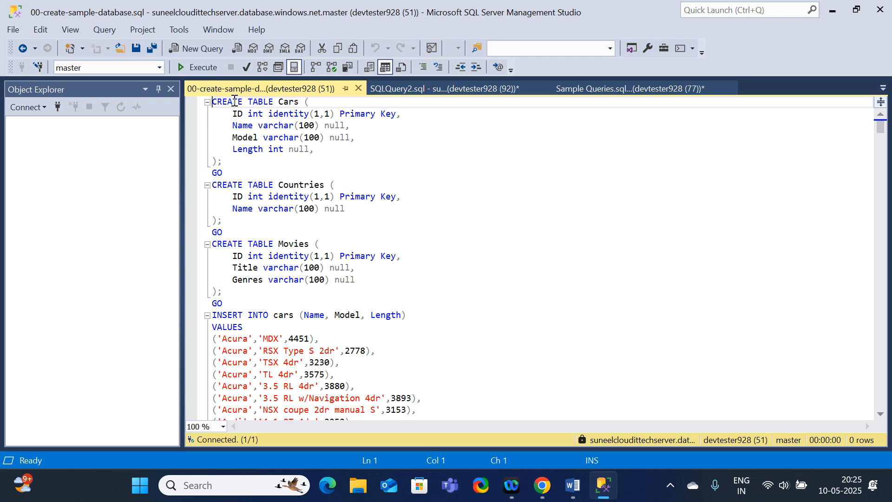
Examine the CREATE TABLE statements for Cars, Countries and Movies and the INSERT INTO cars rows in the sample script.
left_click_drag(213, 101, 335, 126)
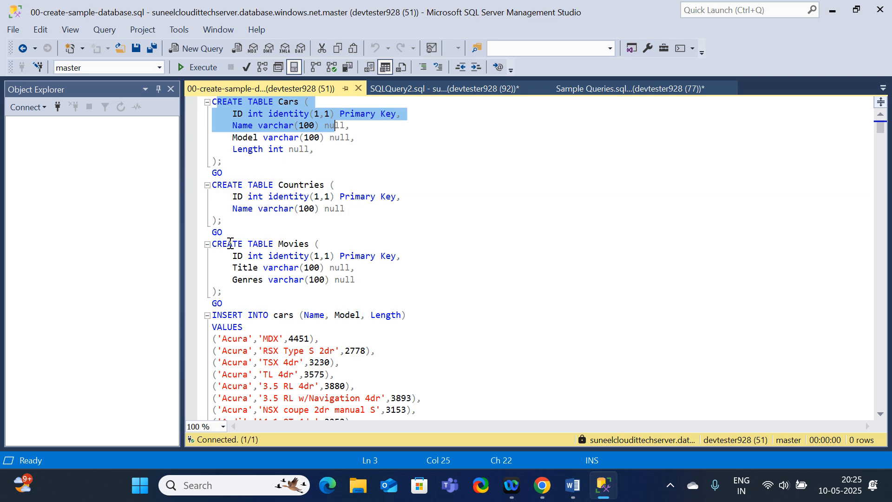
left_click_drag(219, 243, 321, 268)
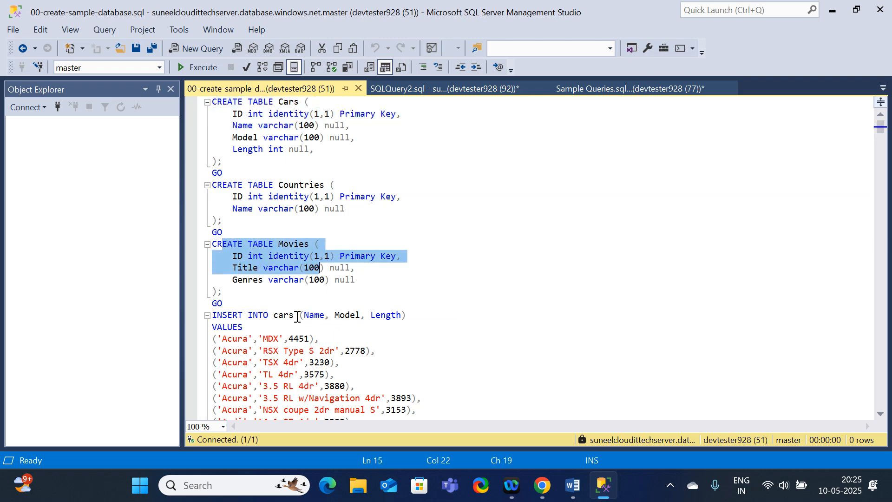
scroll(297, 317, "down", 6)
scroll(296, 316, "up", 4)
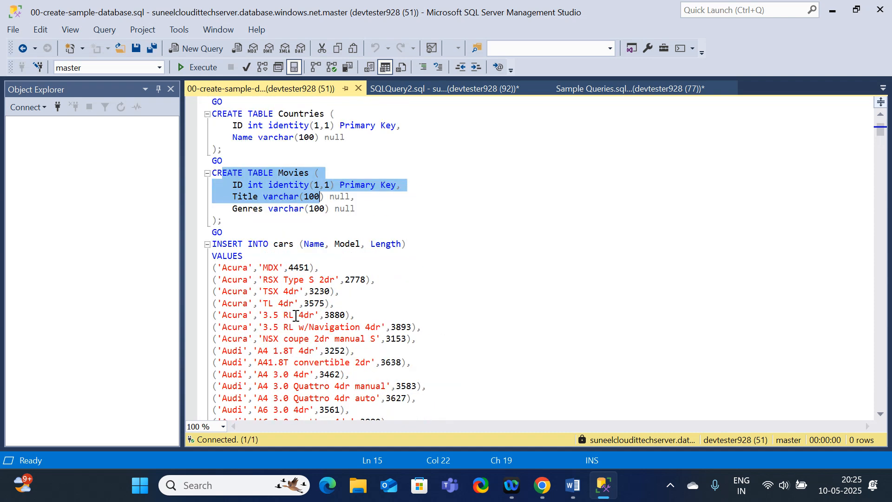
scroll(286, 302, "down", 4)
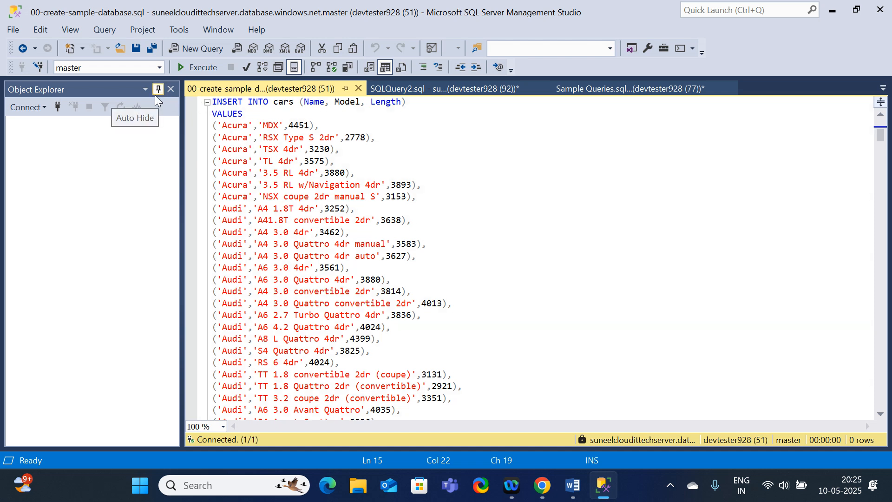
Switch to the Azure portal and open the Azure Data Studio connection page for the suneelitdb database.
left_click(830, 8)
left_click(811, 11)
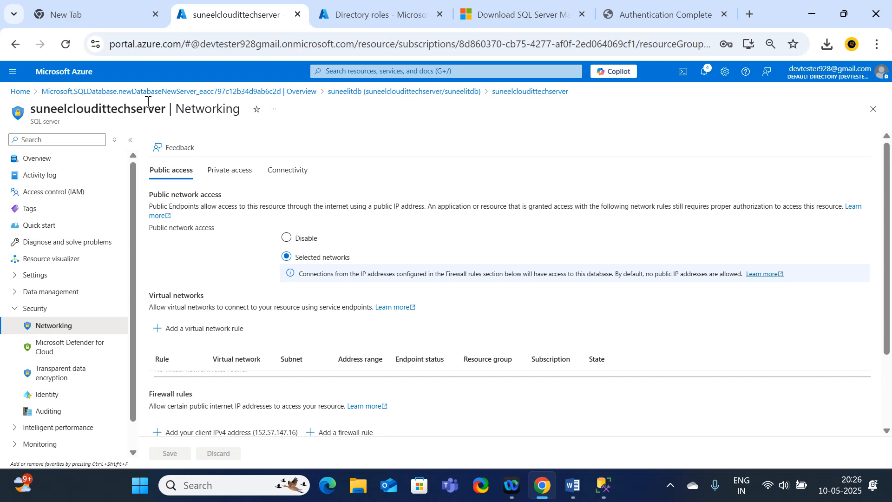
left_click(179, 92)
left_click(205, 280)
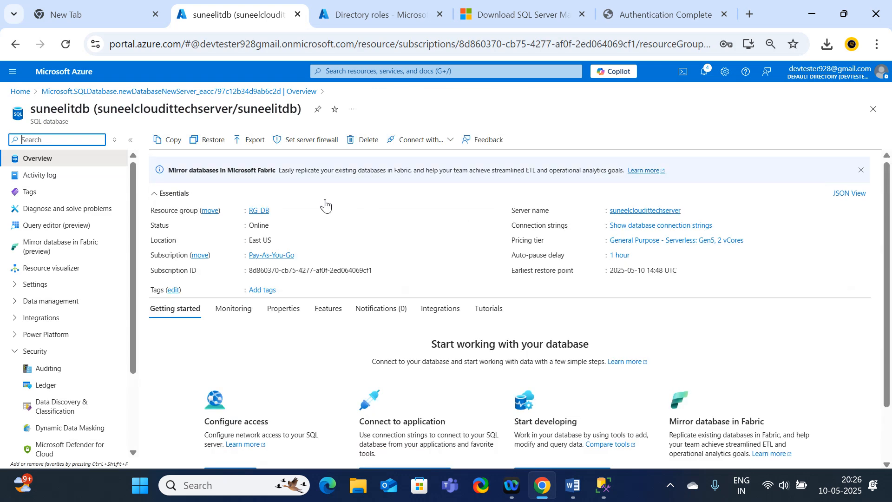
left_click(440, 140)
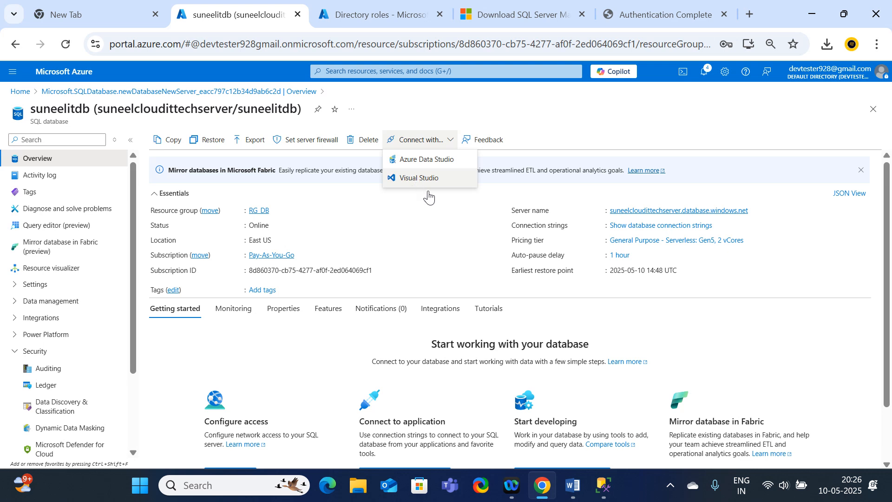
left_click(429, 163)
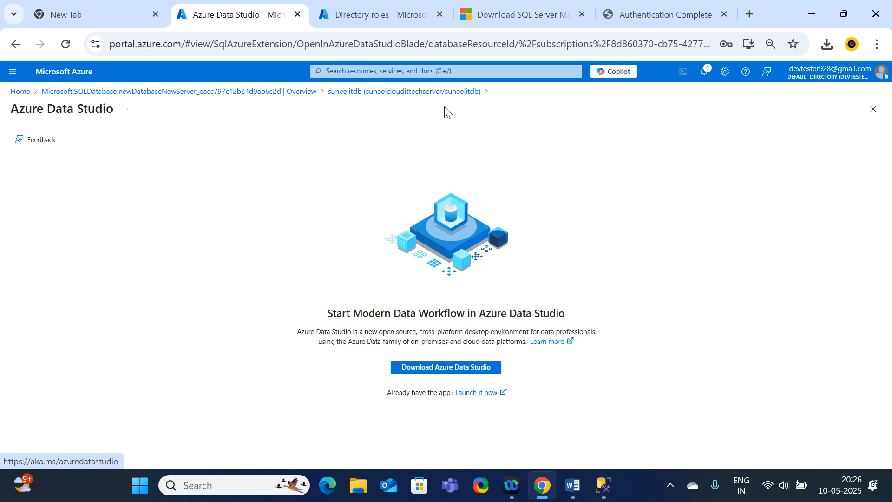
mouse_move(381, 12)
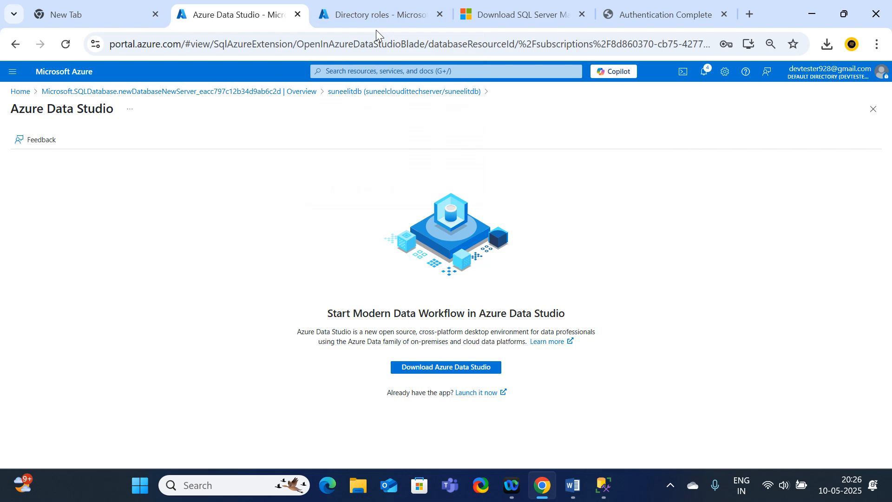
left_click(375, 17)
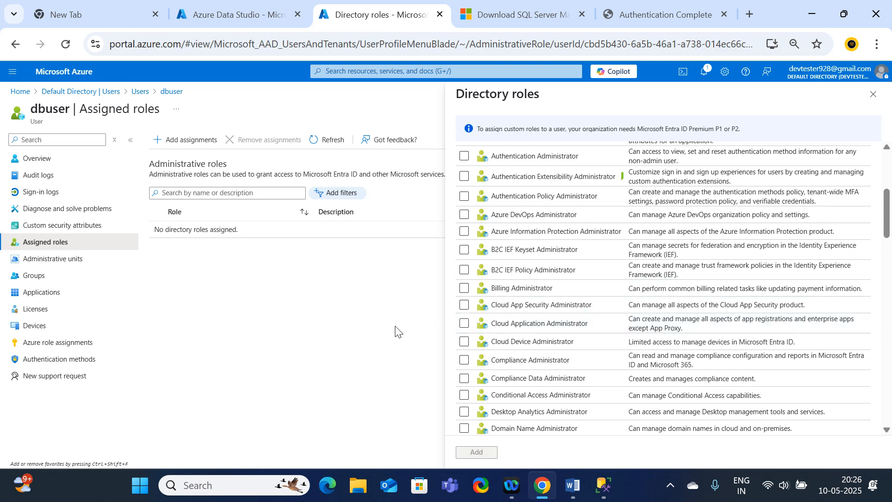
left_click(236, 5)
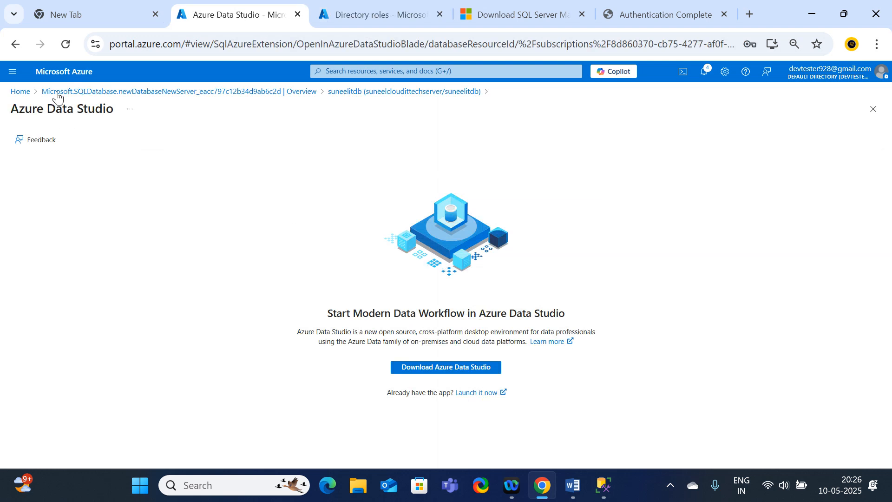
Return to the Azure portal home page and open the RG_DB resource group.
left_click(125, 93)
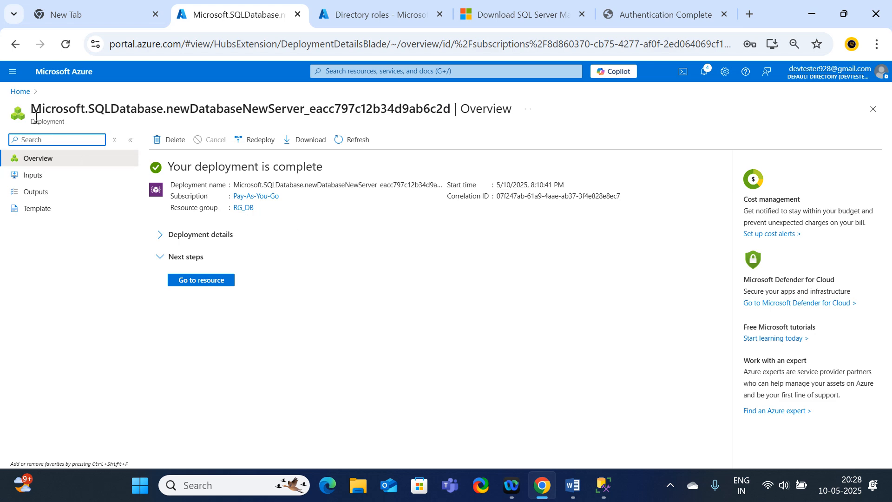
left_click(20, 91)
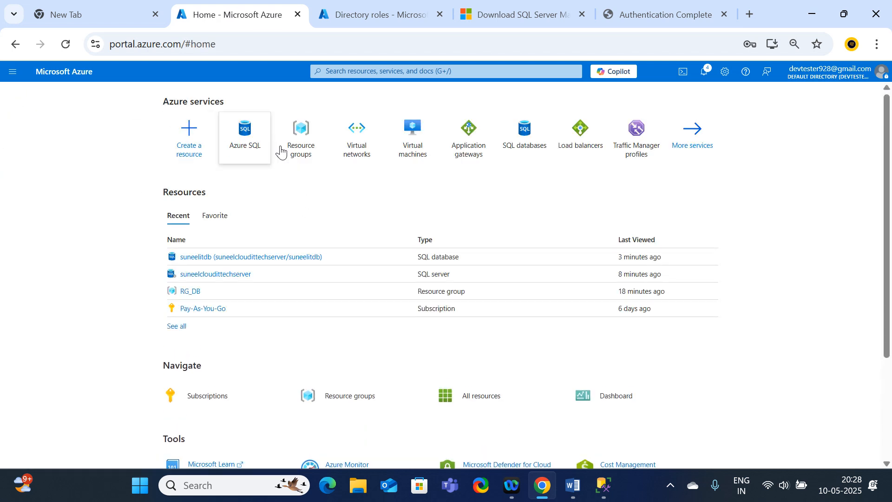
left_click(313, 143)
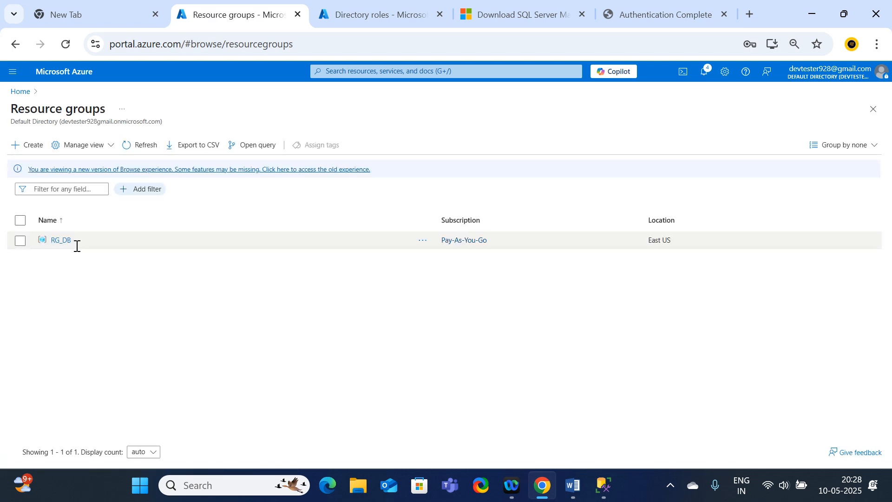
left_click(64, 240)
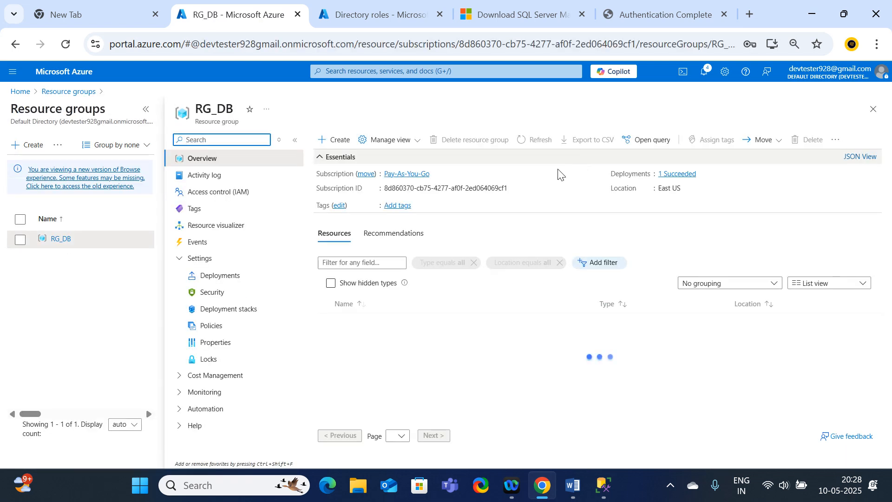
Delete the RG_DB resource group with its dependent resources, entering RG_DB as the confirmation name.
left_click(470, 142)
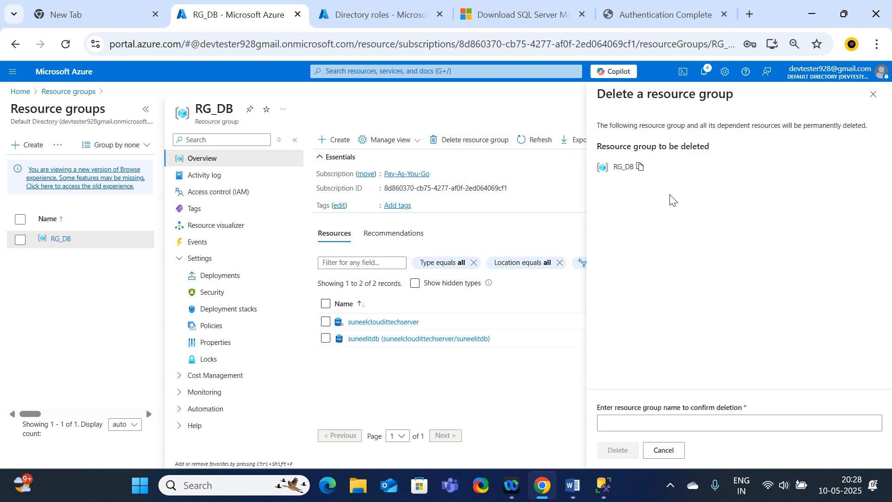
left_click(640, 167)
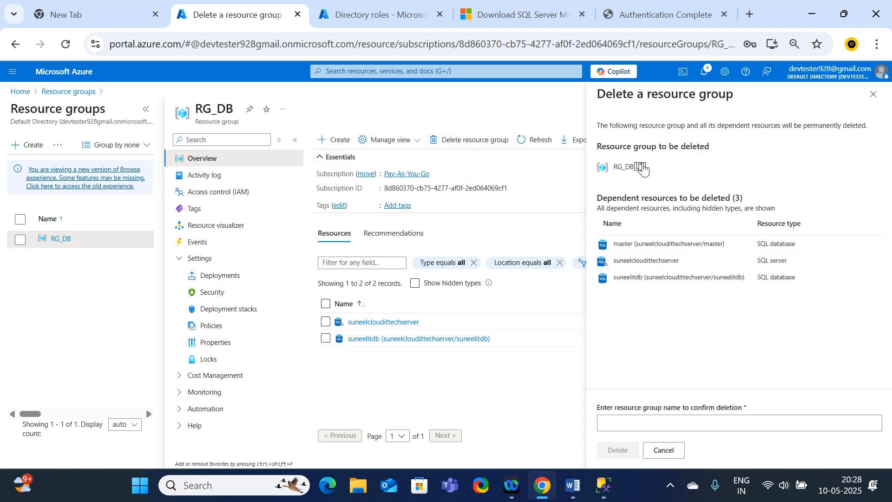
left_click(641, 424)
key("ctrl+v")
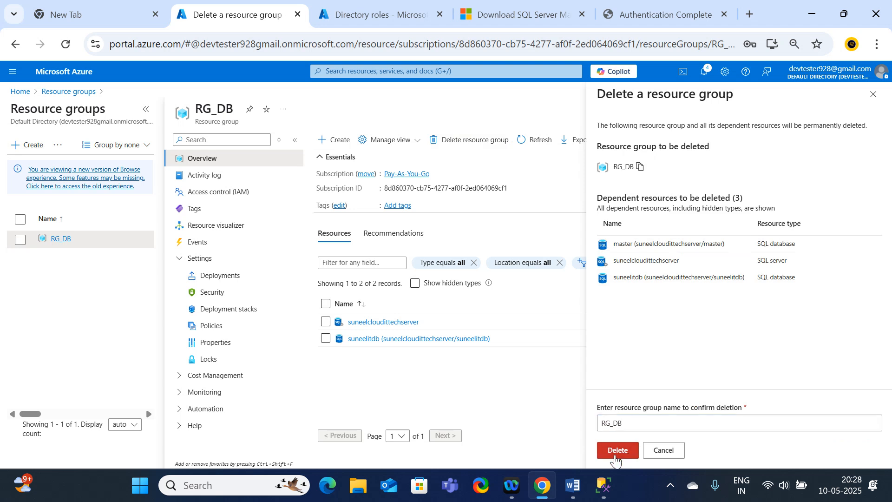
left_click(616, 450)
left_click(731, 327)
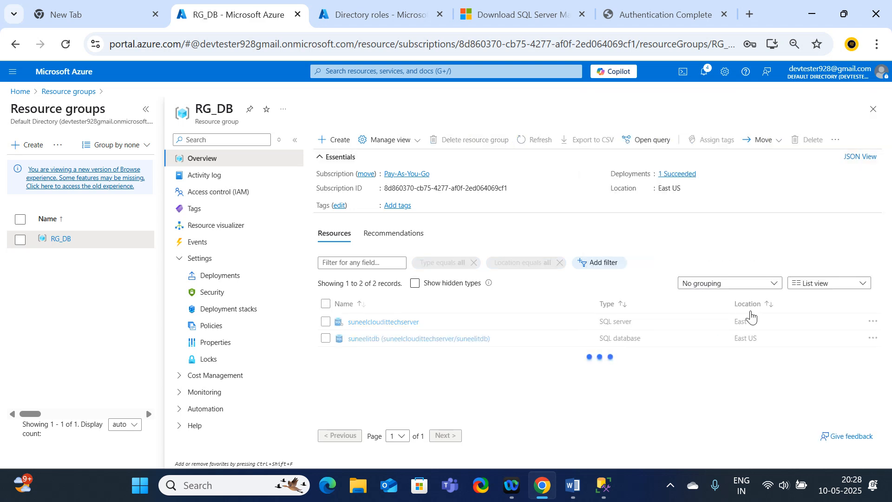